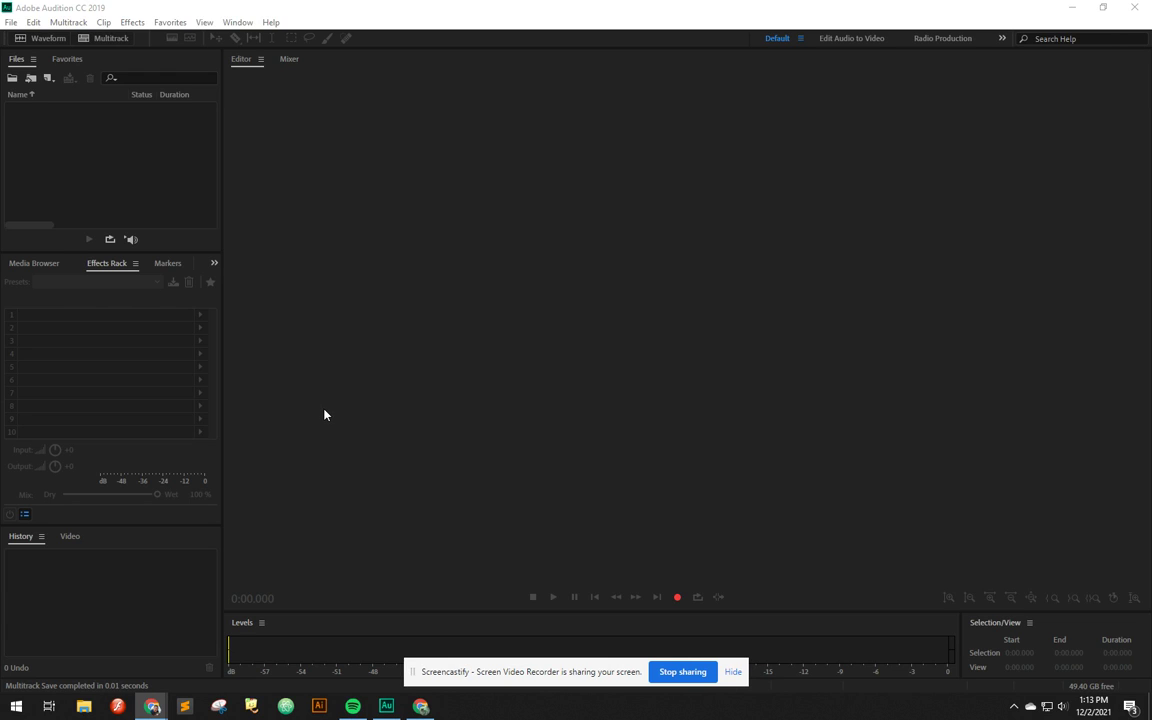
# - Search the Start menu for 'drive', then dismiss it and return to Audition
pyautogui.click(17, 707)
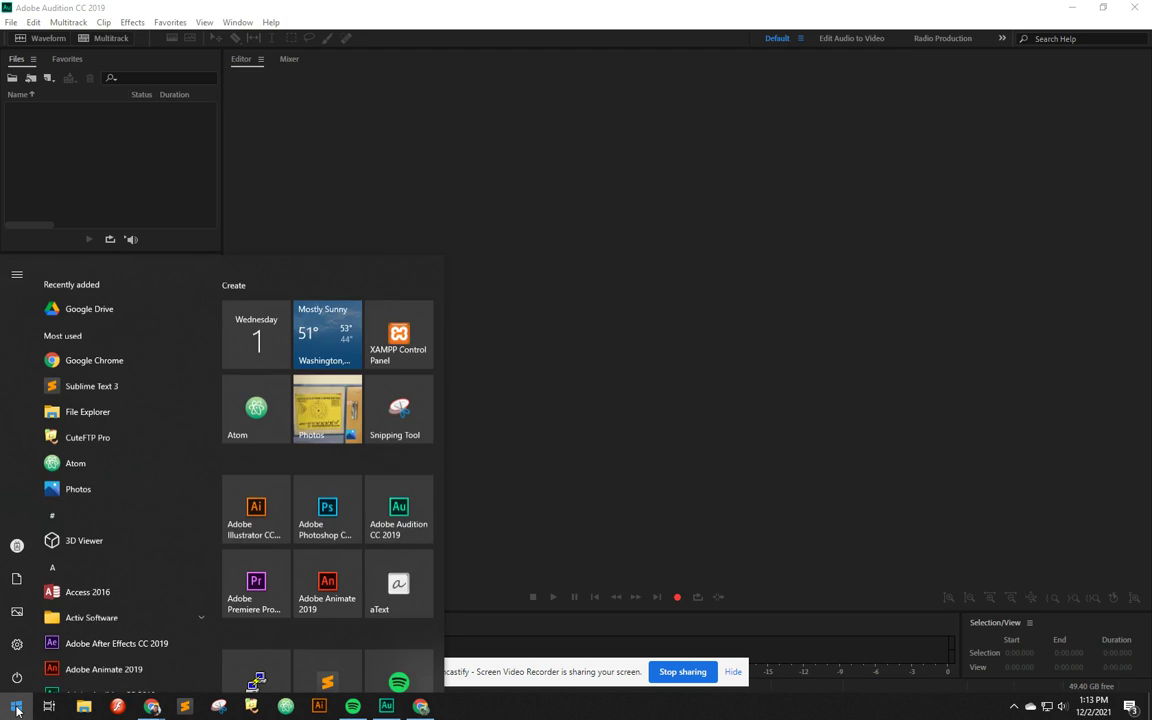
pyautogui.write('drive')
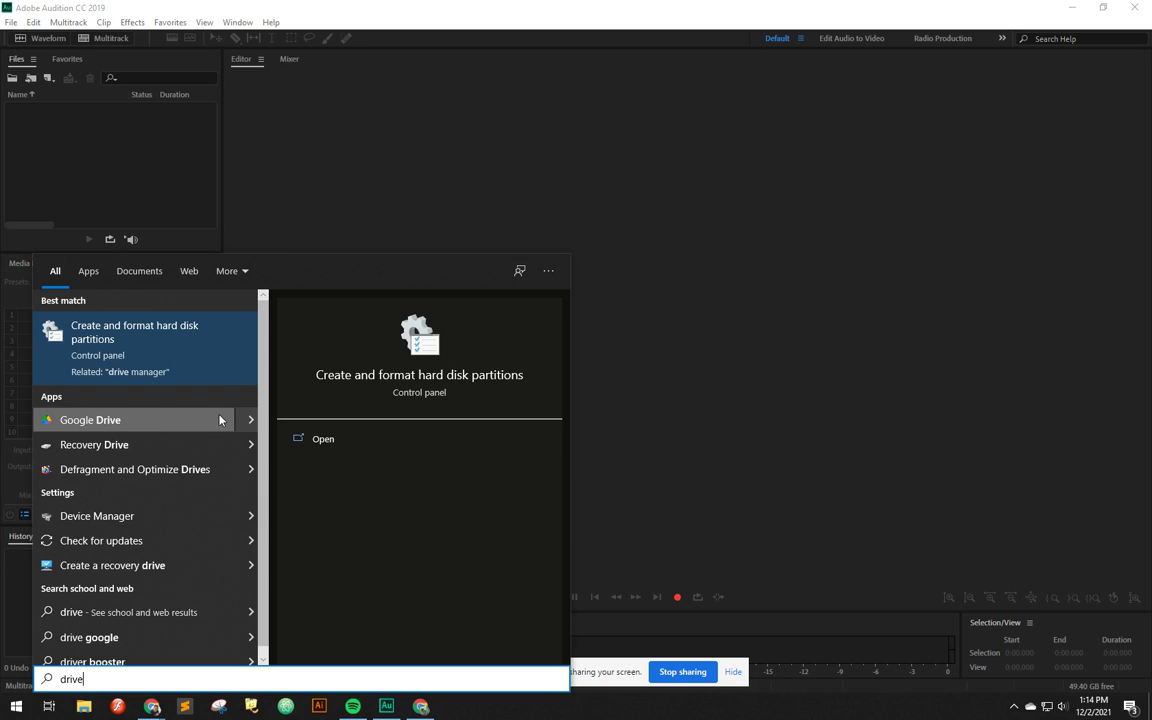
pyautogui.click(439, 188)
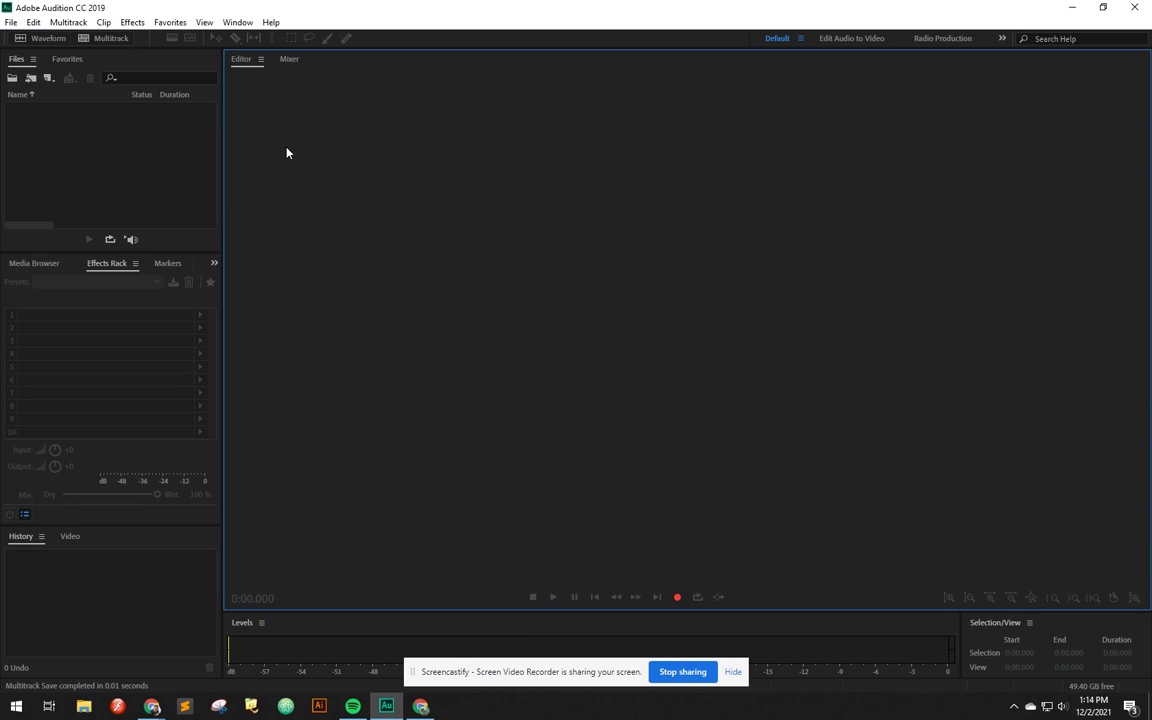
# - Start a new multitrack session named 'Splicing 3 tracks' and browse for its folder location
pyautogui.click(11, 22)
pyautogui.moveTo(116, 42)
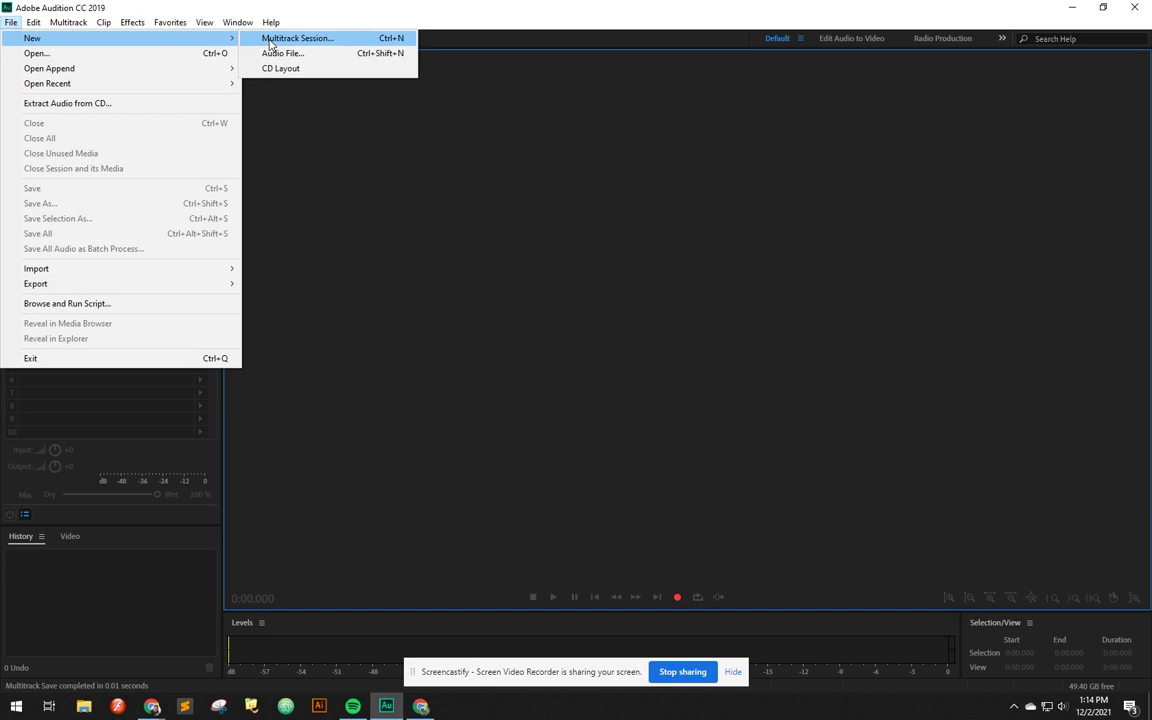
pyautogui.click(298, 38)
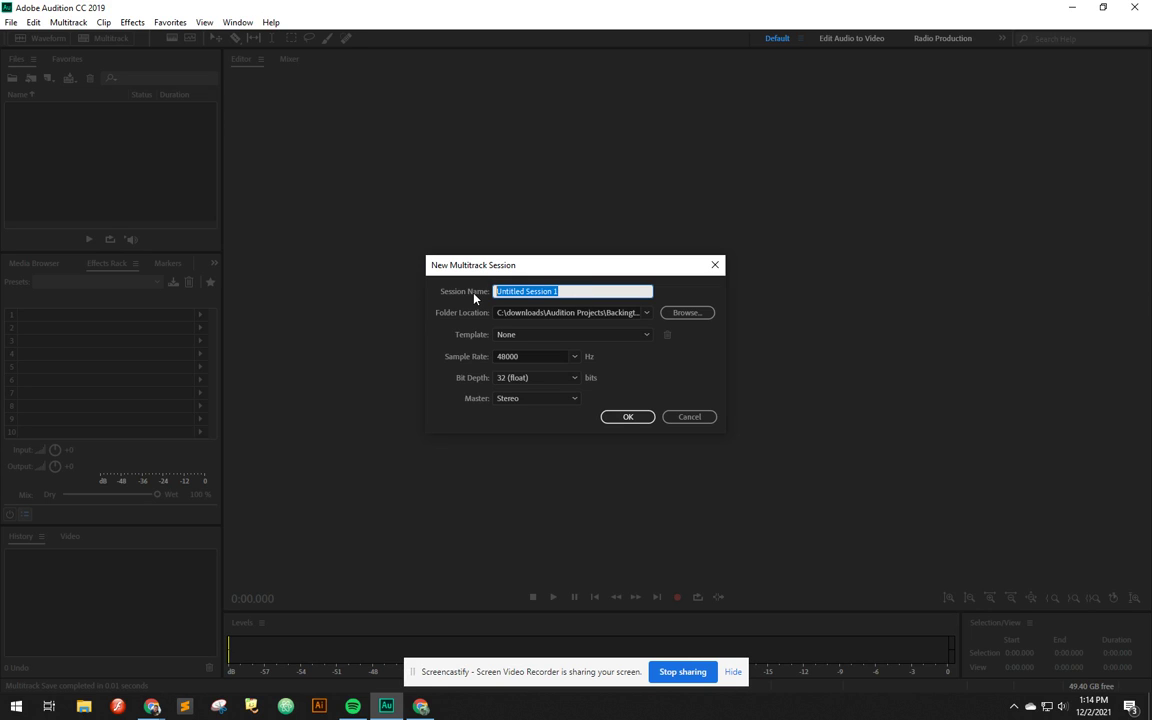
pyautogui.write('Splicing 3 tracks')
pyautogui.click(668, 316)
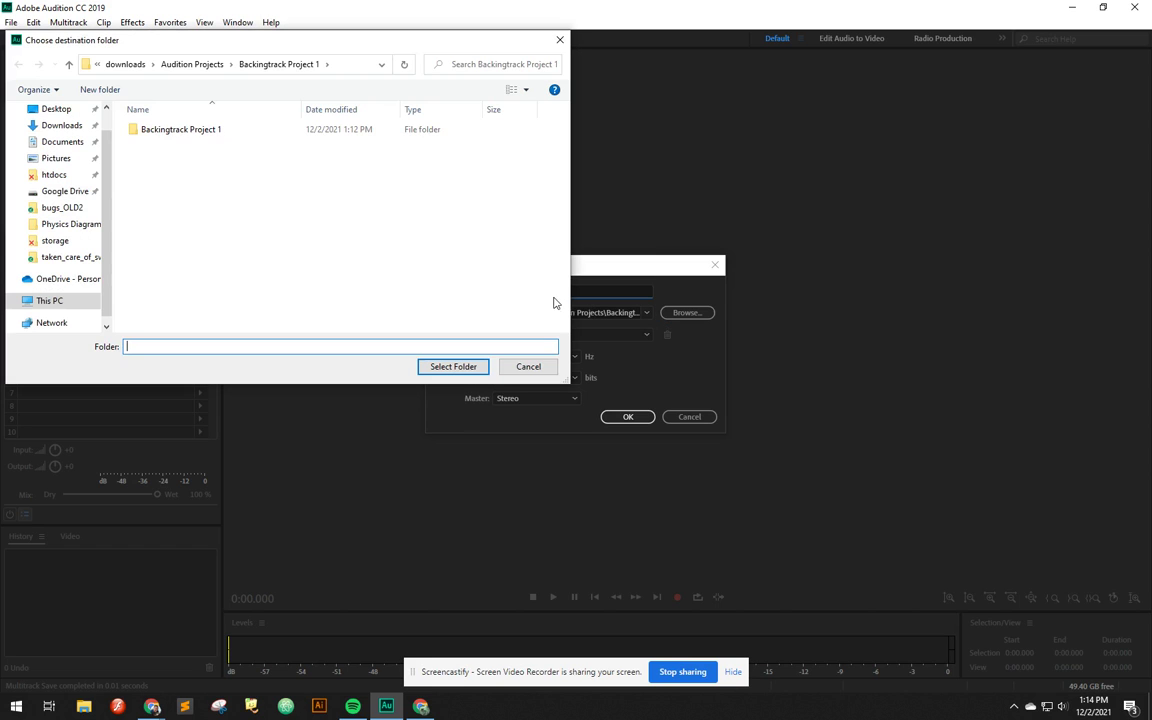
# - Navigate to G:\My Drive\9th Technology\Adobe CC\Audition
pyautogui.click(68, 195)
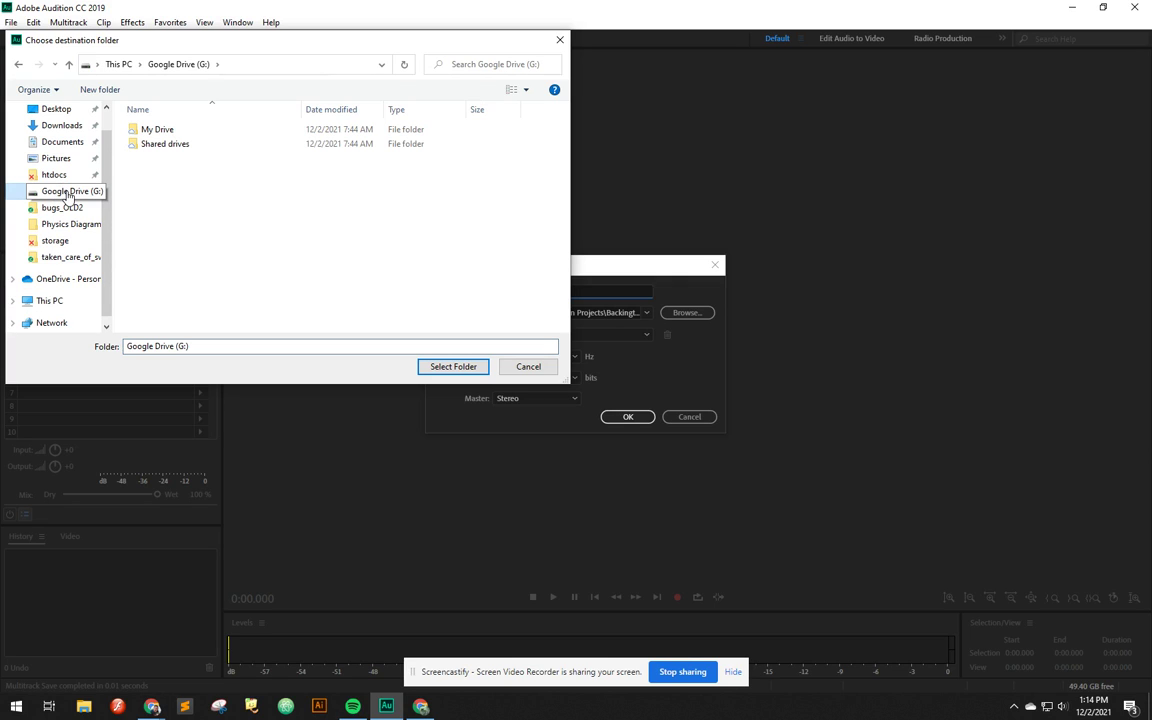
pyautogui.doubleClick(155, 131)
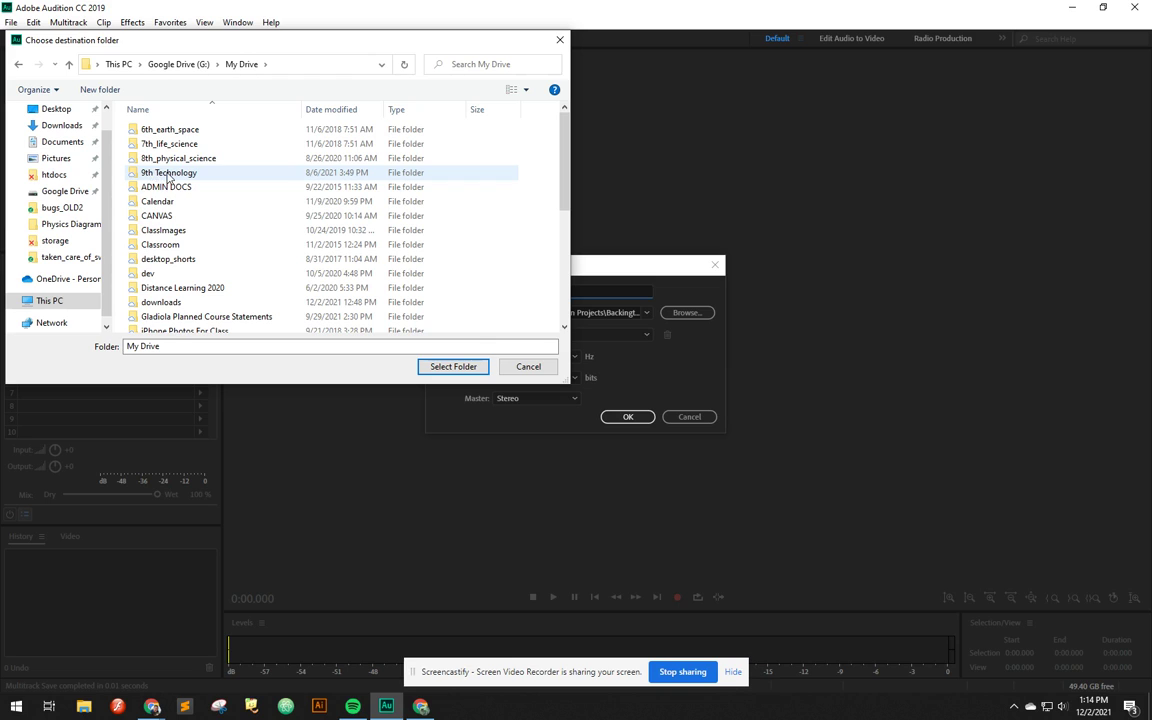
pyautogui.doubleClick(168, 177)
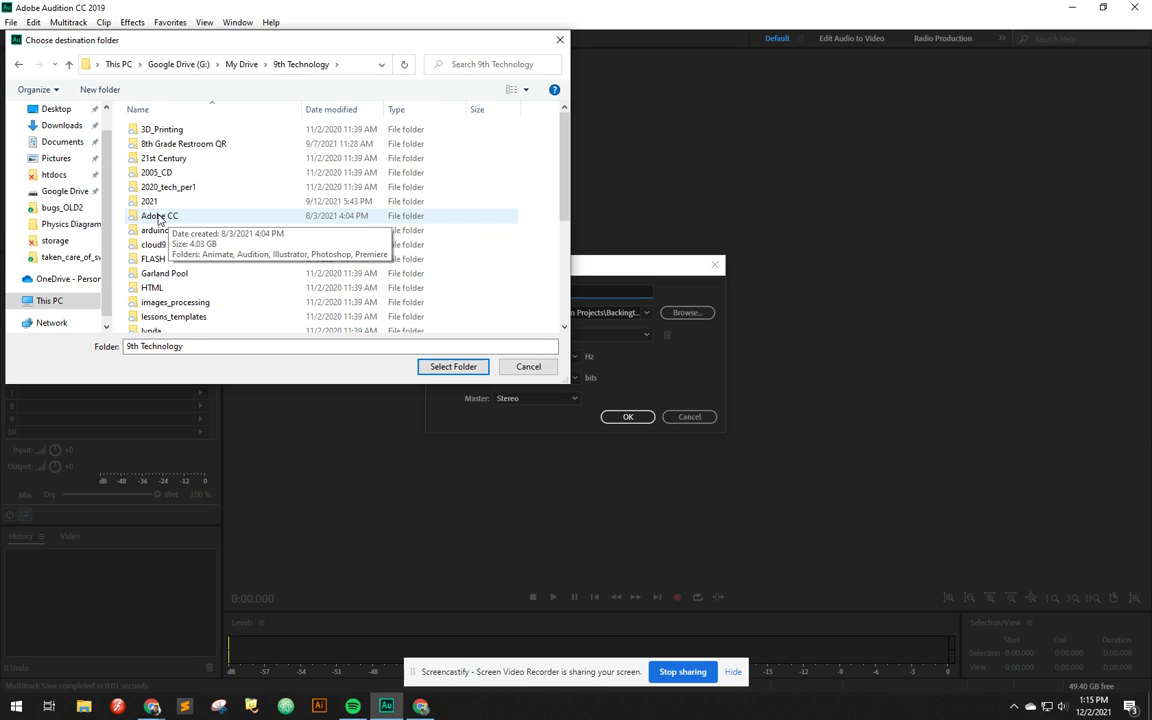
pyautogui.doubleClick(158, 218)
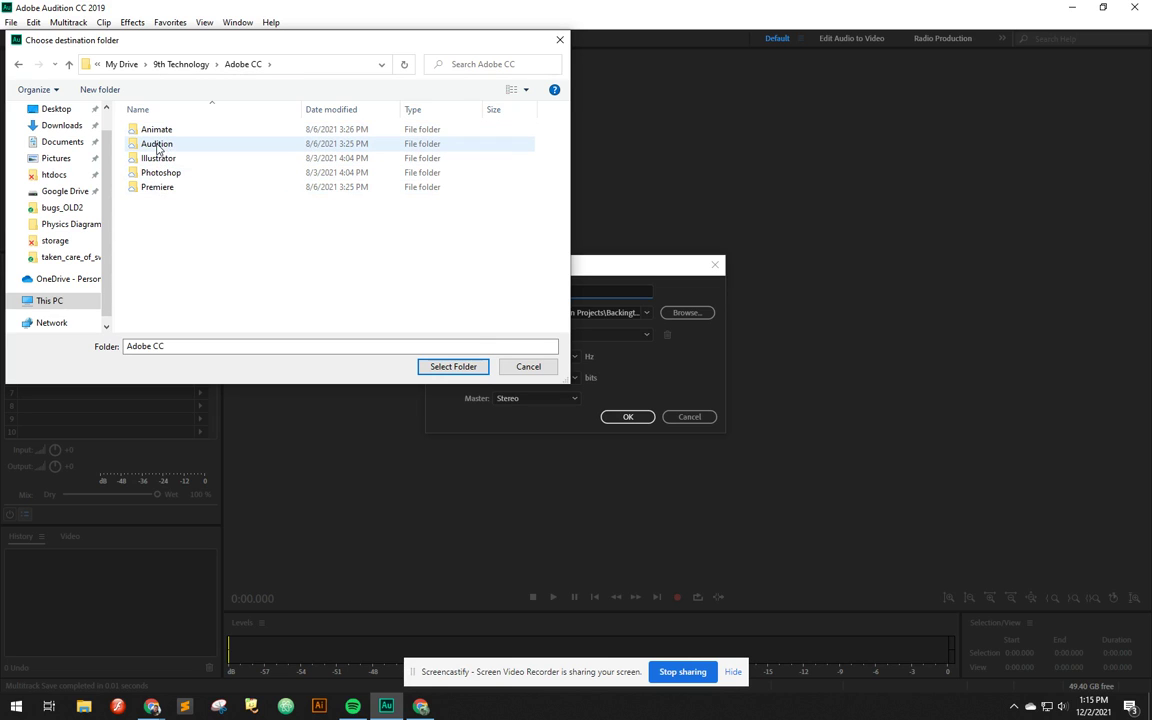
pyautogui.doubleClick(156, 145)
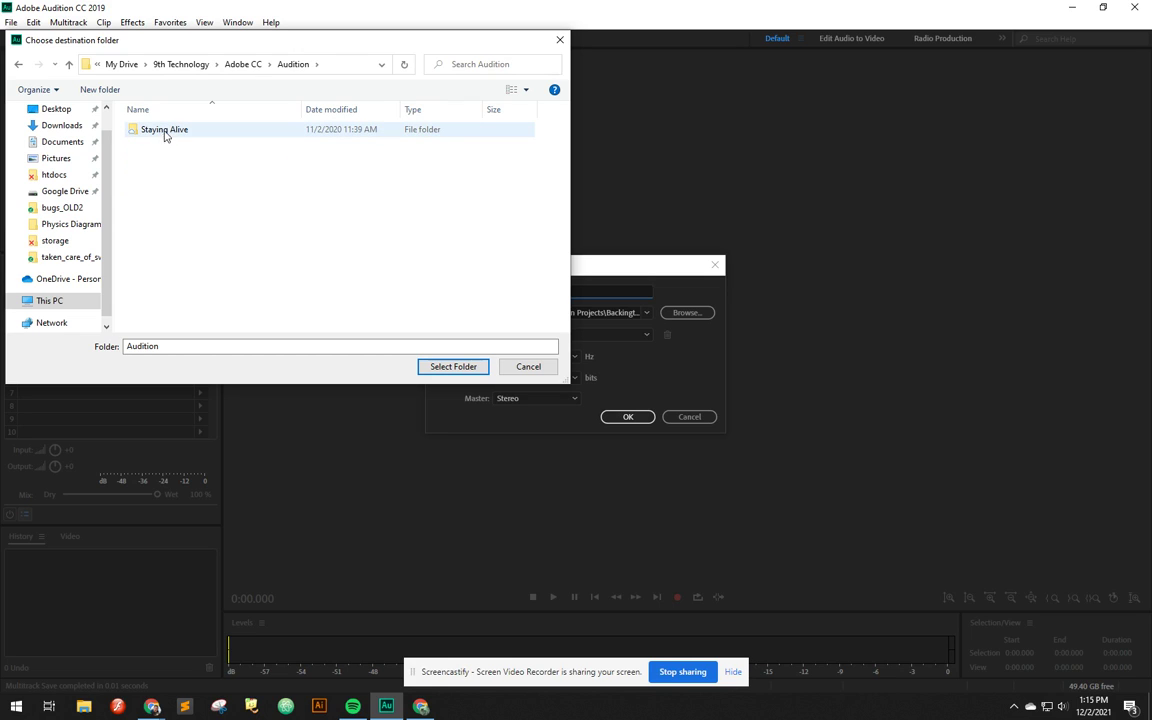
# - Create a 'Splicing 3 tracks' folder there and choose it as the session destination
pyautogui.click(108, 95)
pyautogui.write('Splicing')
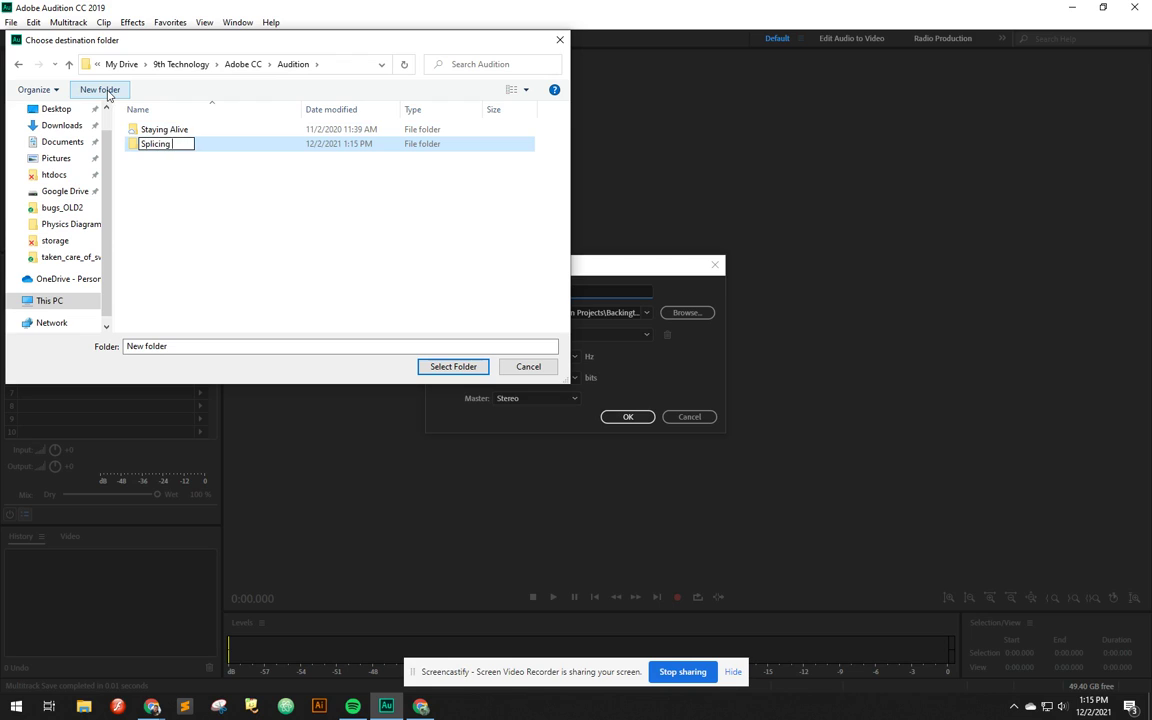
pyautogui.write(' 3 tracks')
pyautogui.press('Return')
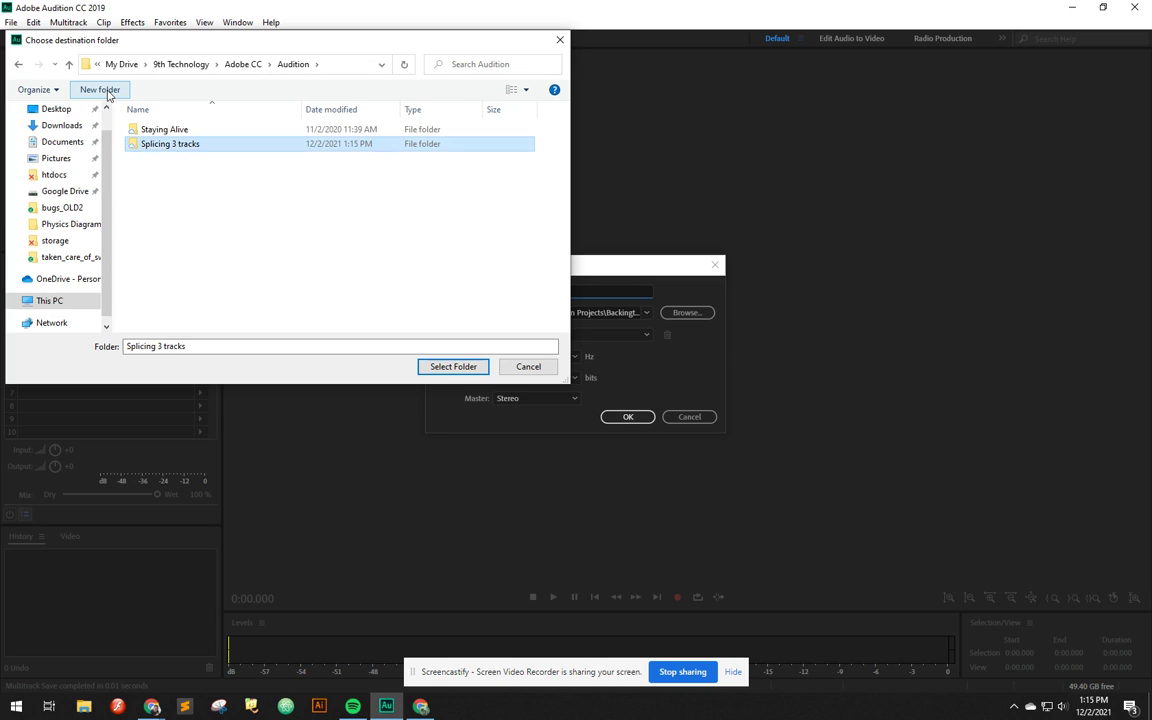
pyautogui.doubleClick(170, 146)
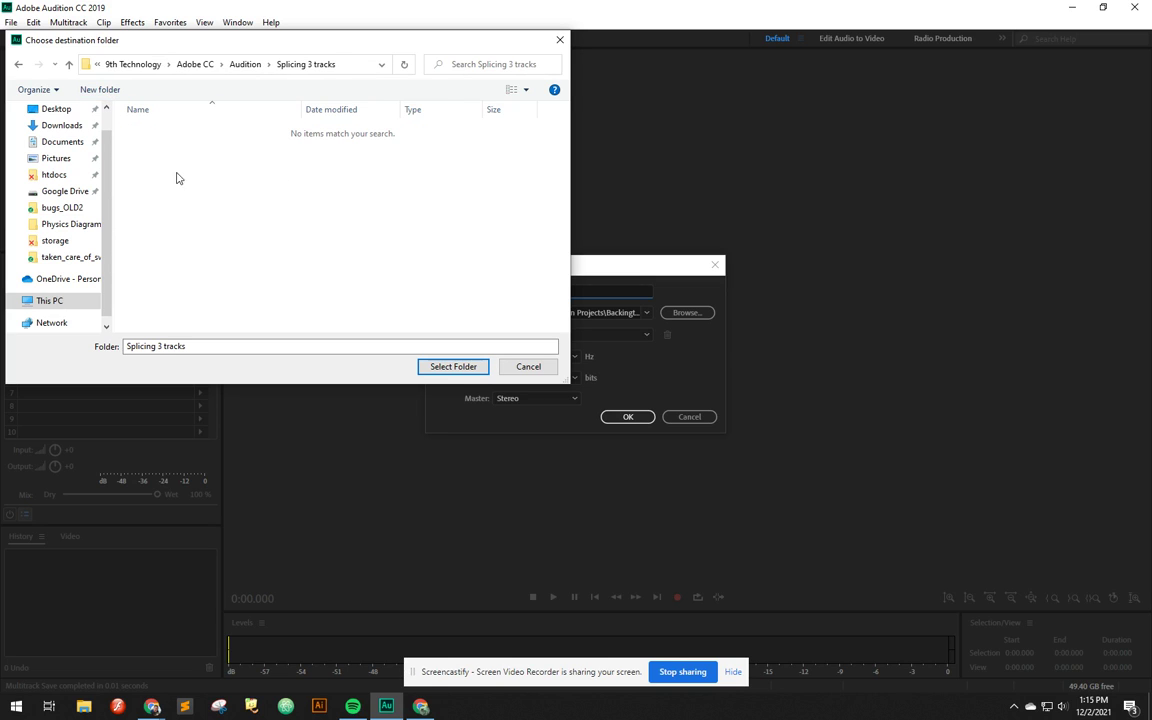
pyautogui.press('Return')
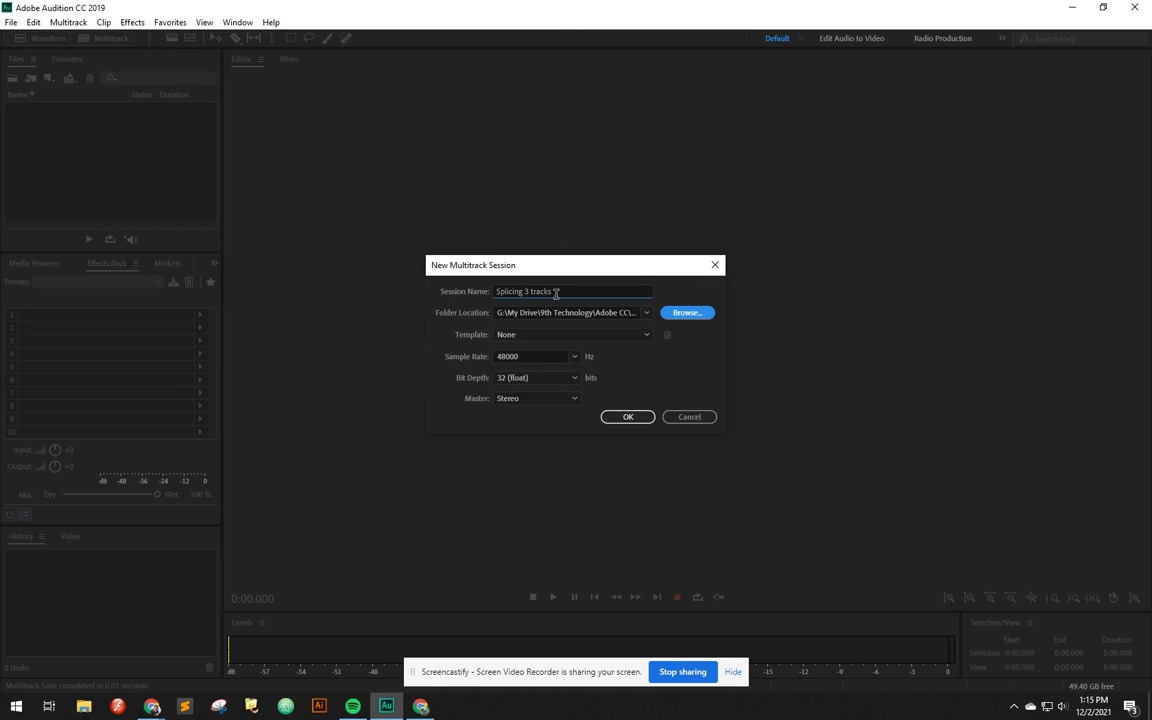
# - Create the Splicing 3 tracks session, then bring up Chrome
pyautogui.moveTo(556, 292); pyautogui.dragTo(489, 290)
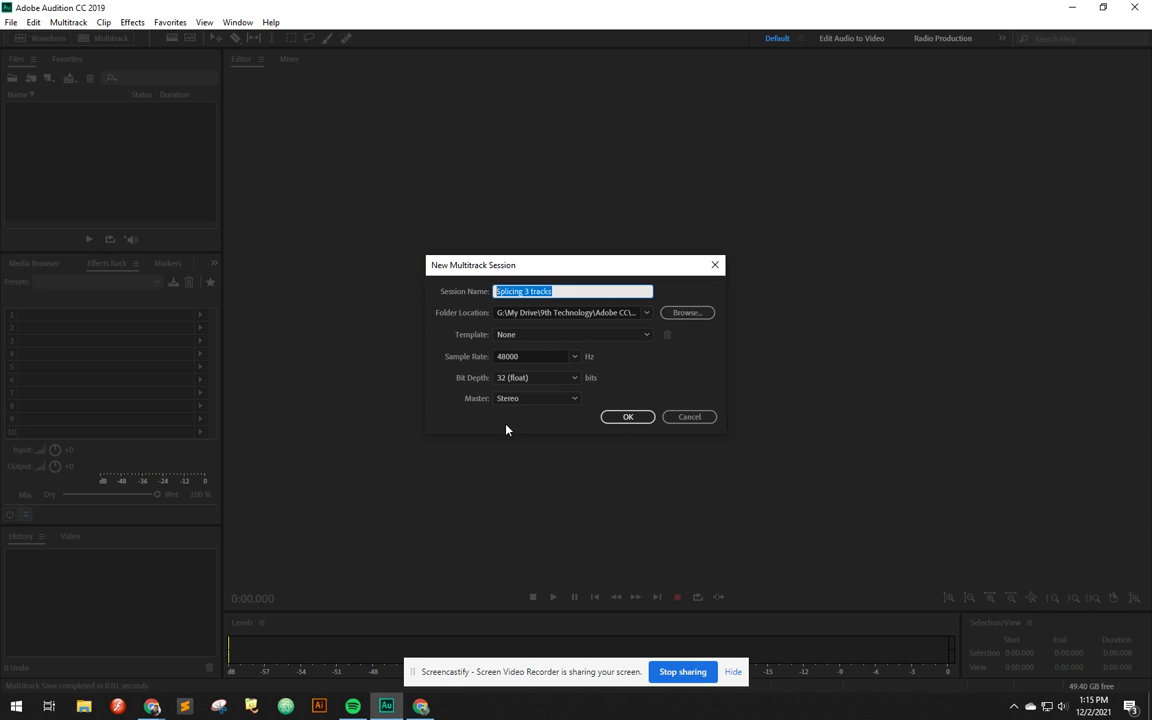
pyautogui.click(632, 419)
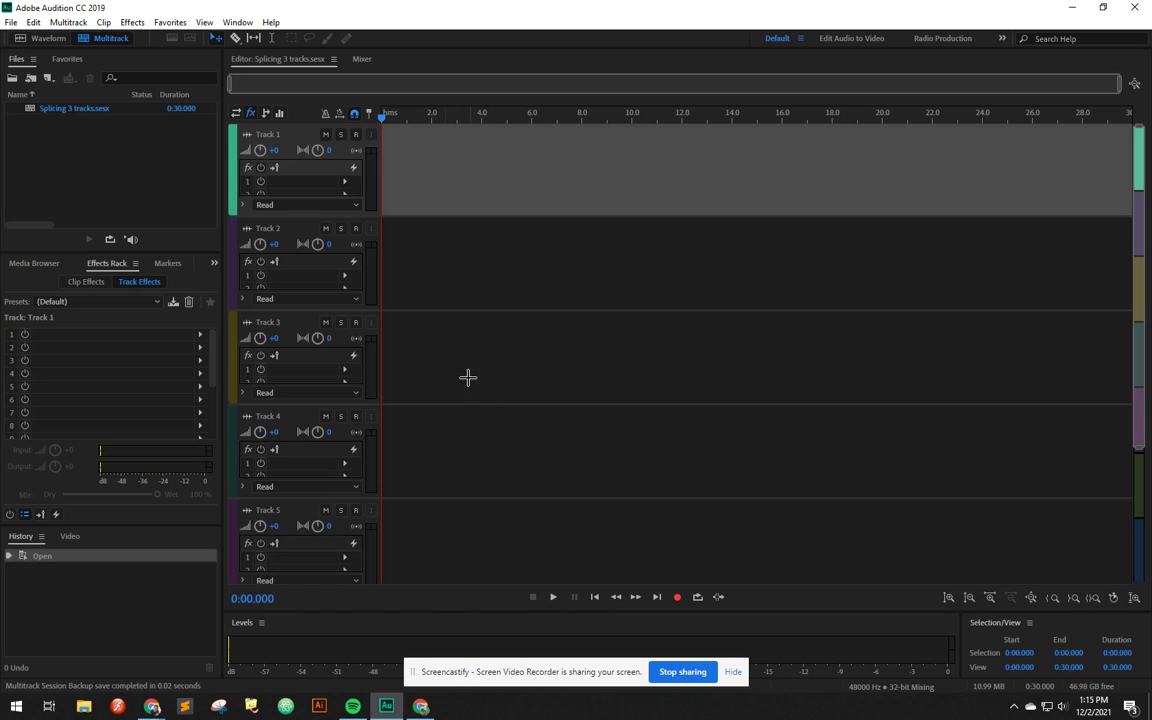
pyautogui.click(420, 706)
# - Search YouTube for 'free backing tracks dance'
pyautogui.click(407, 58)
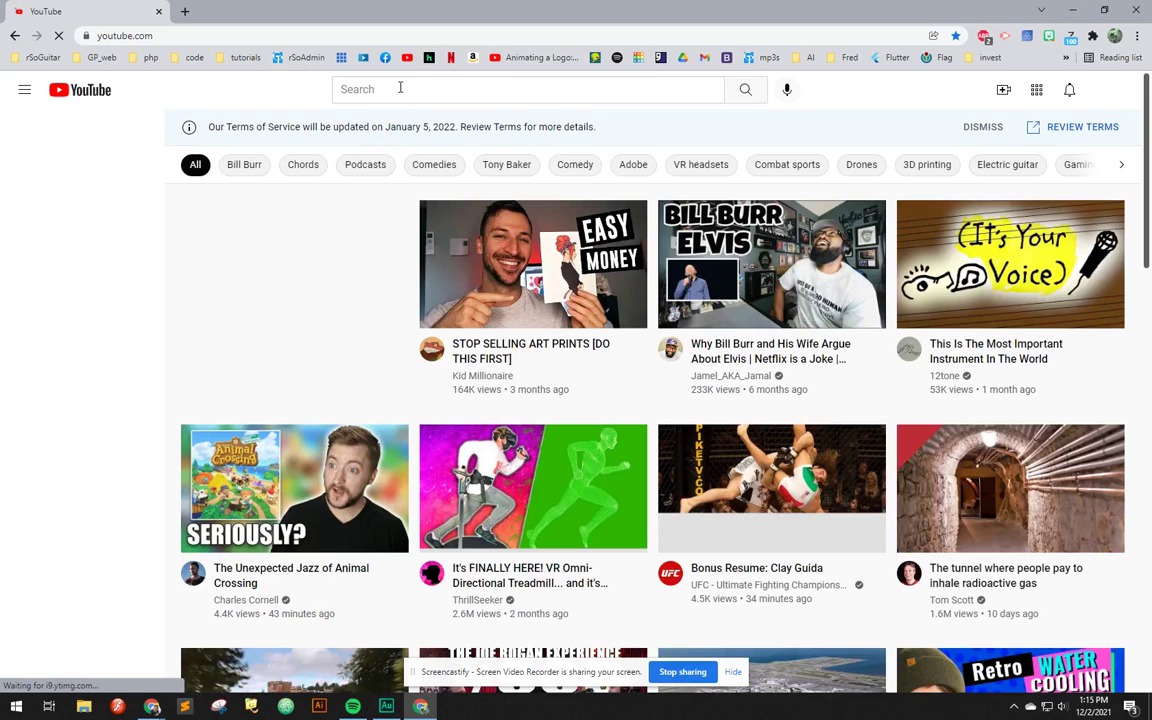
pyautogui.click(401, 89)
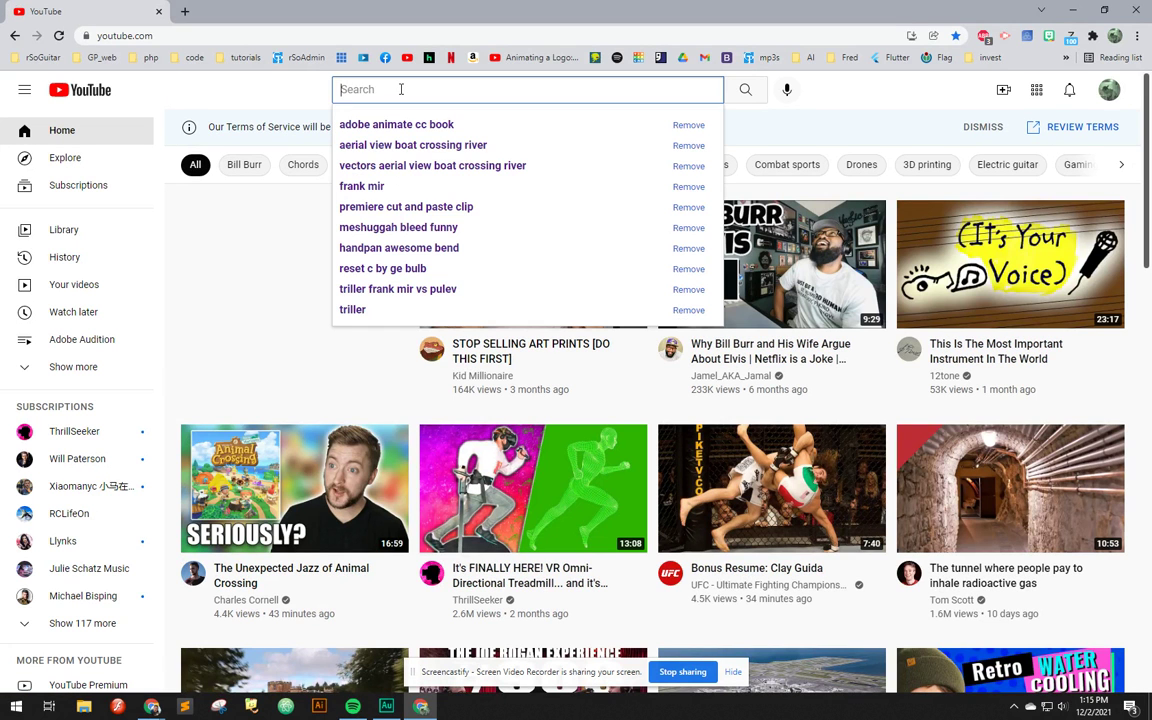
pyautogui.write('free back')
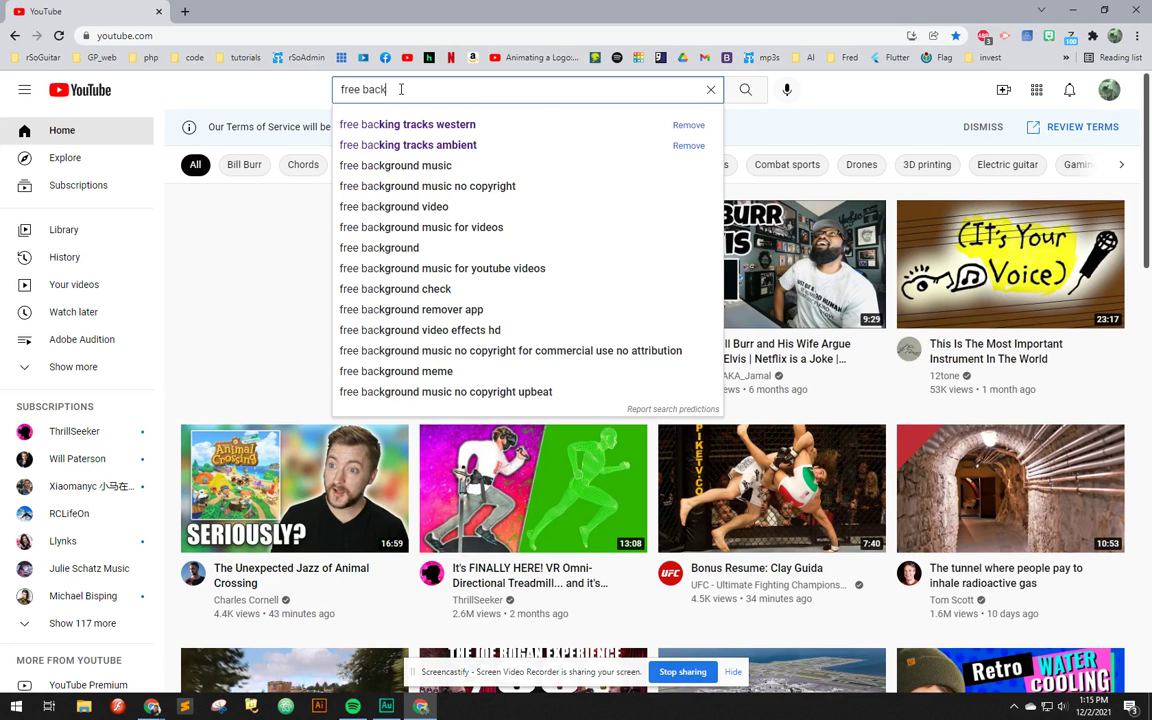
pyautogui.press('Down')
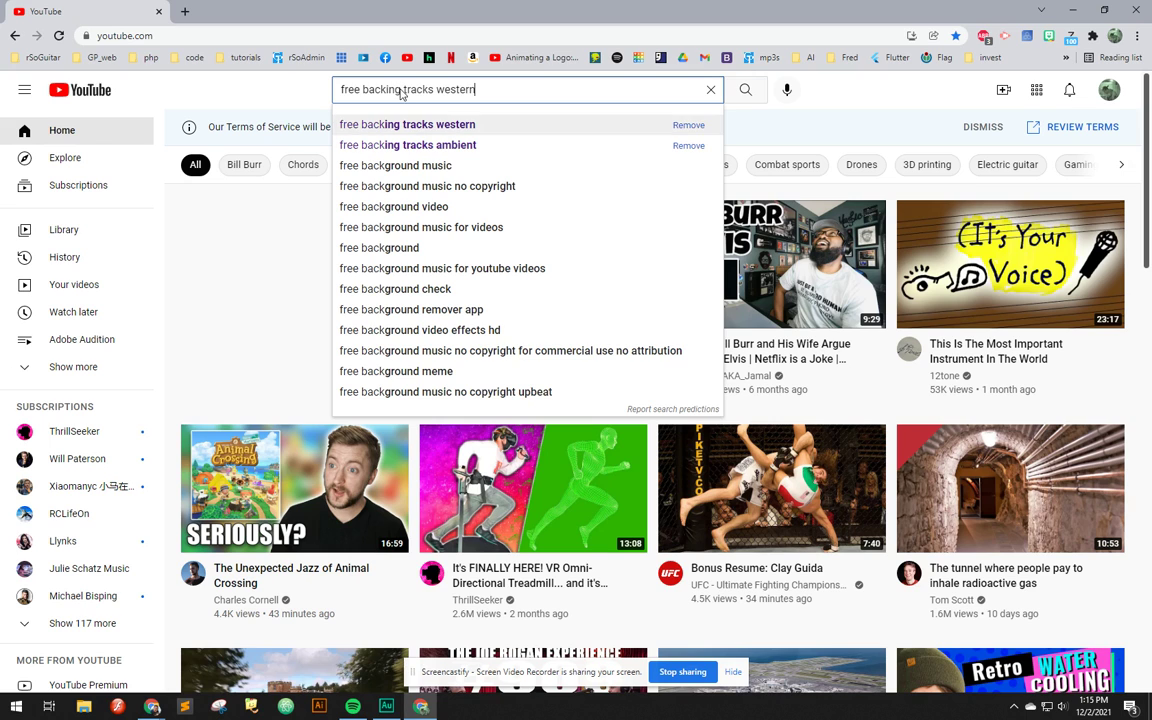
pyautogui.press('Return')
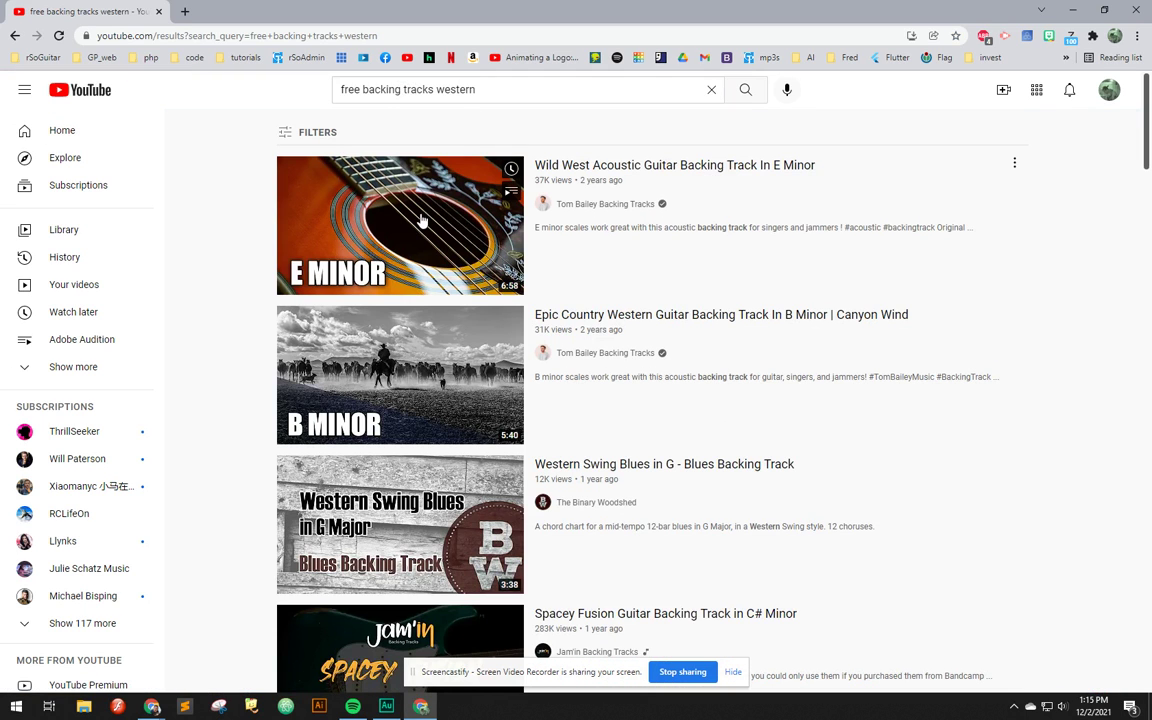
pyautogui.moveTo(478, 89); pyautogui.dragTo(439, 89)
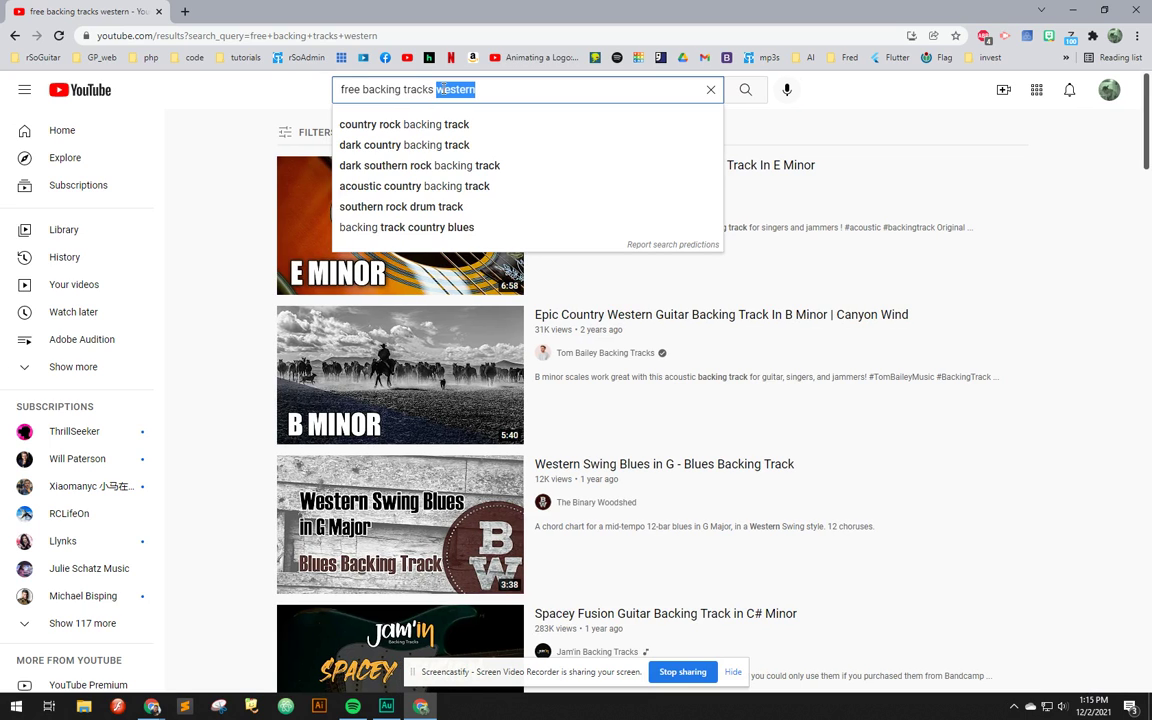
pyautogui.write('dance')
pyautogui.press('Return')
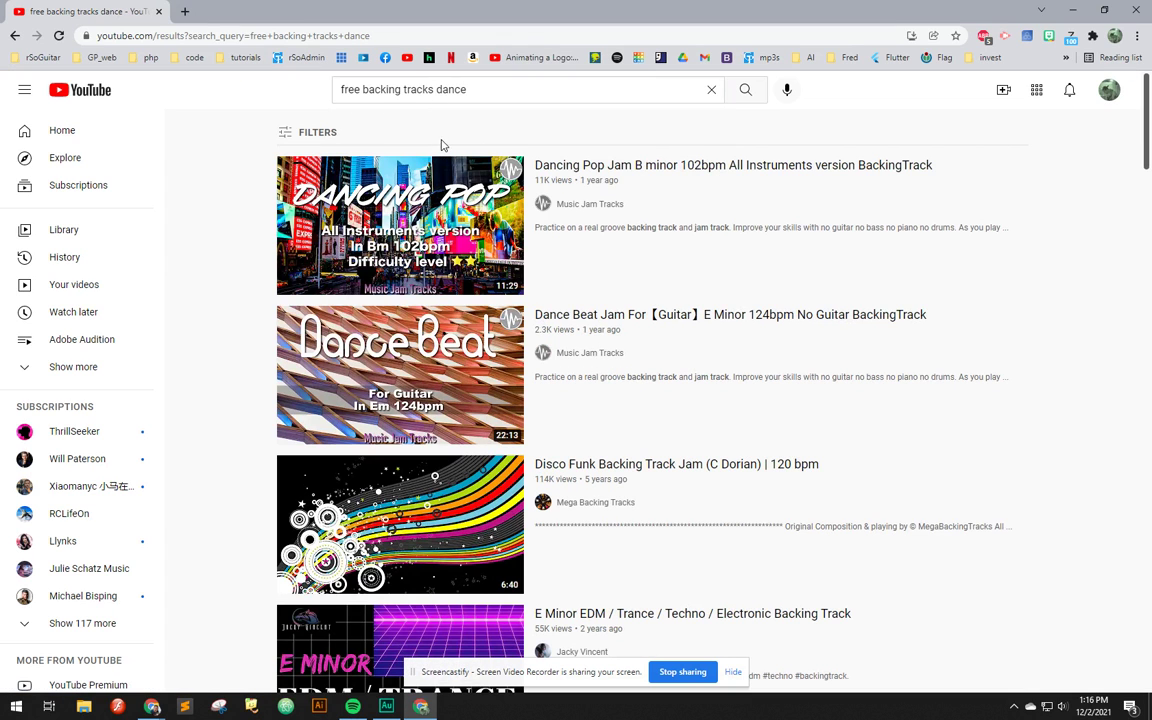
# - Preview the Dancing Pop Jam B minor backing track from about 2:02, then pause it
pyautogui.moveTo(395, 372)
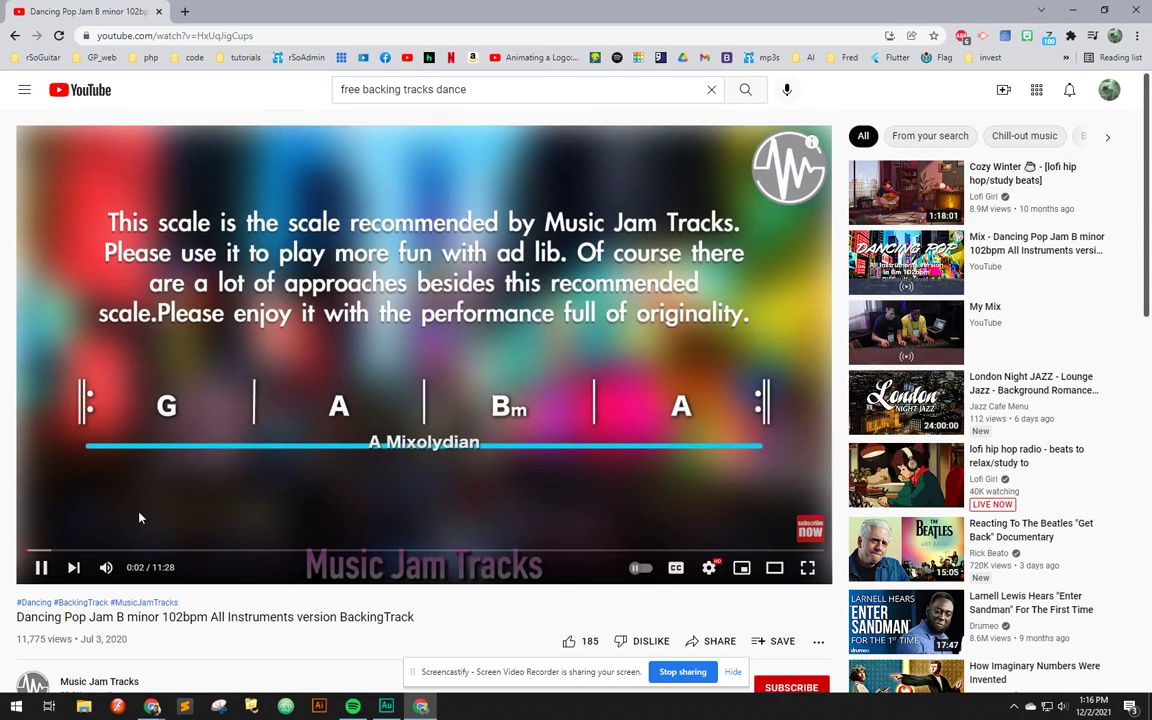
pyautogui.click(46, 551)
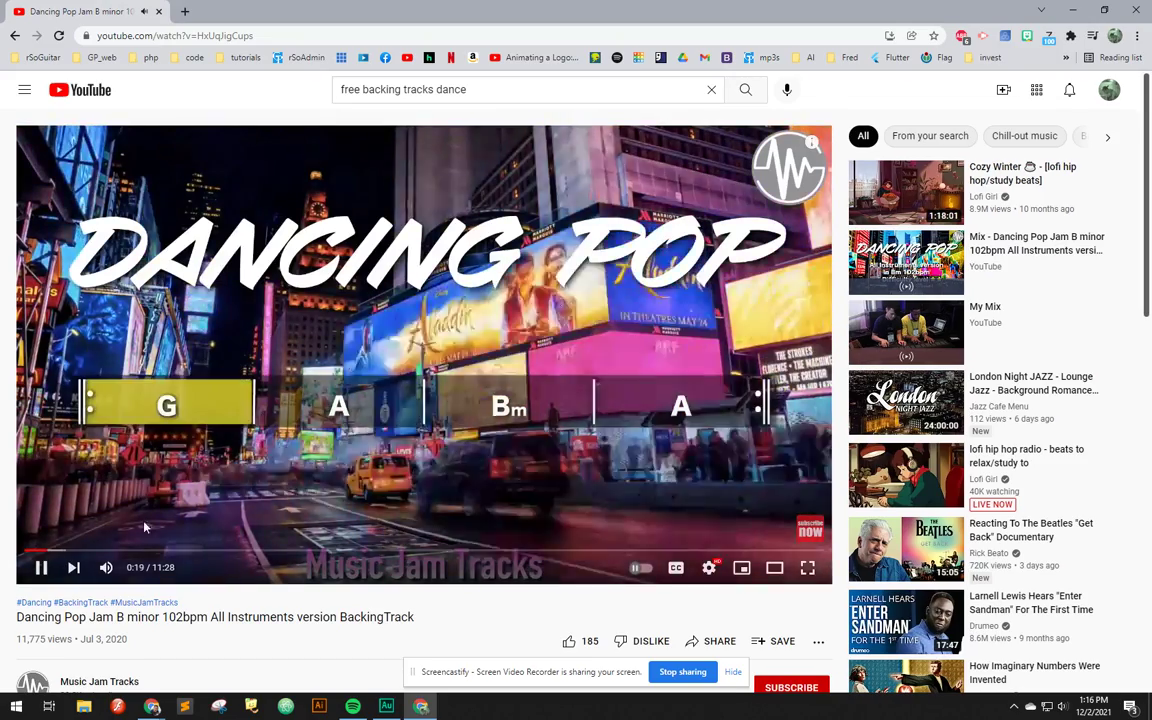
pyautogui.click(77, 551)
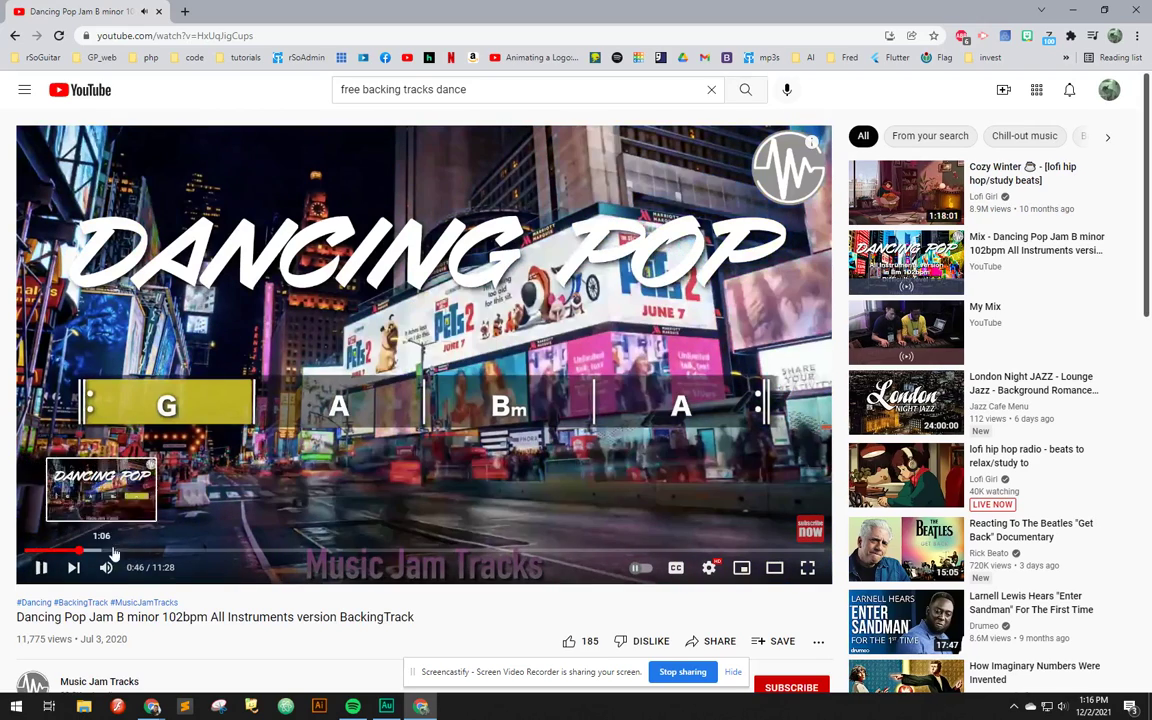
pyautogui.click(165, 551)
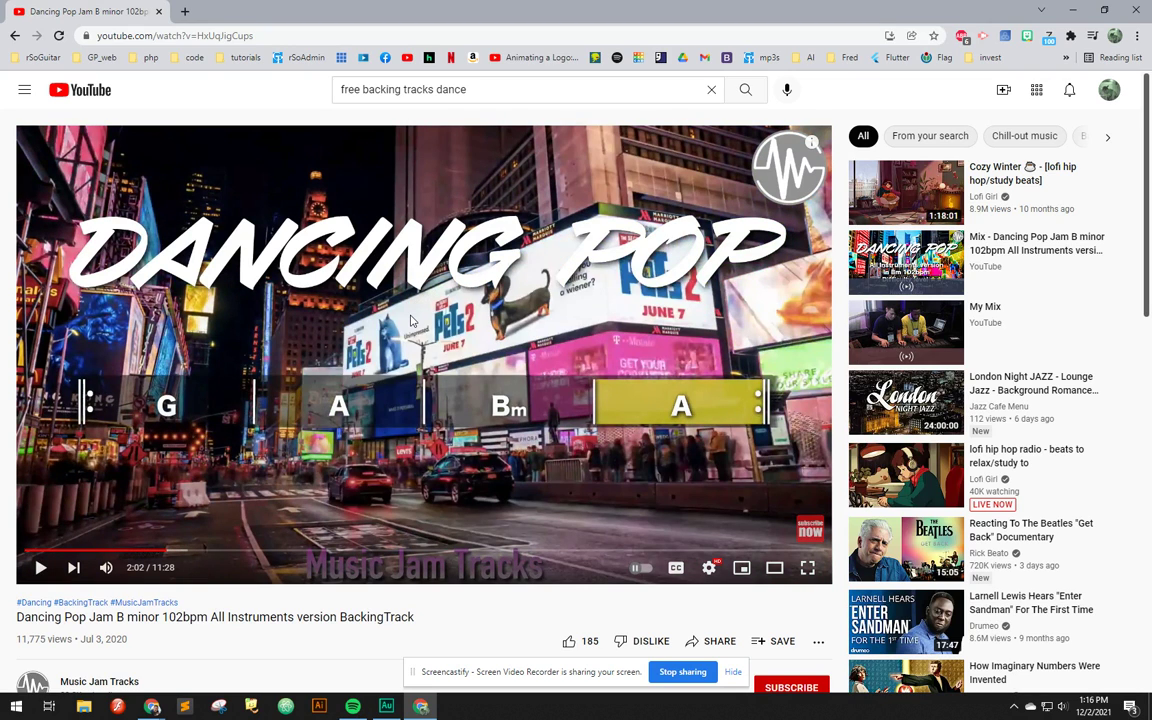
pyautogui.click(40, 567)
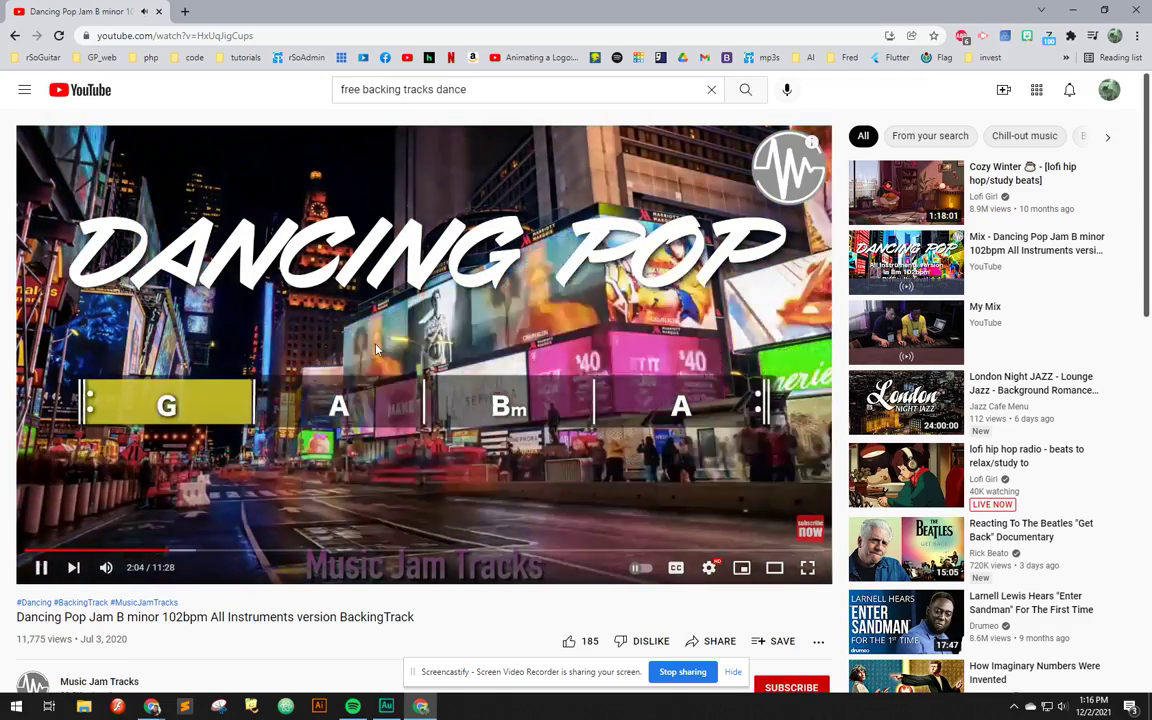
pyautogui.click(390, 297)
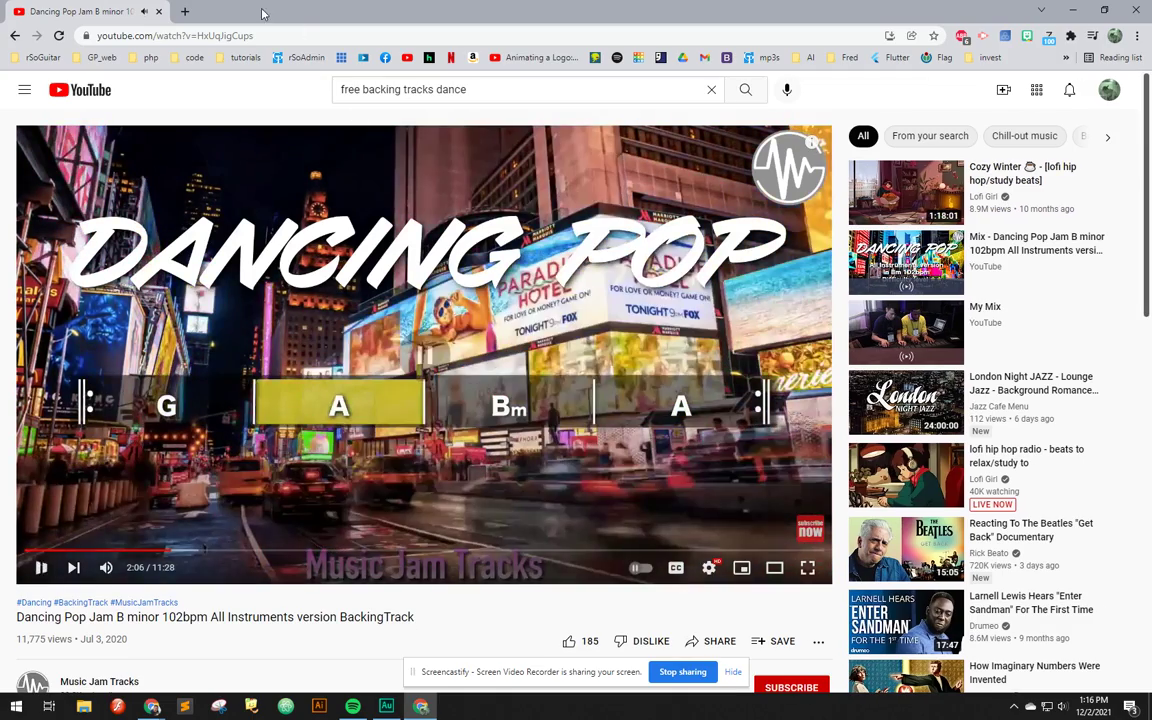
# - Google 'youtube to mp3 converter', reset the page zoom, and open the 320ytmp3.com result in a new tab
pyautogui.click(185, 11)
pyautogui.write('yout')
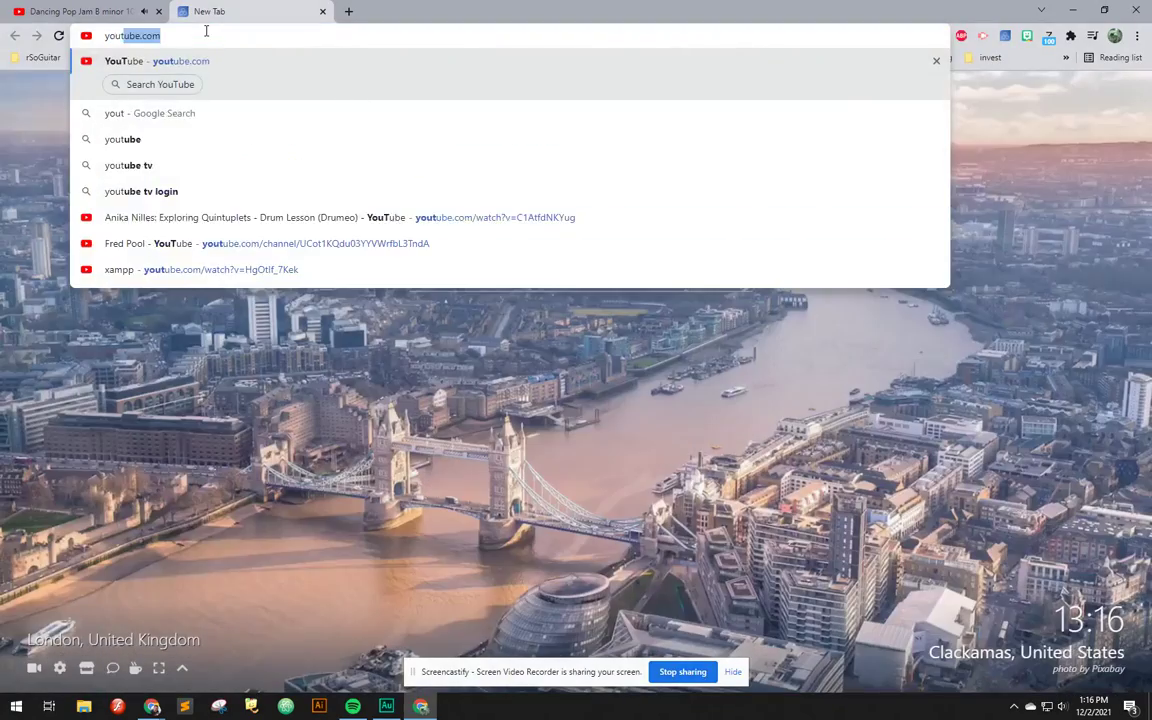
pyautogui.write('ube to mp3')
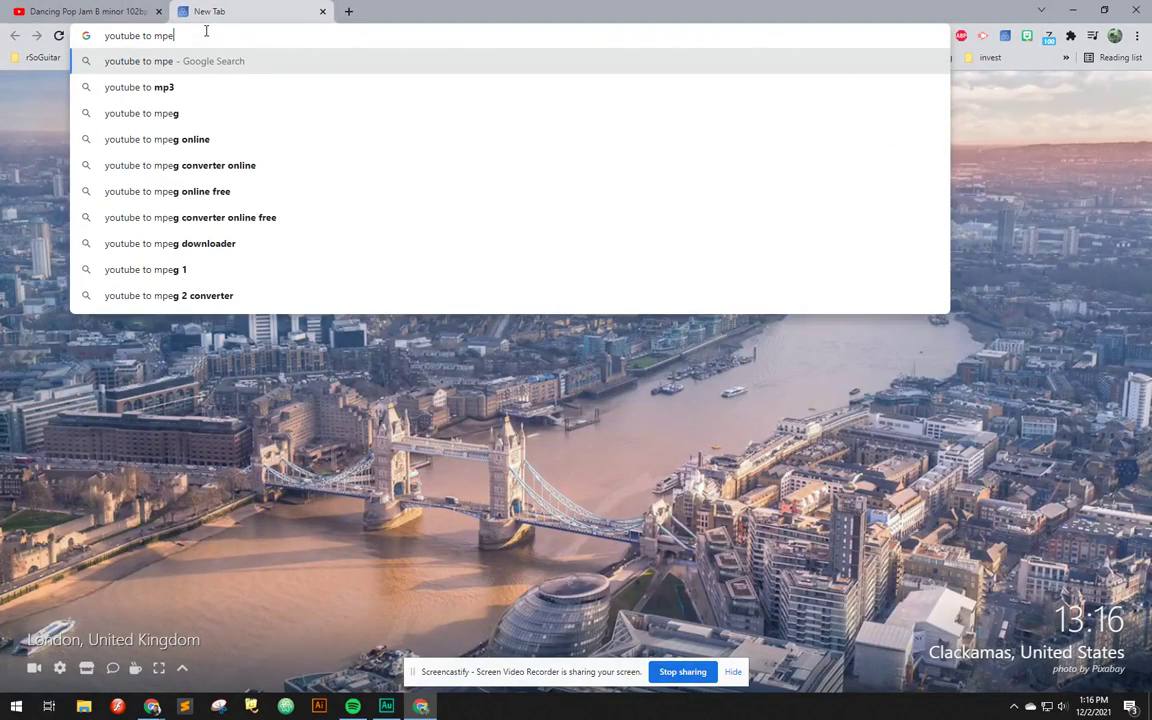
pyautogui.write(' c')
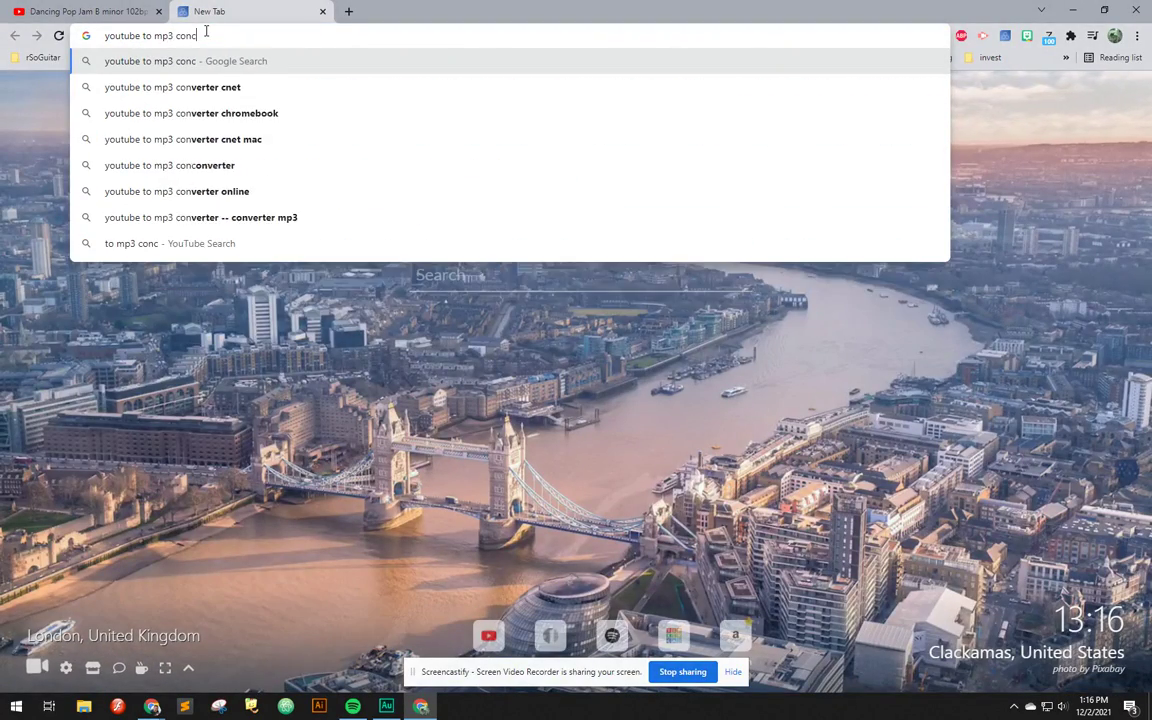
pyautogui.press('BackSpace')
pyautogui.write('verter')
pyautogui.press('Return')
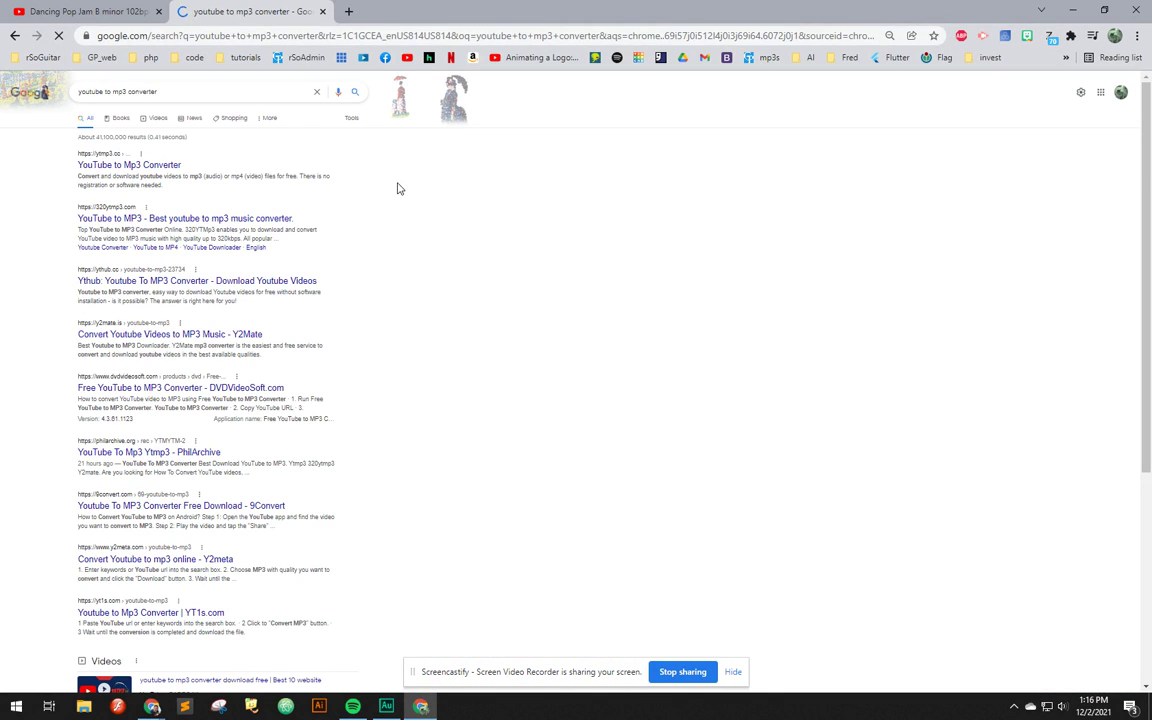
pyautogui.click(911, 37)
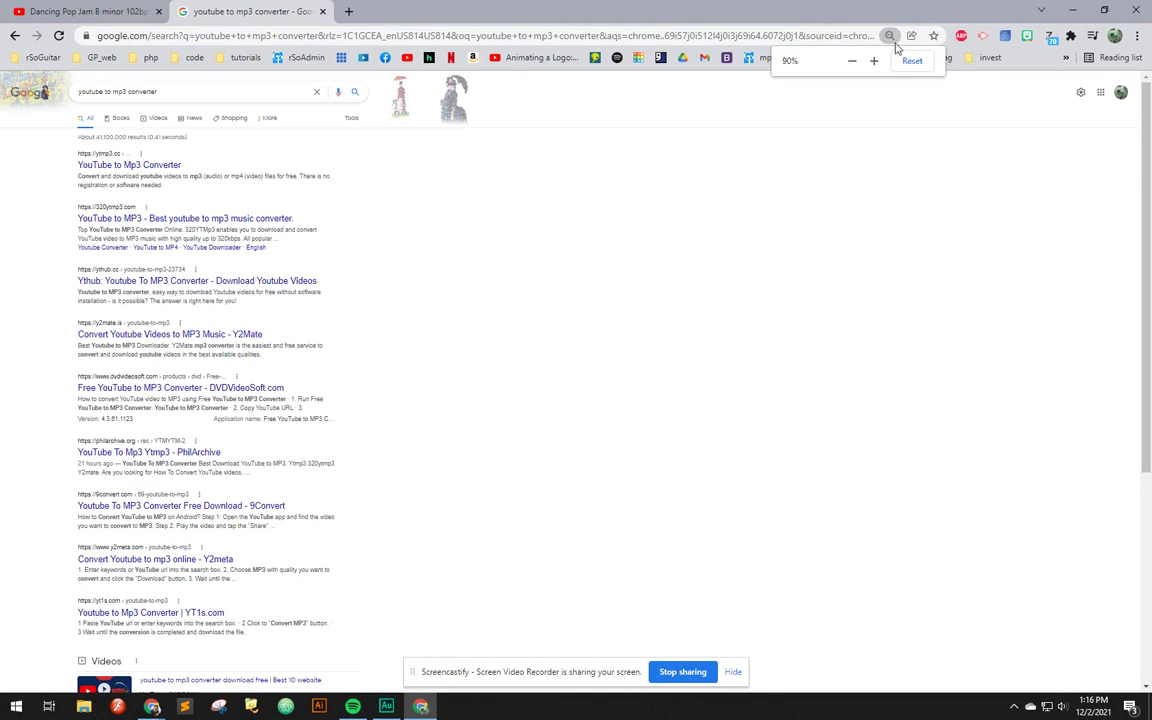
pyautogui.click(903, 60)
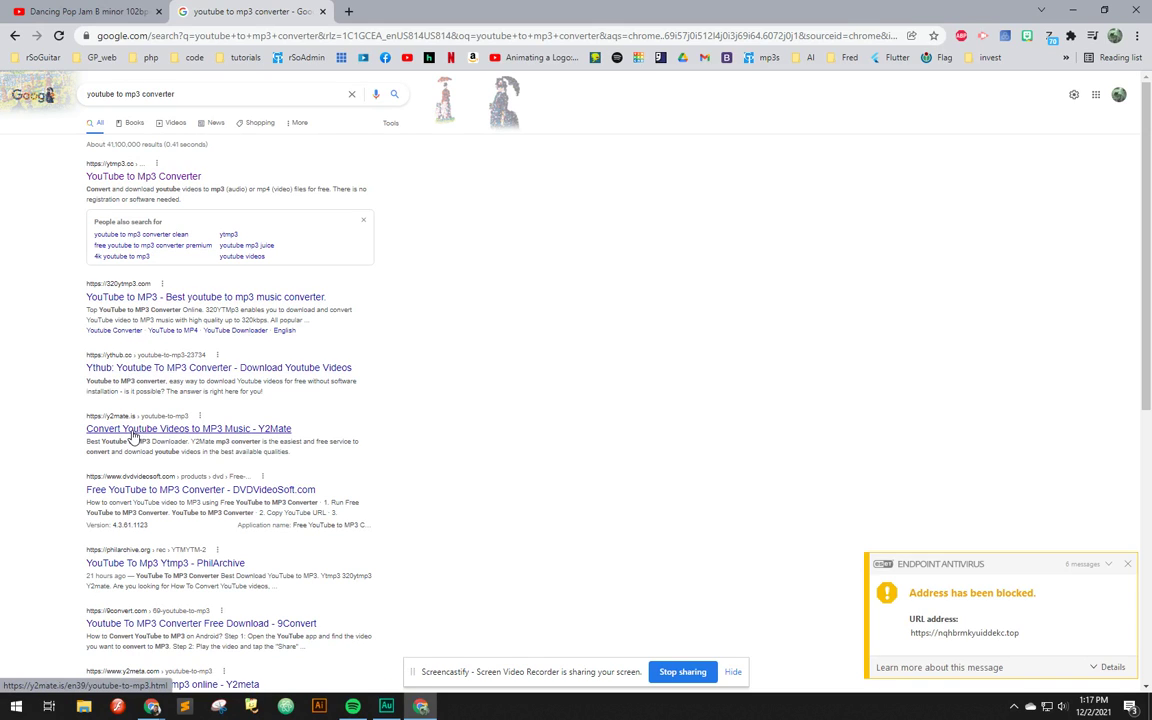
pyautogui.middleClick(140, 303)
pyautogui.click(406, 12)
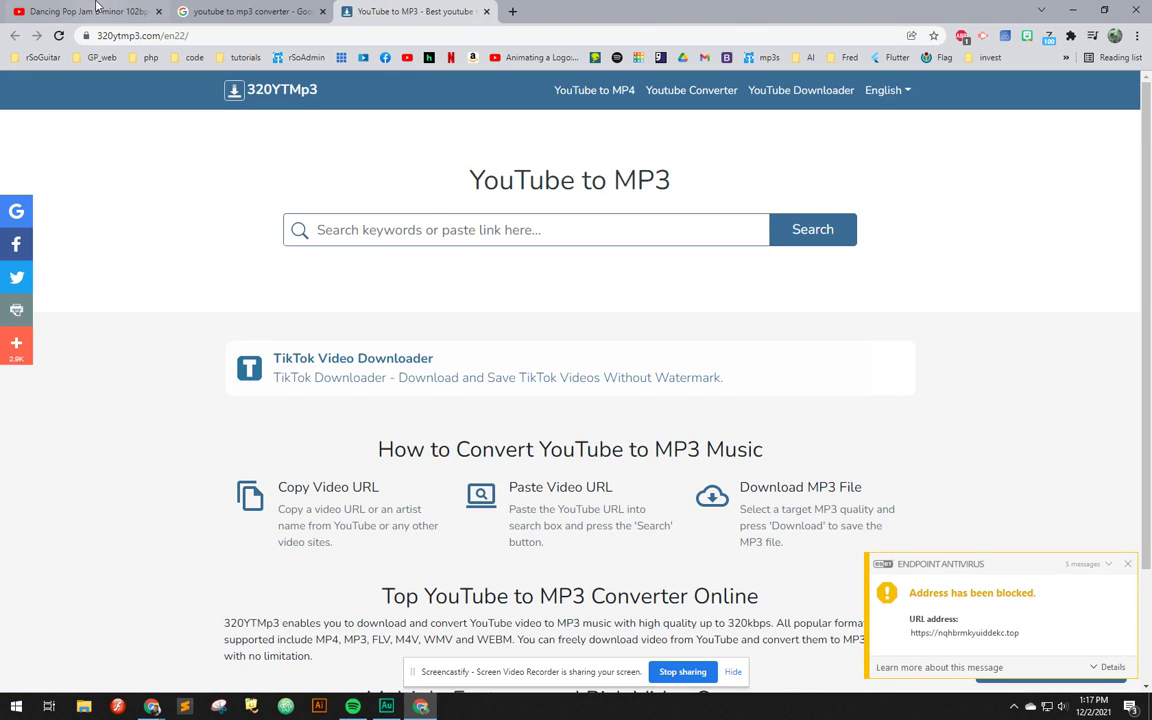
# - Paste the Dancing Pop video URL into 320ytmp3 and convert it to mp3 128kbps
pyautogui.click(96, 6)
pyautogui.hotkey('ctrl', 'l')
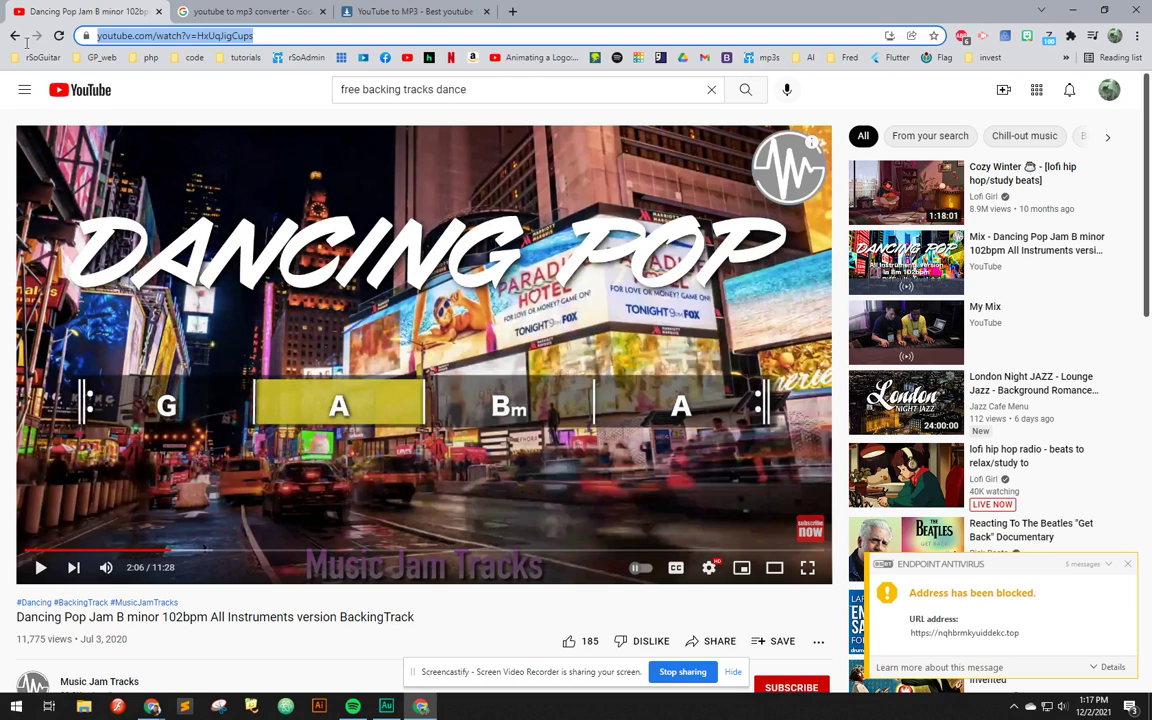
pyautogui.hotkey('ctrl', 'c')
pyautogui.click(415, 14)
pyautogui.click(400, 229)
pyautogui.hotkey('ctrl', 'v')
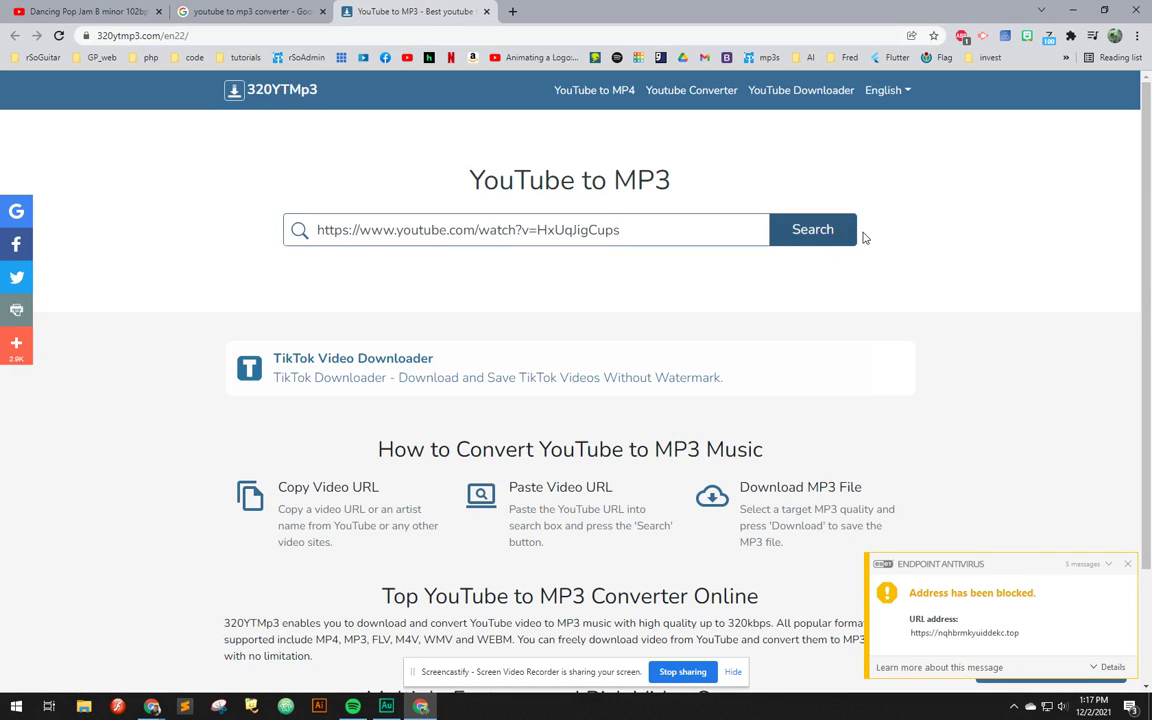
pyautogui.click(829, 231)
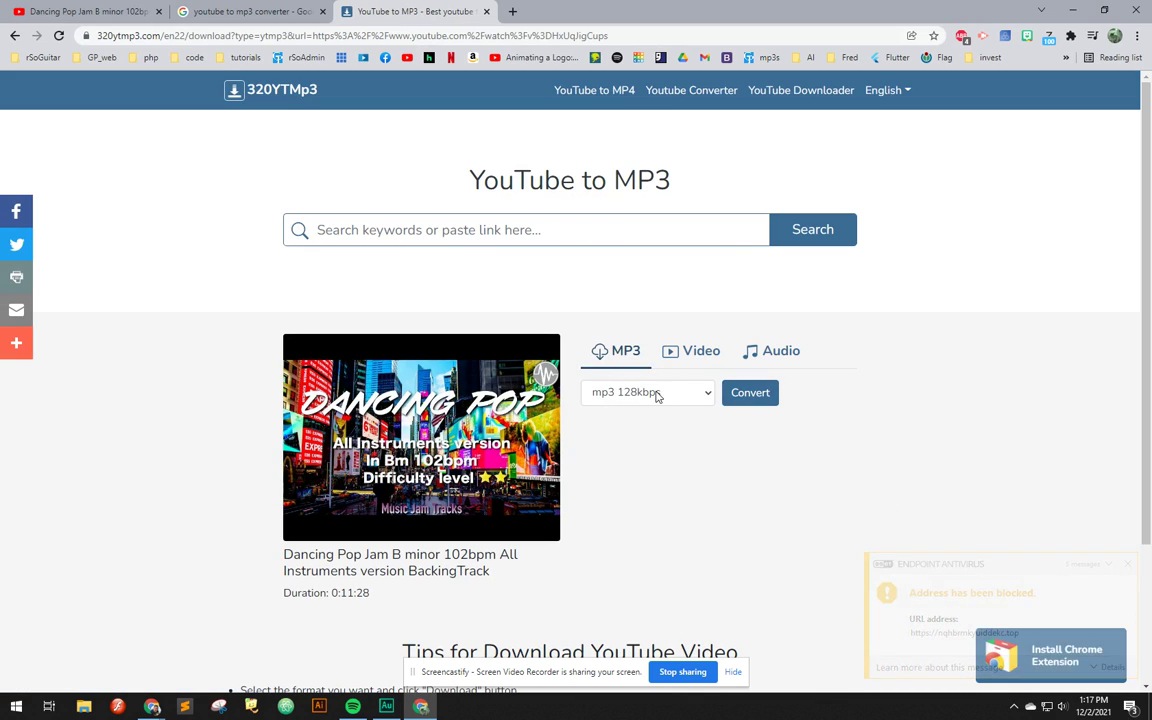
pyautogui.click(742, 397)
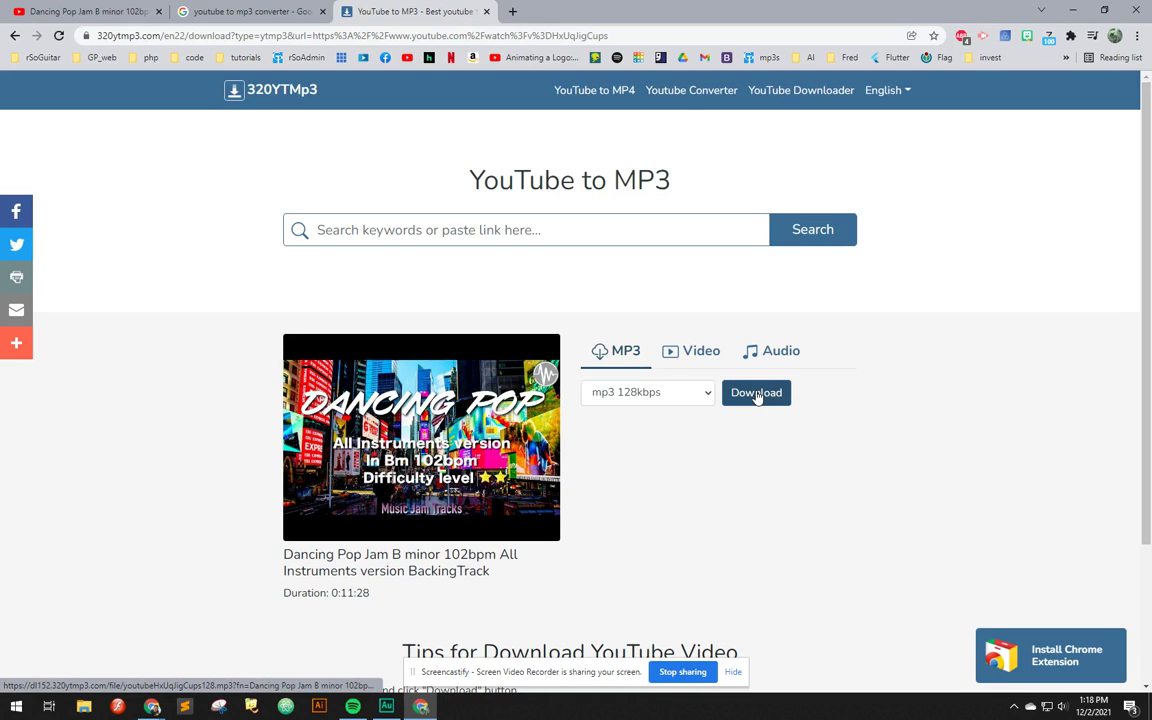
# - Save the Dancing Pop Jam MP3 to G:\My Drive\9th Technology\Adobe CC\Audition\Splicing 3 tracks\Splicing 3 tracks
pyautogui.click(757, 393)
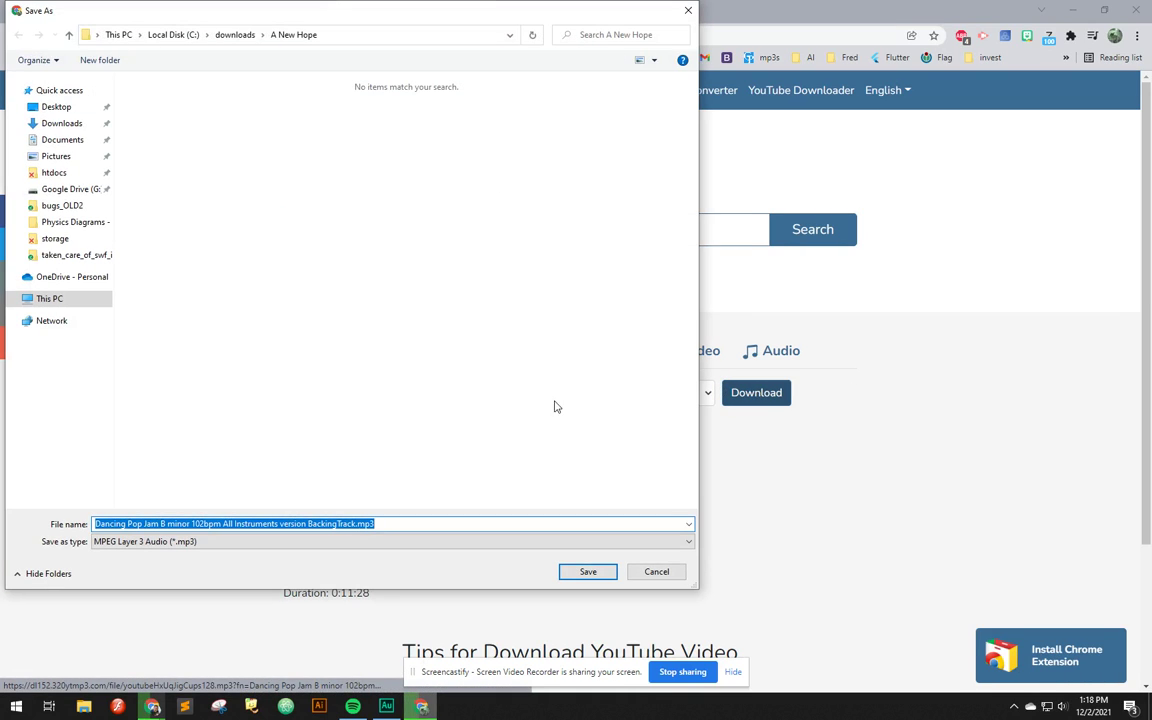
pyautogui.click(60, 190)
pyautogui.doubleClick(147, 99)
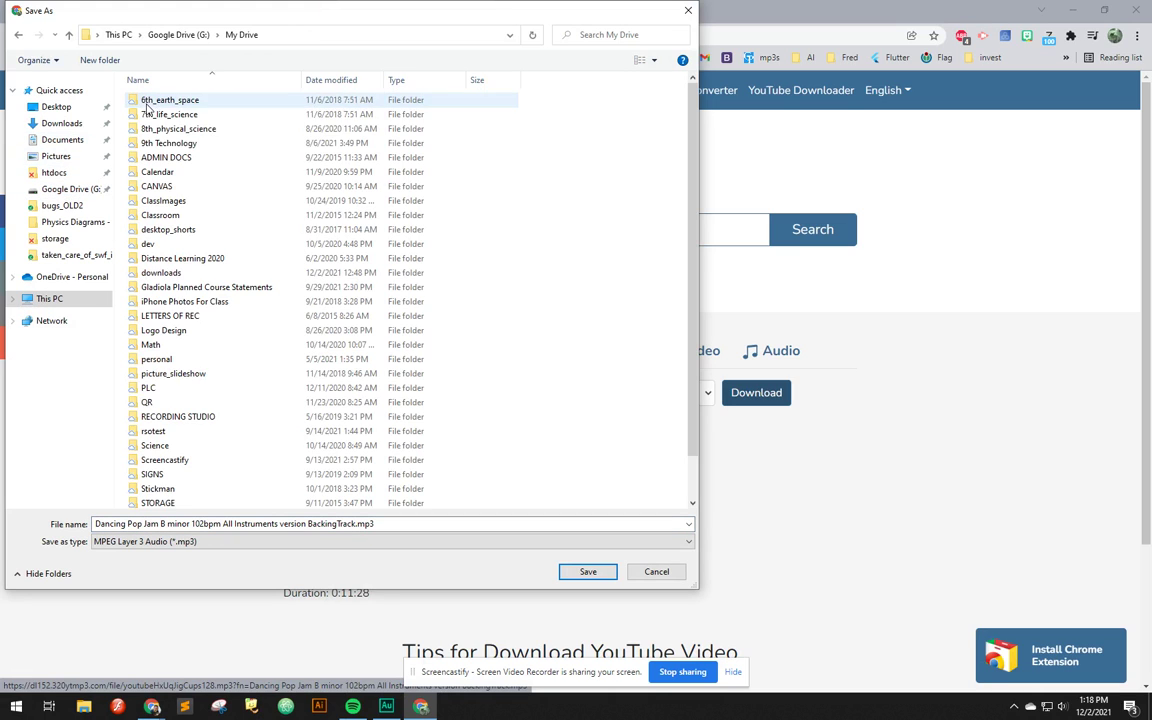
pyautogui.doubleClick(160, 143)
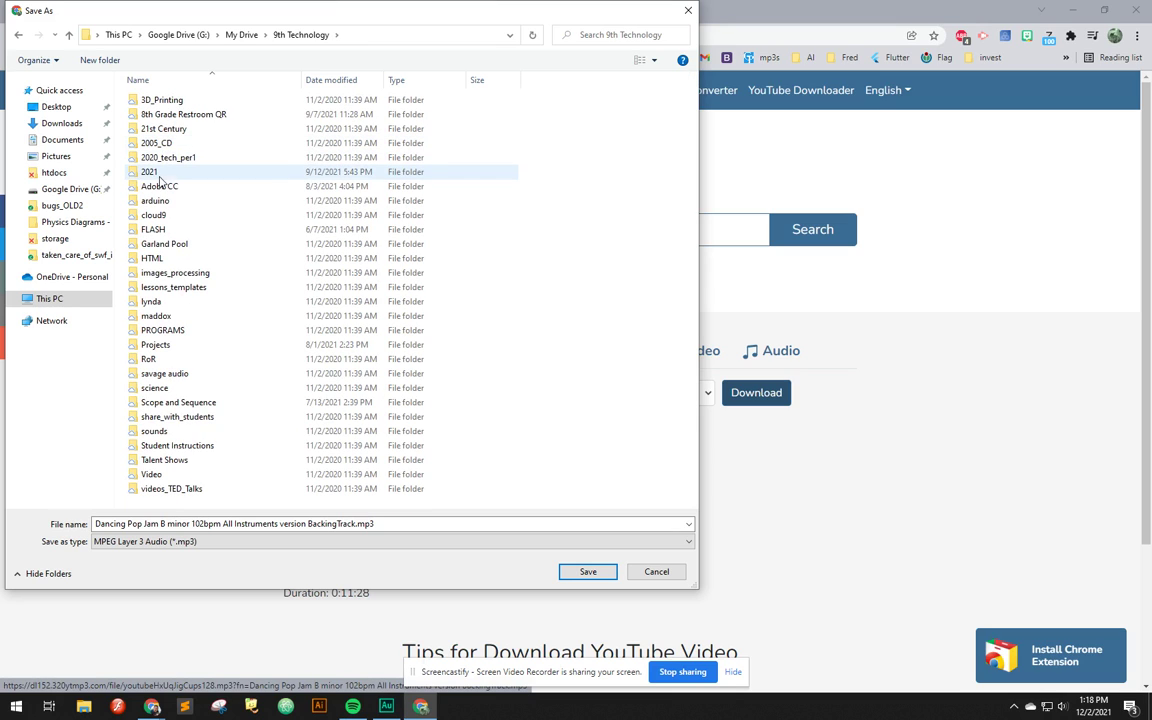
pyautogui.doubleClick(159, 186)
pyautogui.click(156, 118)
pyautogui.doubleClick(156, 116)
pyautogui.doubleClick(152, 99)
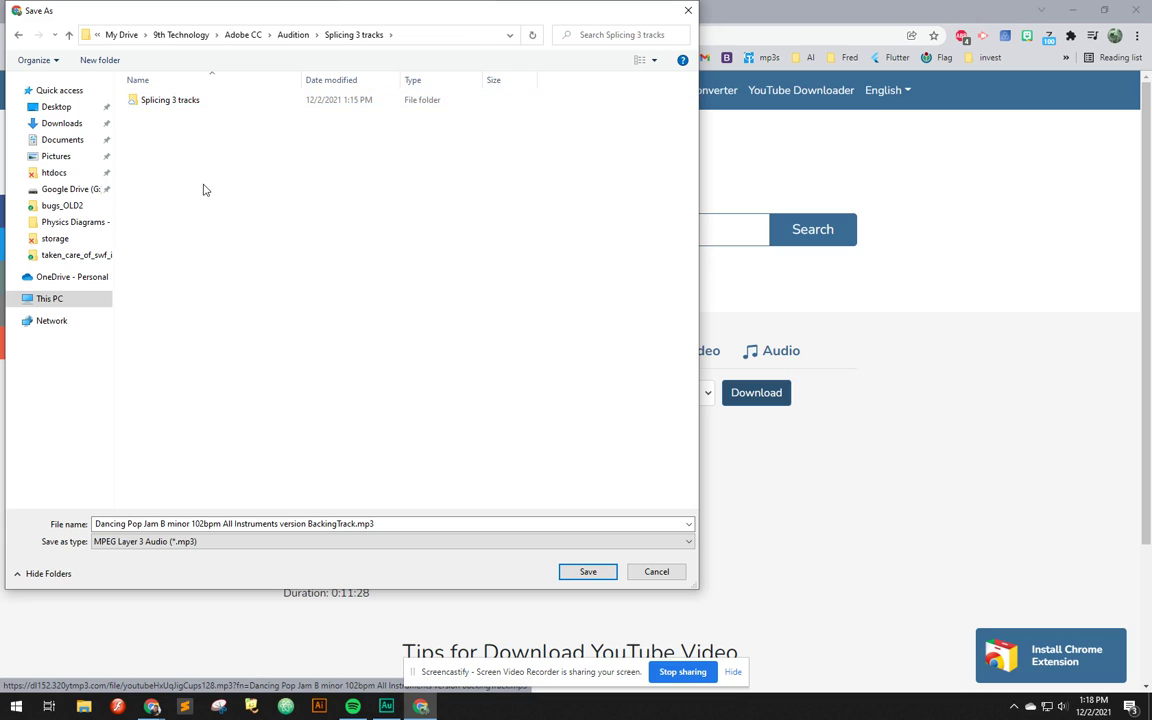
pyautogui.doubleClick(174, 104)
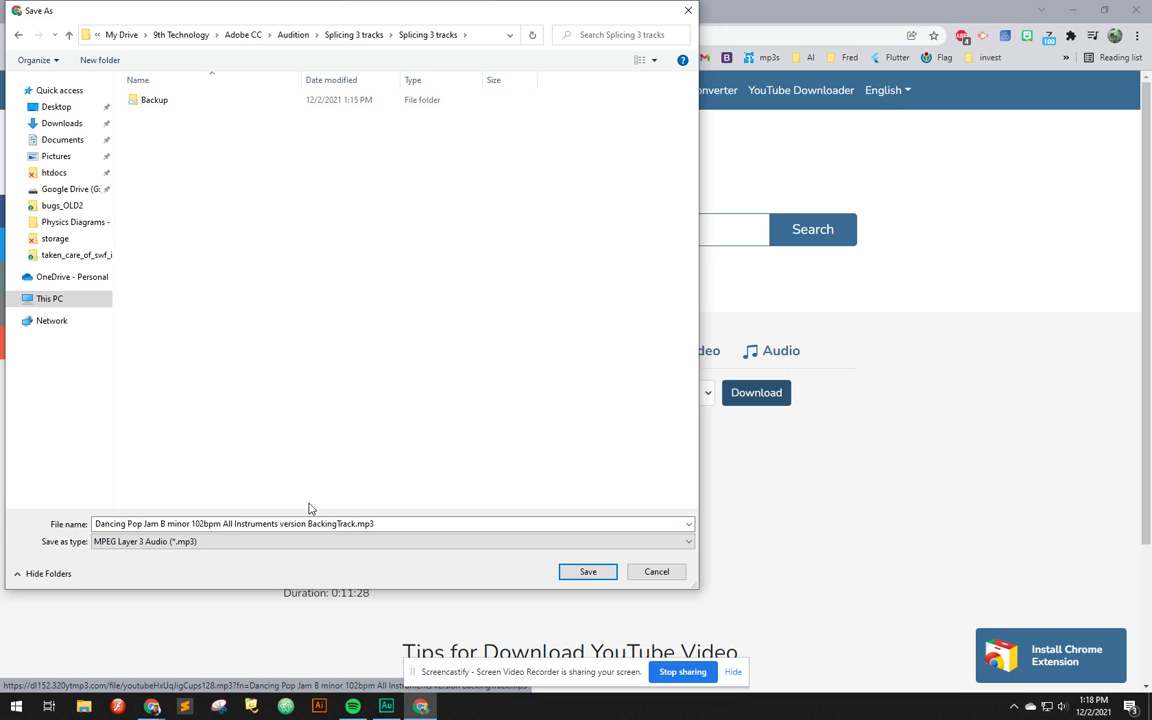
pyautogui.click(229, 523)
pyautogui.click(587, 571)
# - Open the Dance Beat Jam E Minor 124bpm video, preview it near 4:01, pause, and select its URL
pyautogui.click(87, 12)
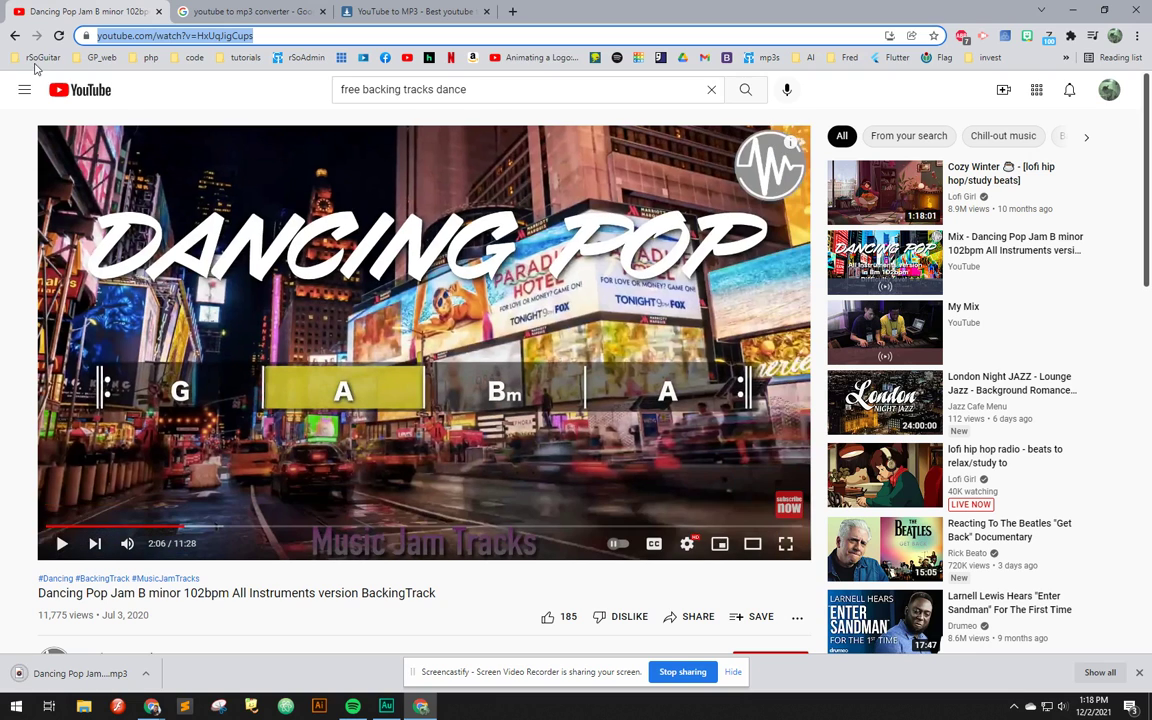
pyautogui.press('Return')
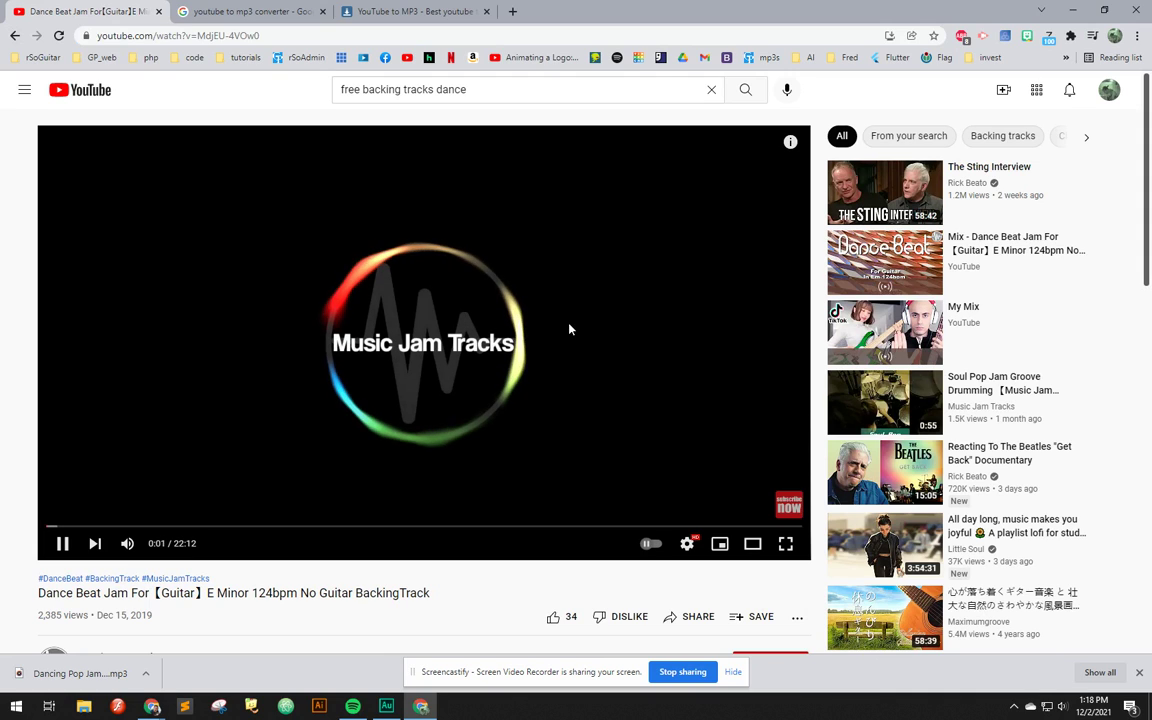
pyautogui.click(183, 527)
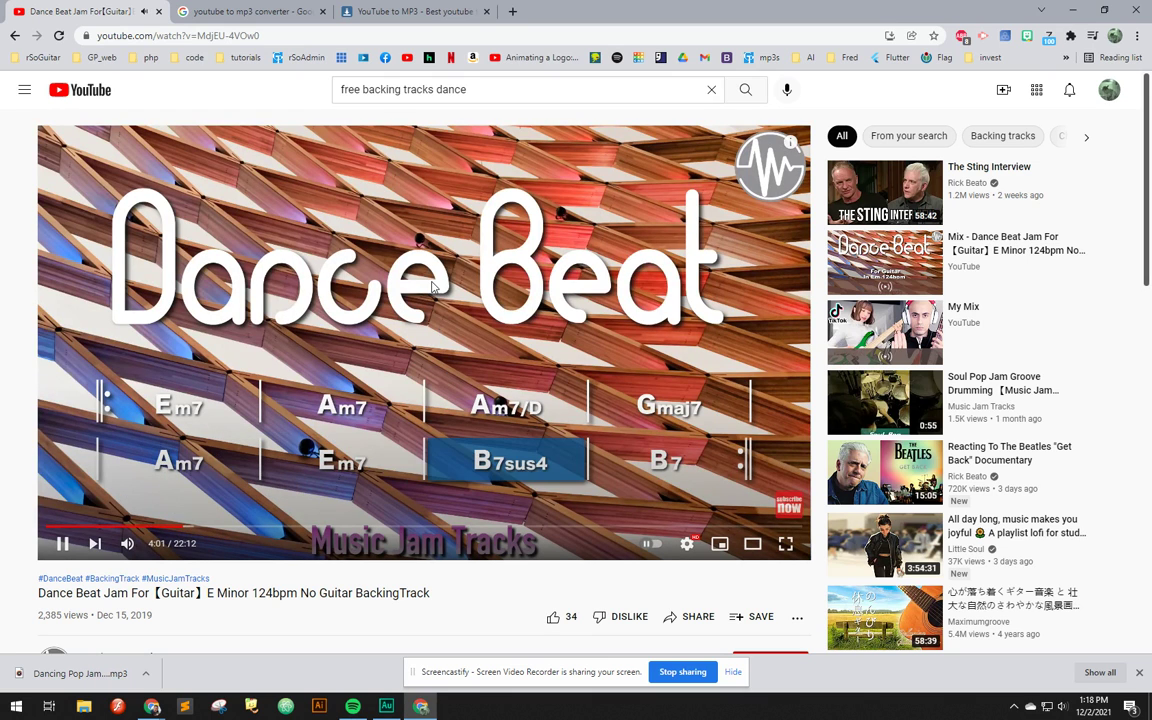
pyautogui.click(433, 278)
pyautogui.click(268, 33)
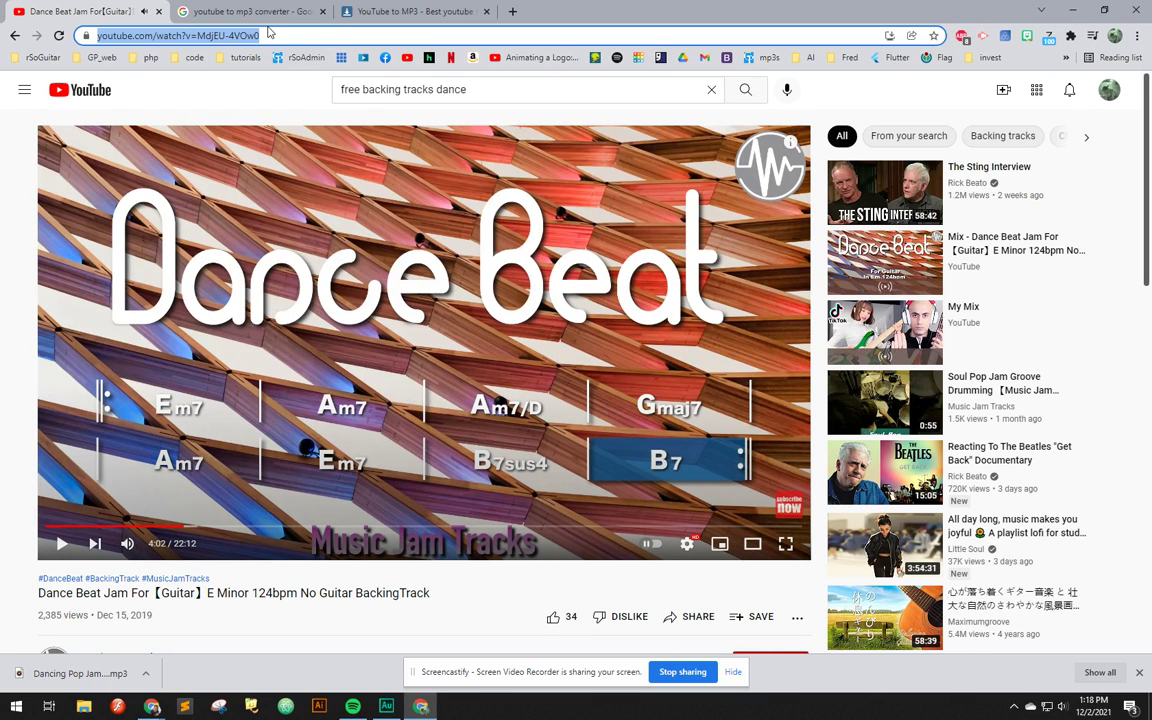
# - Convert the Dance Beat Jam URL to mp3 128kbps on 320ytmp3 and save it to Splicing 3 tracks
pyautogui.hotkey('ctrl', 'c')
pyautogui.click(400, 11)
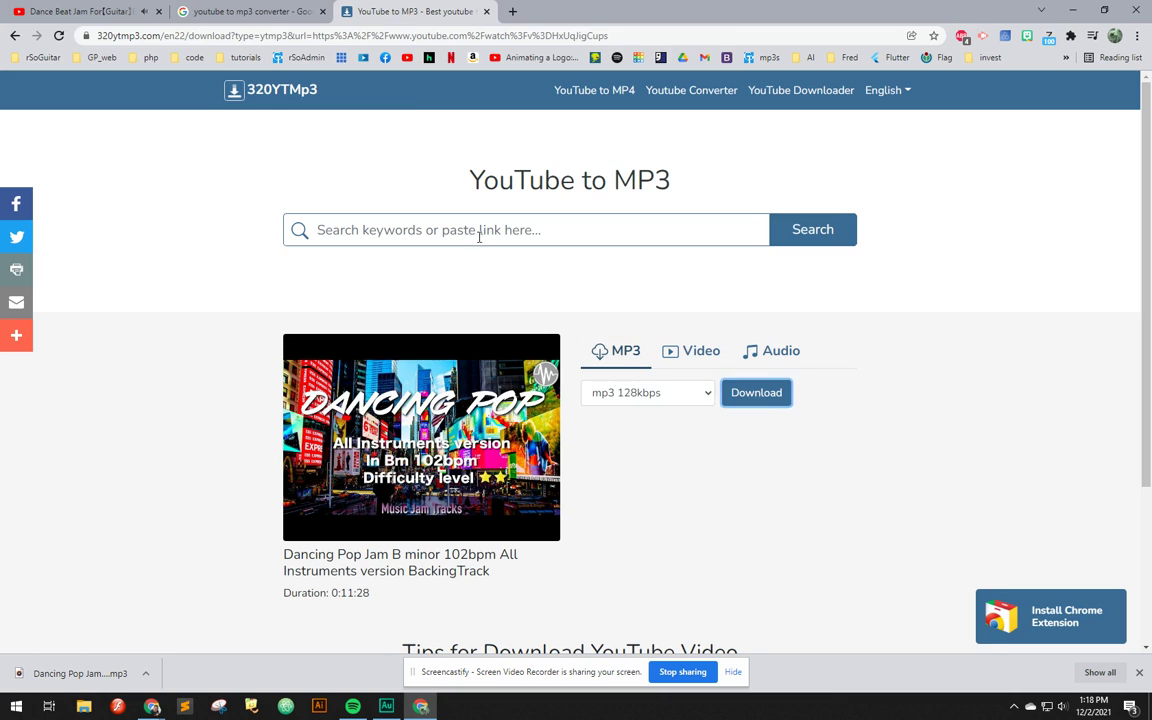
pyautogui.click(478, 232)
pyautogui.hotkey('ctrl', 'v')
pyautogui.click(813, 231)
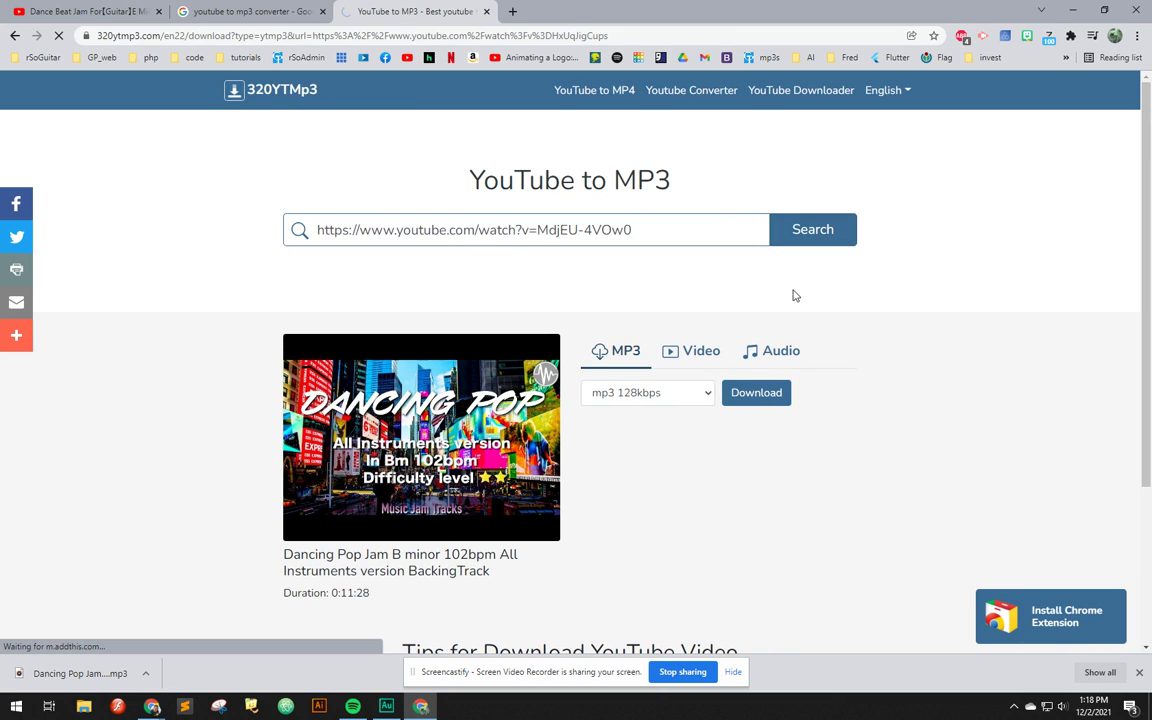
pyautogui.click(772, 392)
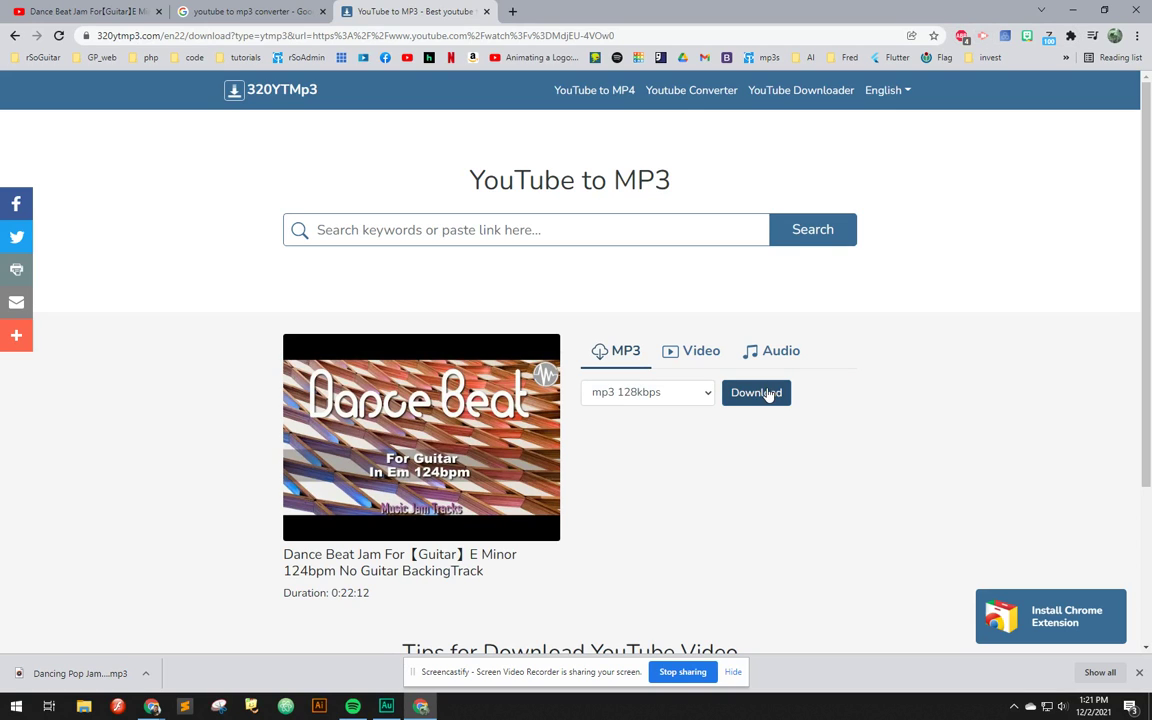
pyautogui.click(749, 400)
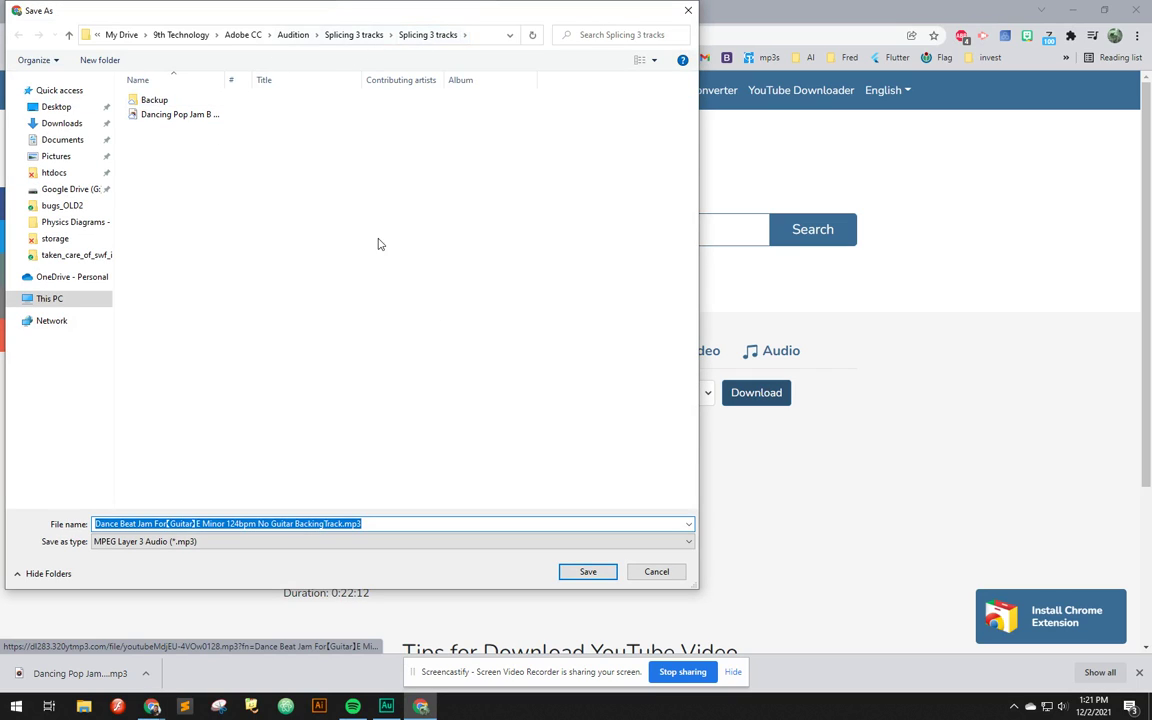
pyautogui.click(587, 572)
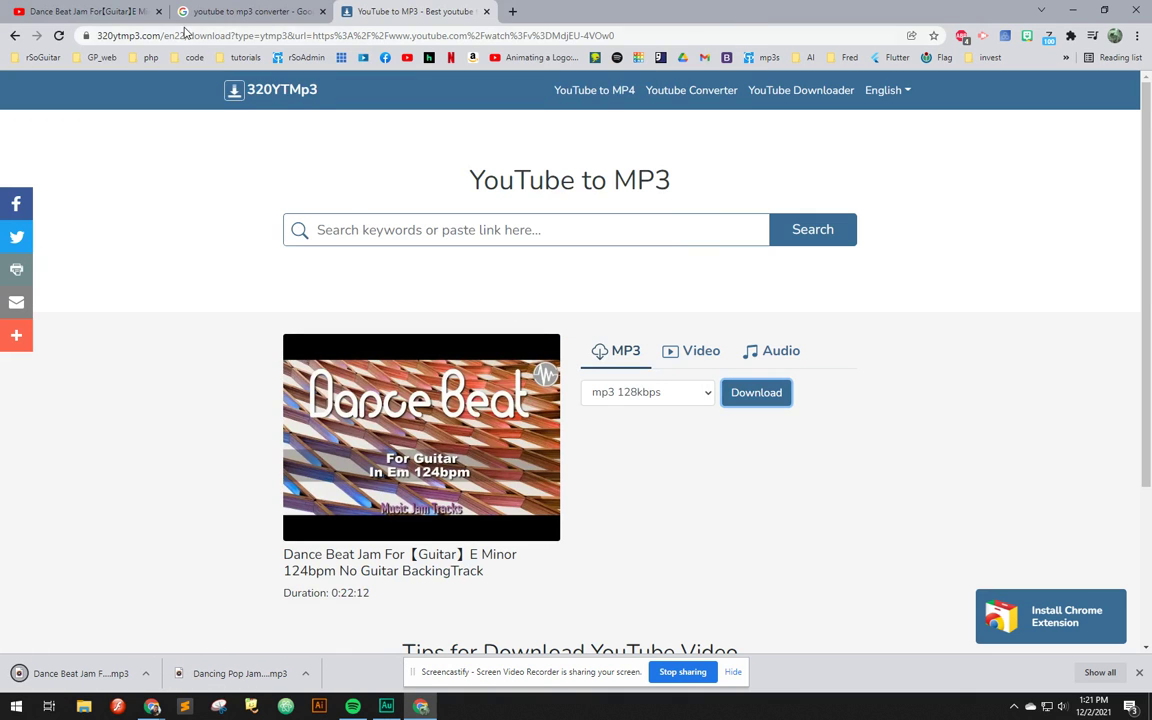
# - From the dance results, open the E Minor EDM / Trance / Techno backing track, pause it, and select its URL
pyautogui.click(103, 12)
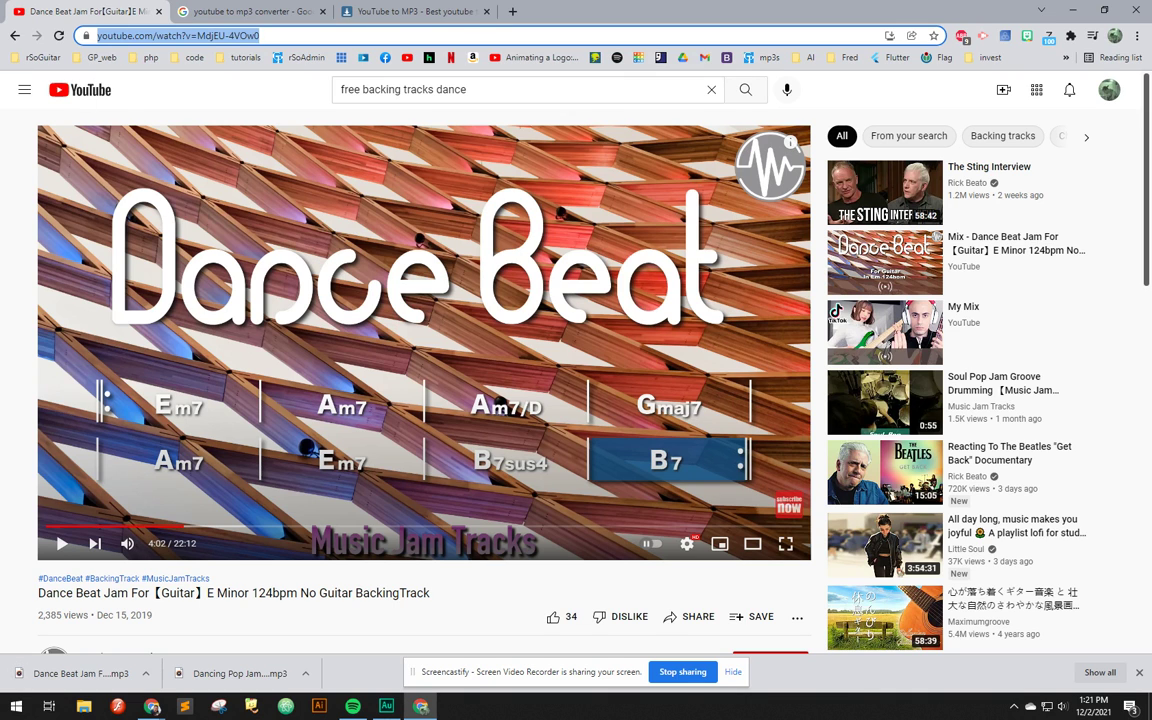
pyautogui.click(14, 35)
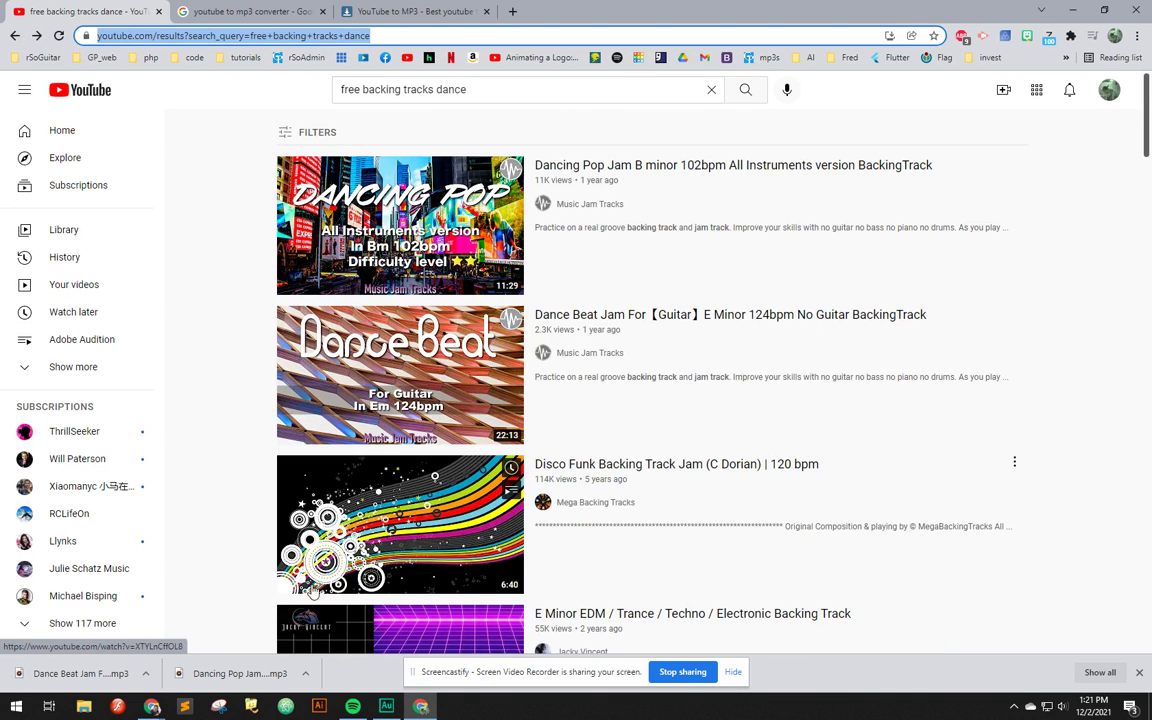
pyautogui.scroll(-2, 352, 636)
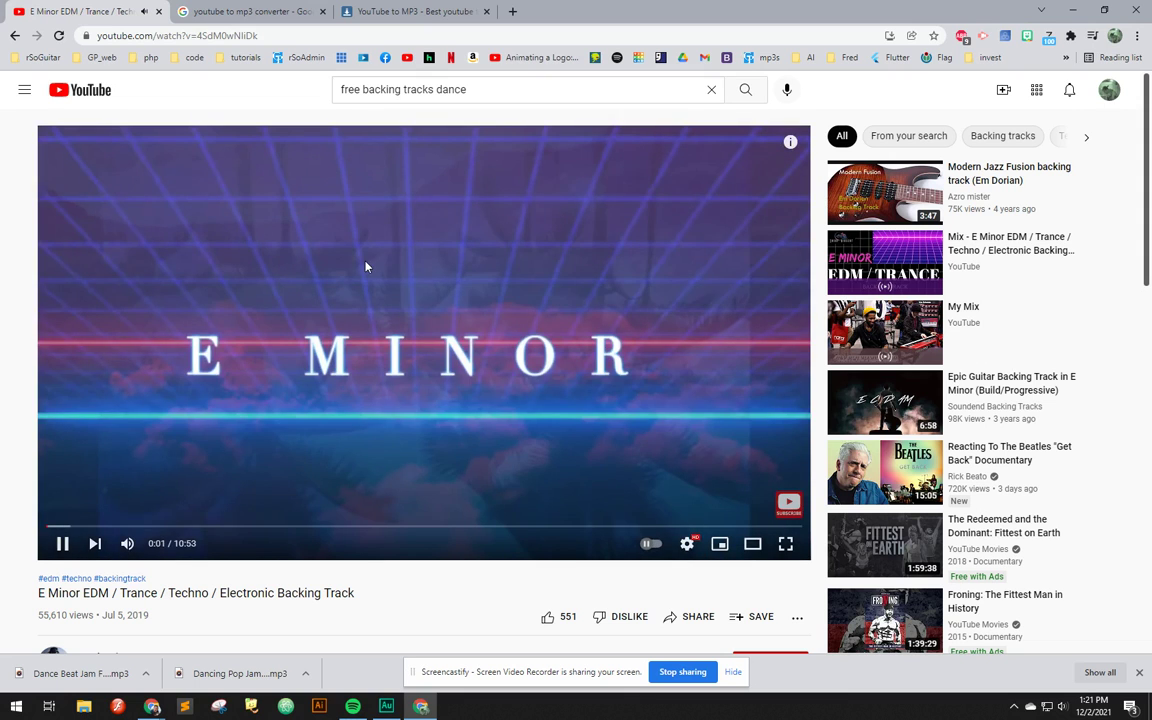
pyautogui.click(370, 295)
pyautogui.click(280, 33)
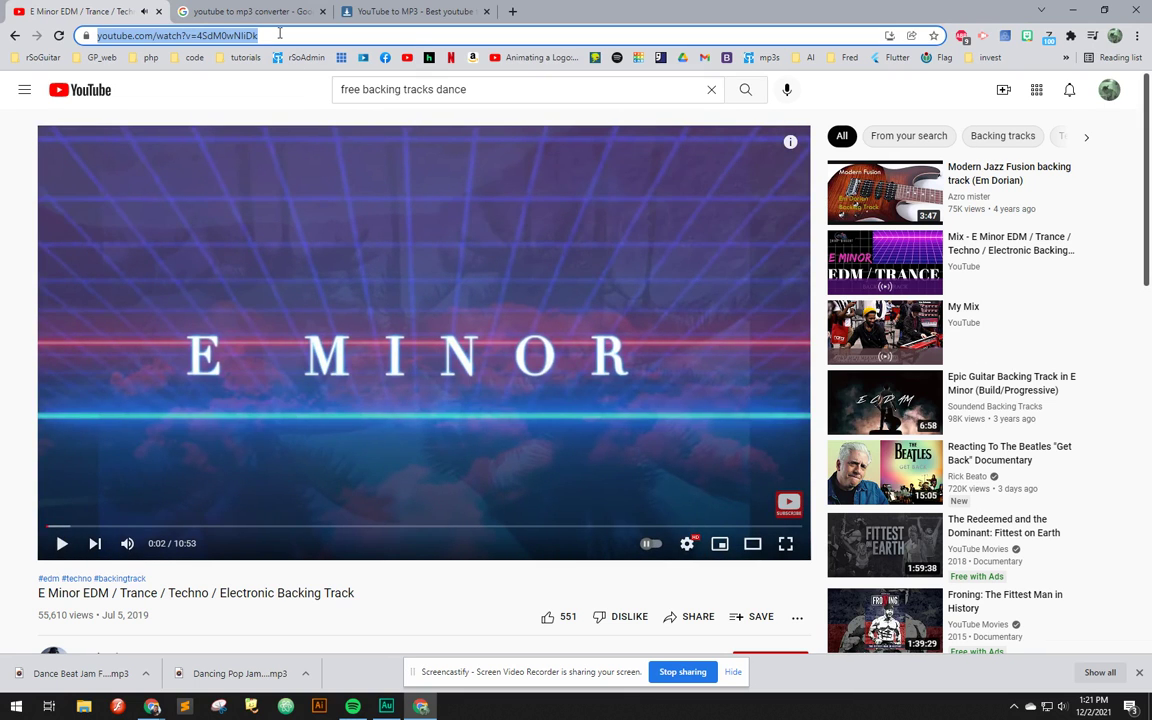
# - Paste the E Minor EDM link into 320ytmp3, start the MP3 conversion, and go back to the video
pyautogui.click(420, 16)
pyautogui.click(527, 228)
pyautogui.hotkey('ctrl', 'v')
pyautogui.press('Return')
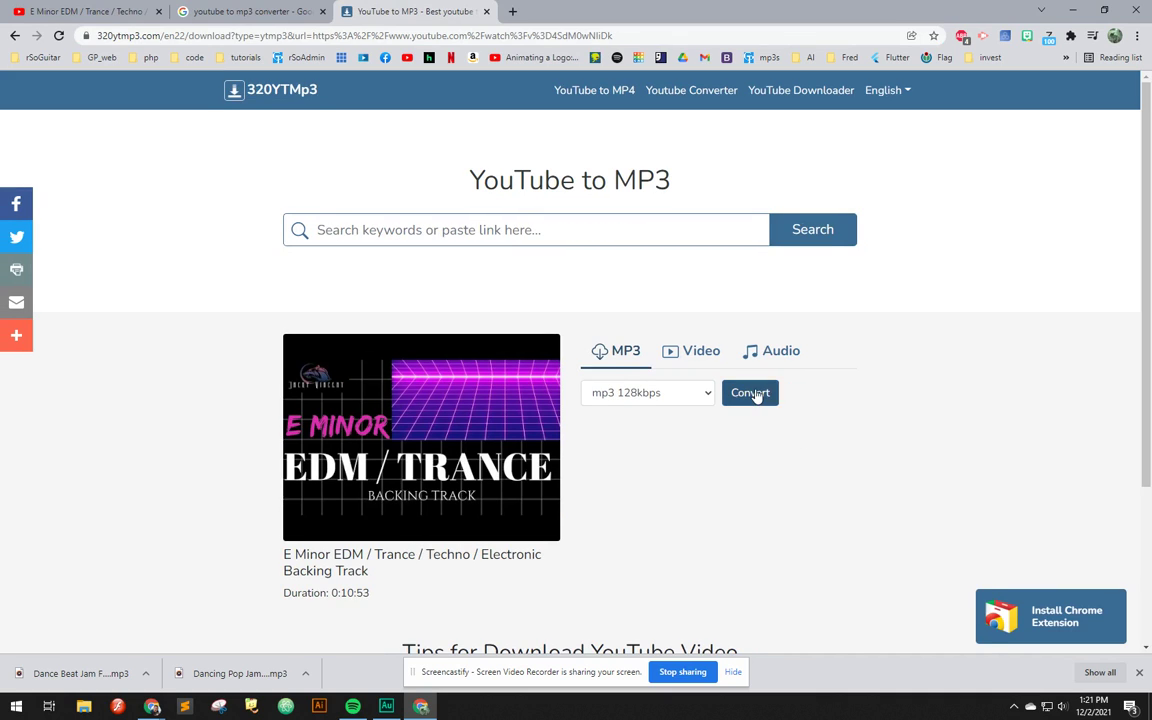
pyautogui.click(756, 393)
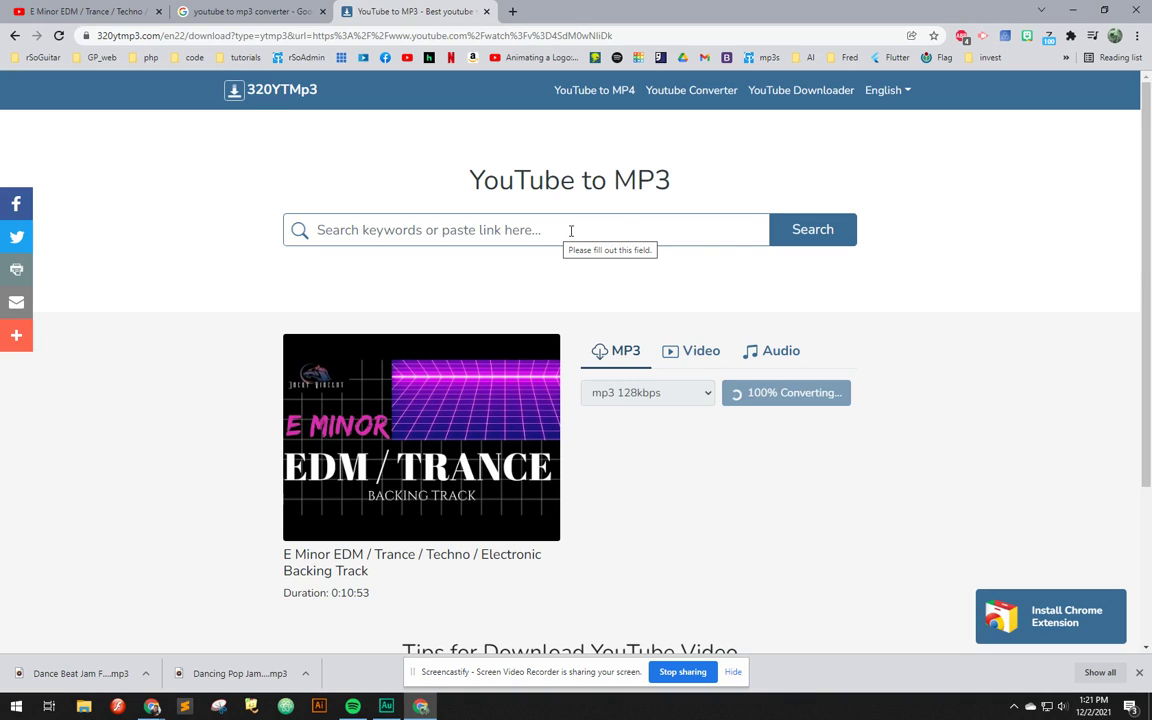
pyautogui.click(102, 13)
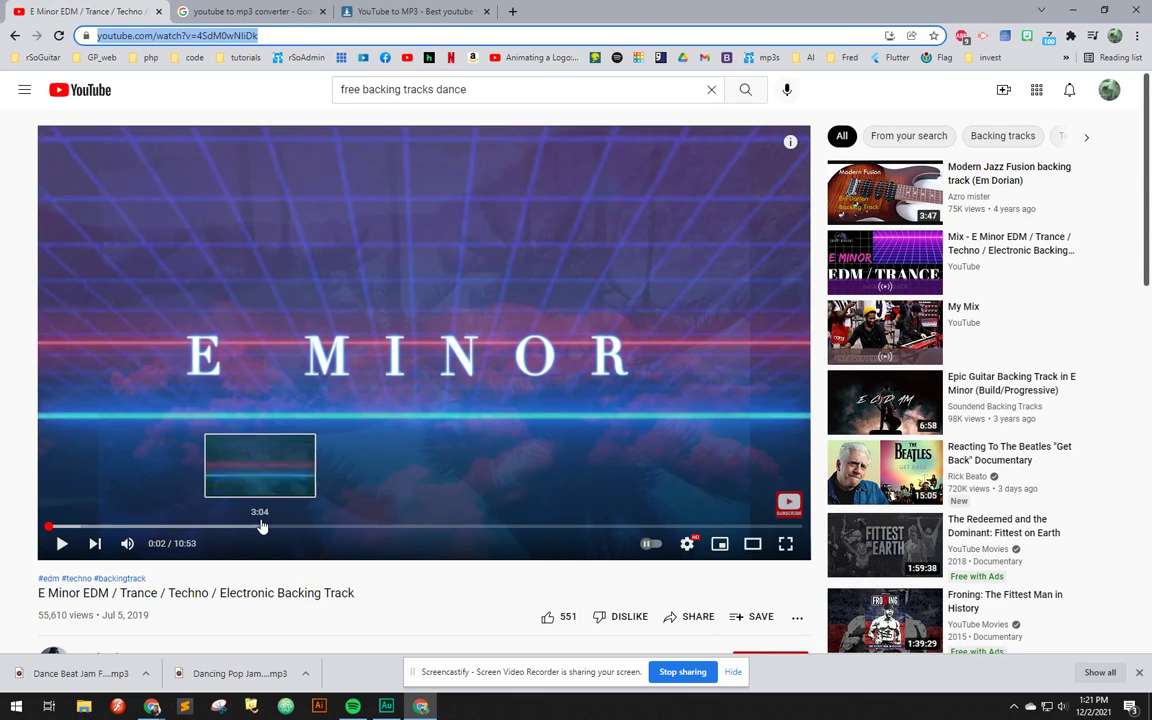
# - Seek the E Minor EDM video to 8:42 and copy its URL at that time
pyautogui.click(347, 530)
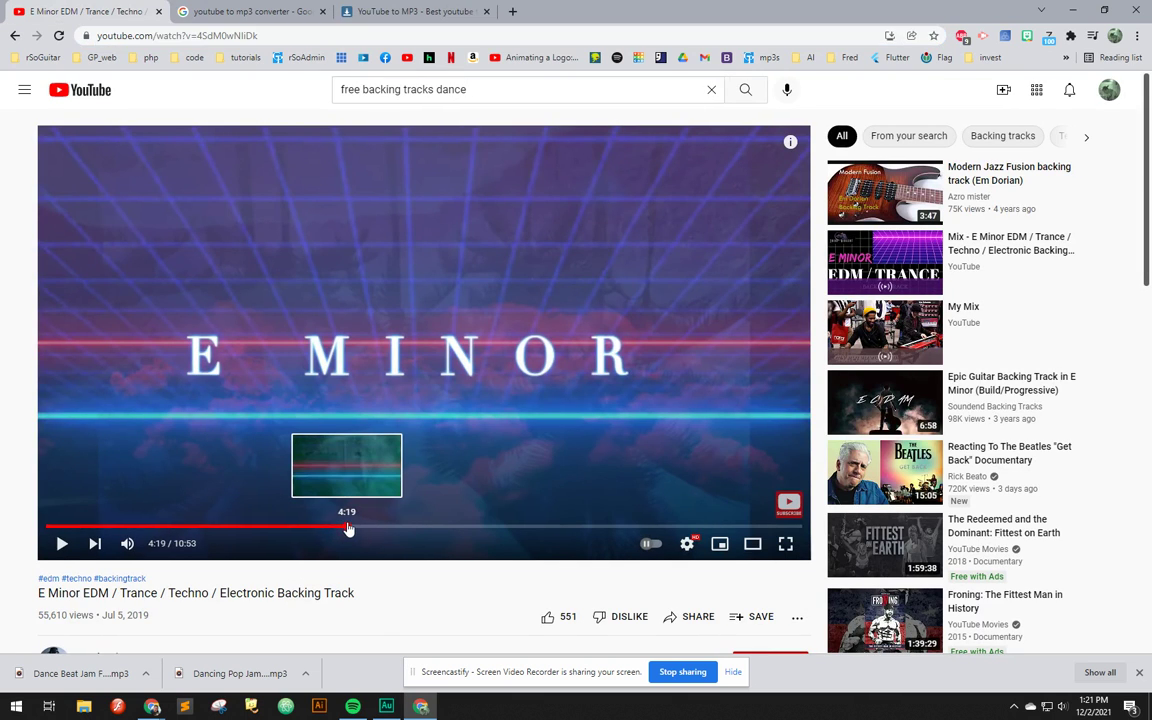
pyautogui.click(465, 530)
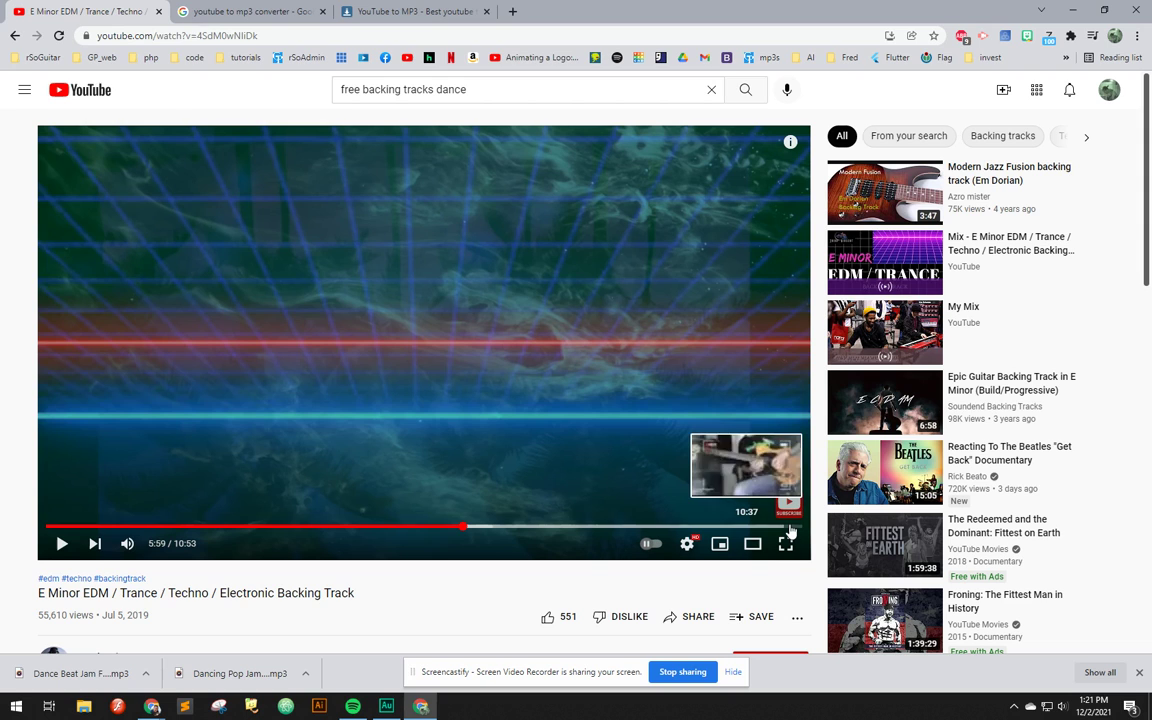
pyautogui.click(651, 527)
pyautogui.rightClick(639, 318)
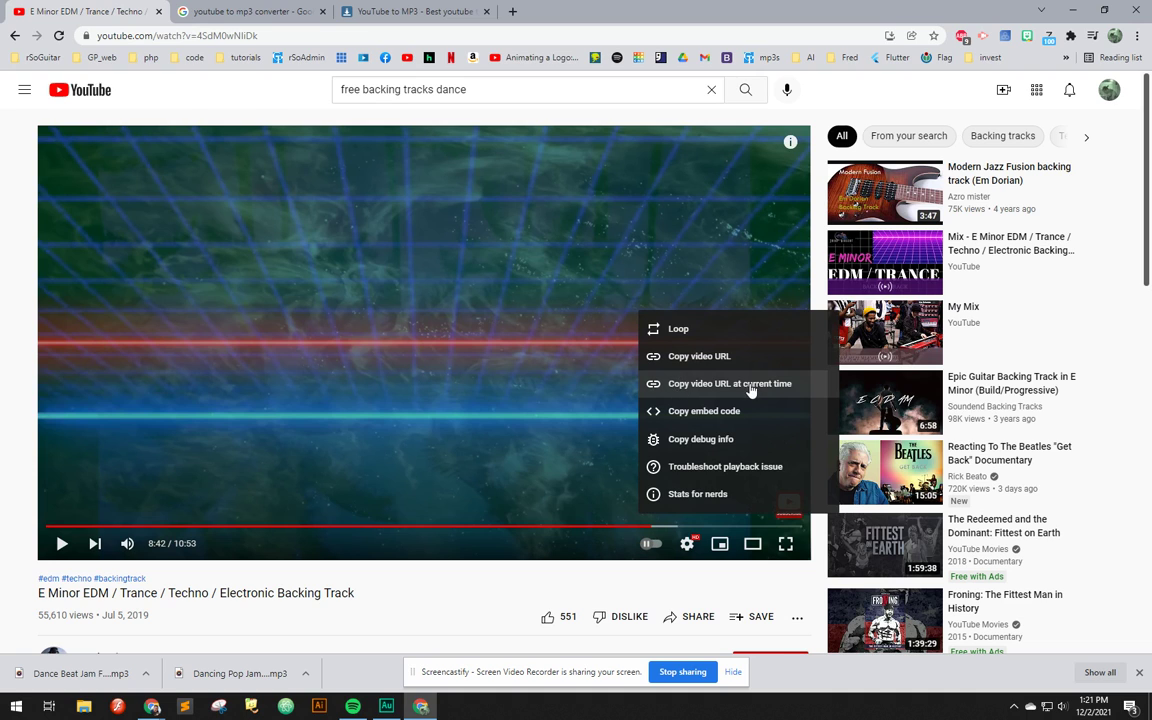
pyautogui.click(684, 386)
# - Paste the 8:42 E Minor EDM link into 320YTMp3 and submit it
pyautogui.click(405, 11)
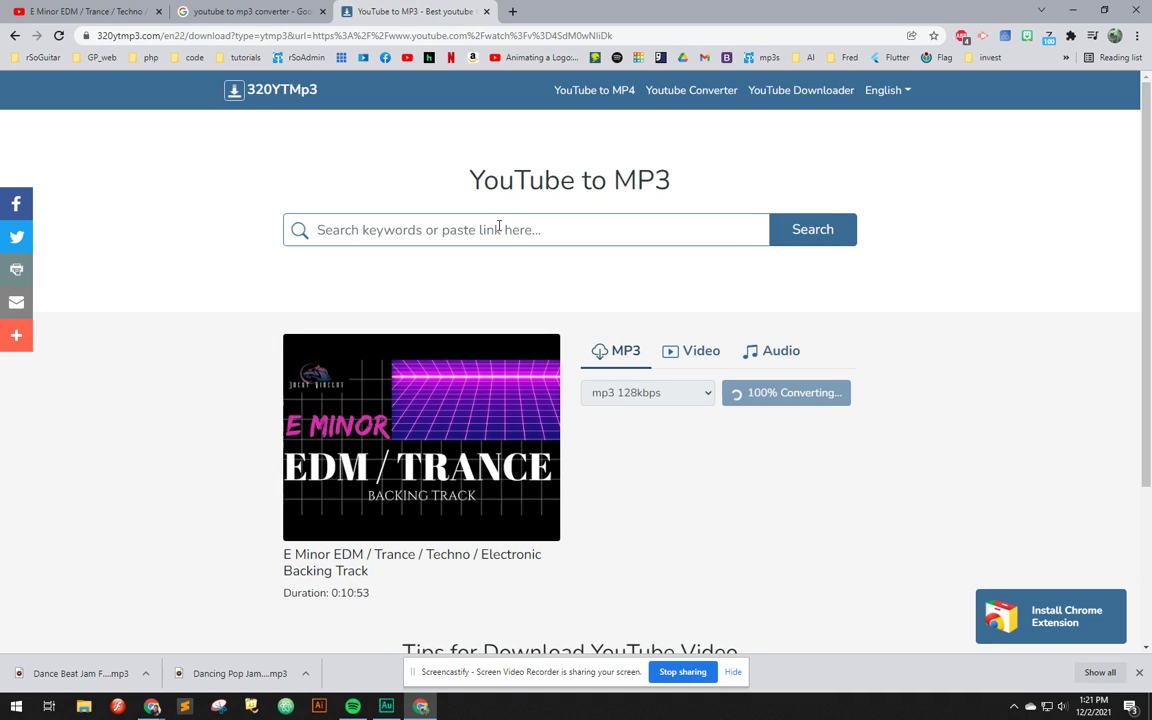
pyautogui.click(498, 227)
pyautogui.hotkey('ctrl', 'v')
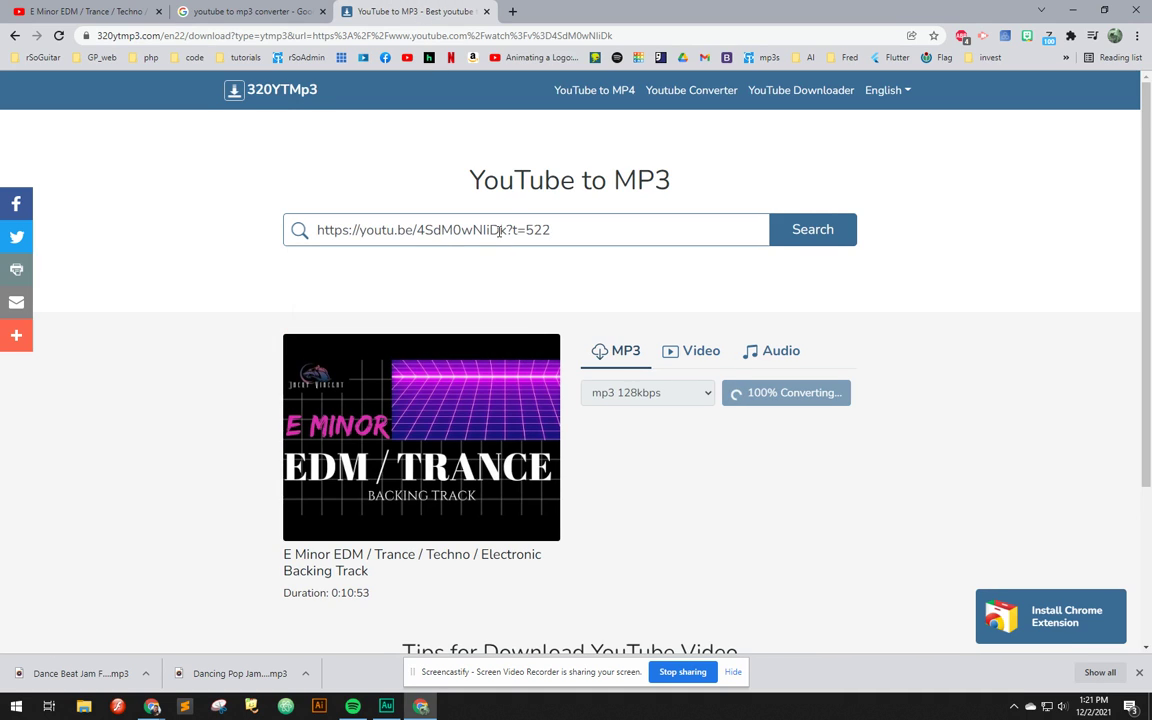
pyautogui.moveTo(540, 230); pyautogui.dragTo(556, 230)
pyautogui.click(790, 233)
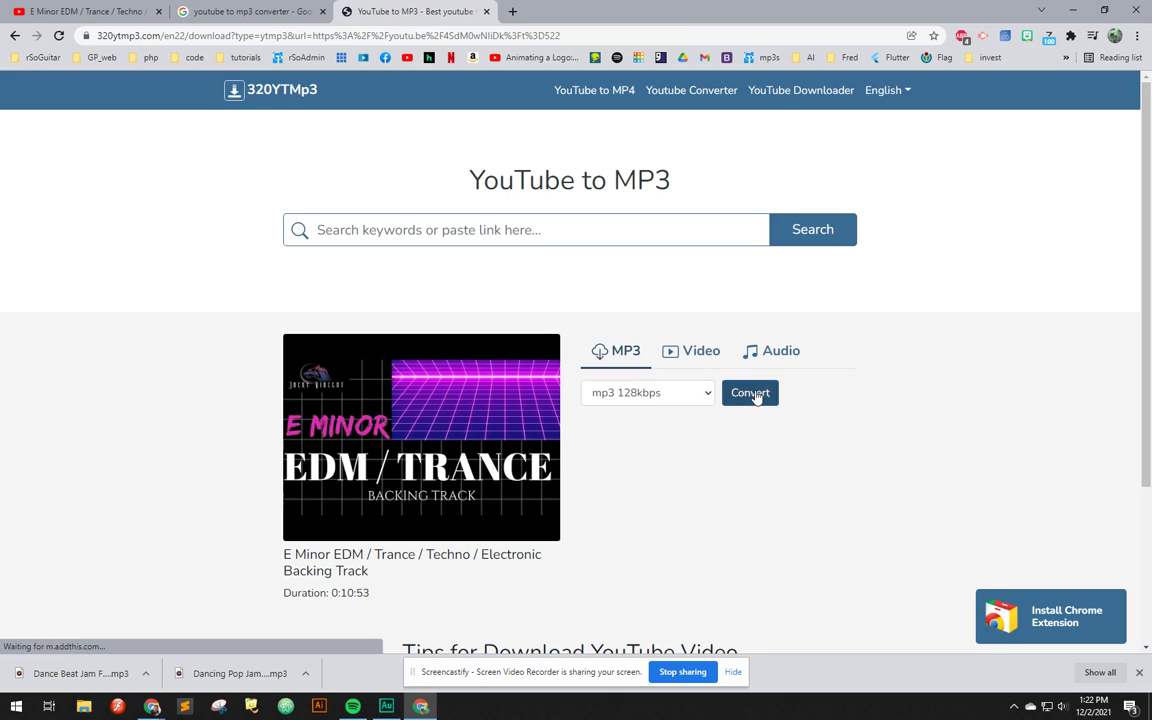
# - Convert the track to MP3 and save it into the Splicing 3 tracks folder
pyautogui.click(756, 396)
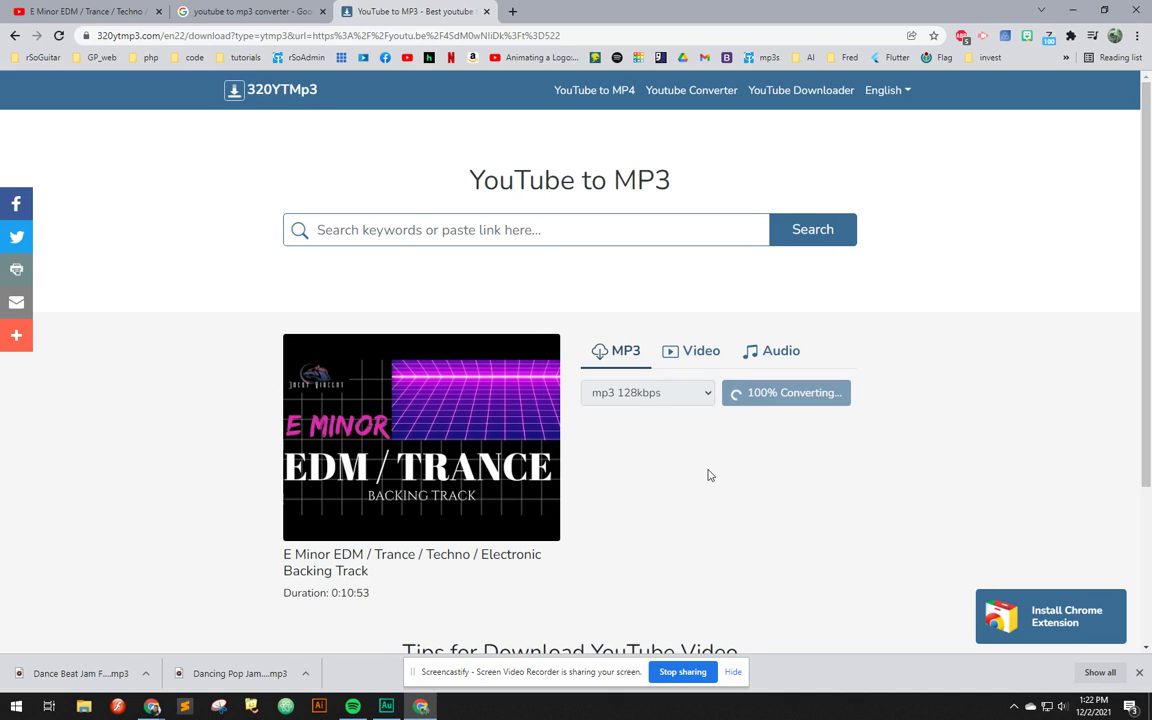
pyautogui.click(748, 396)
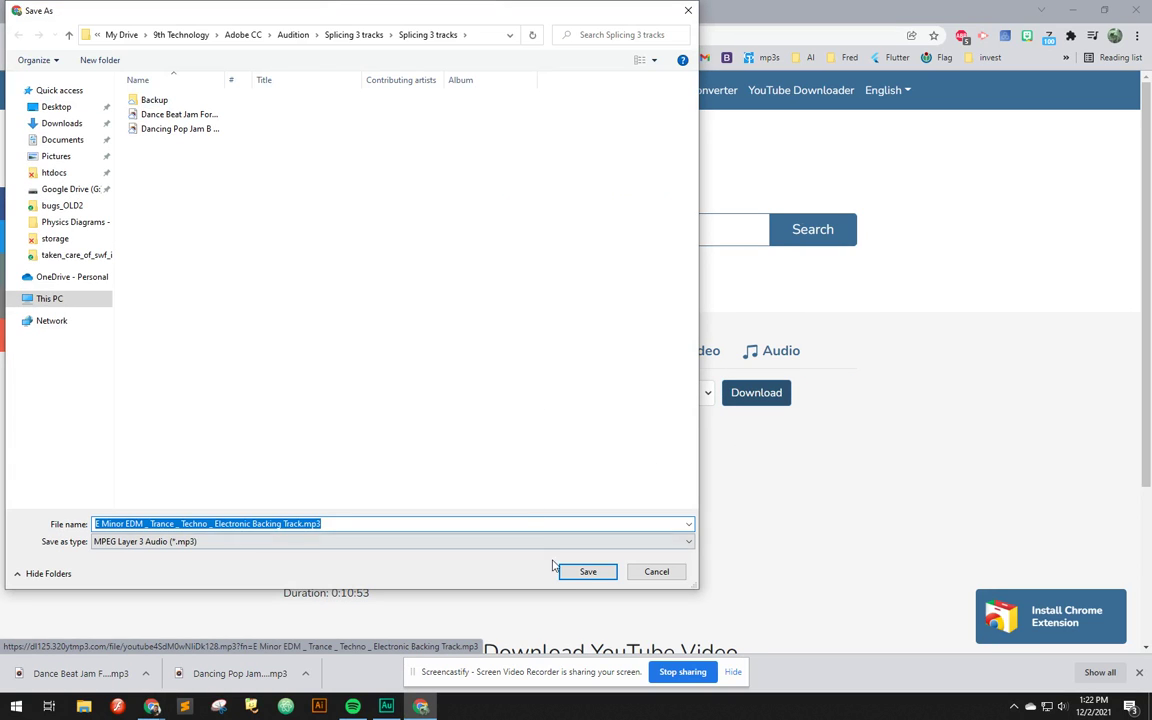
pyautogui.click(579, 571)
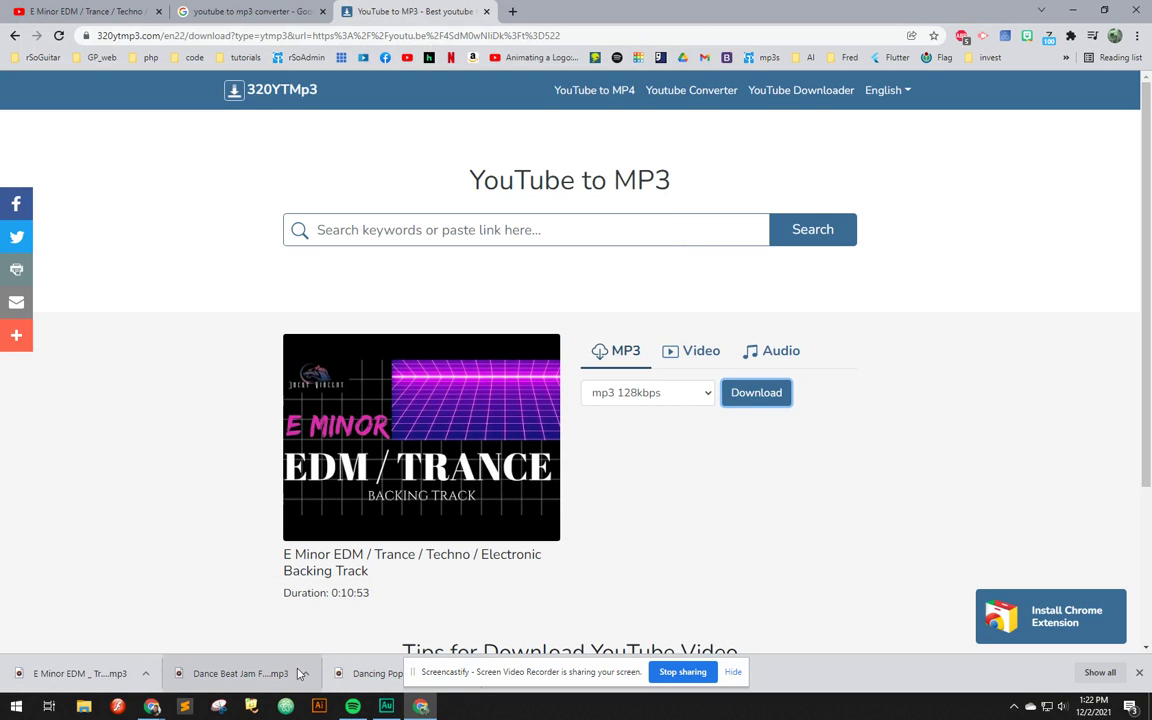
# - Drop the Dancing Pop, Dance Beat Jam and E Minor EDM MP3s onto Tracks 1, 2 and 3
pyautogui.click(386, 707)
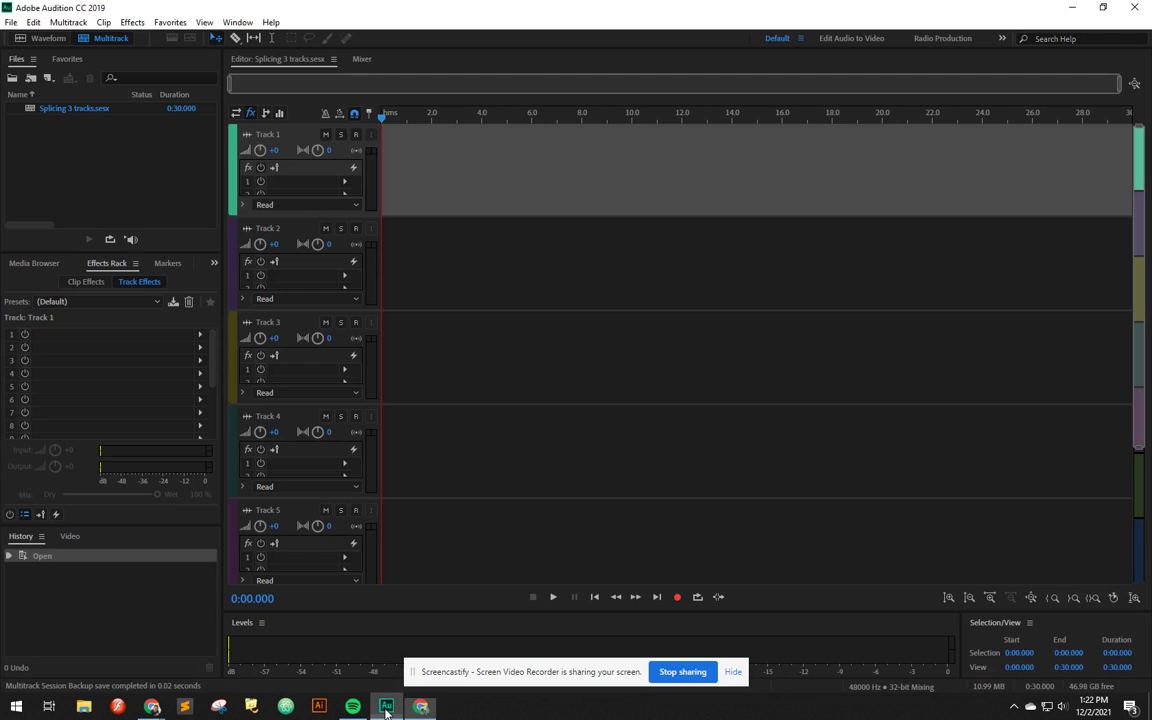
pyautogui.click(420, 707)
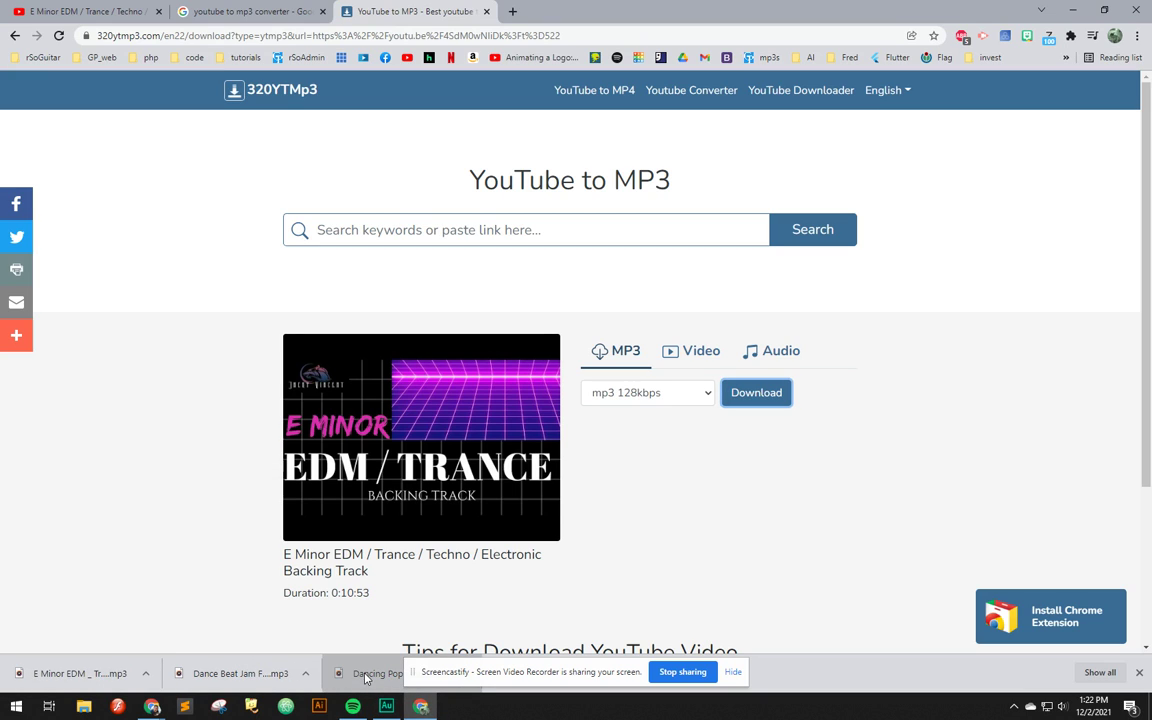
pyautogui.moveTo(370, 684); pyautogui.dragTo(420, 160)
pyautogui.click(420, 706)
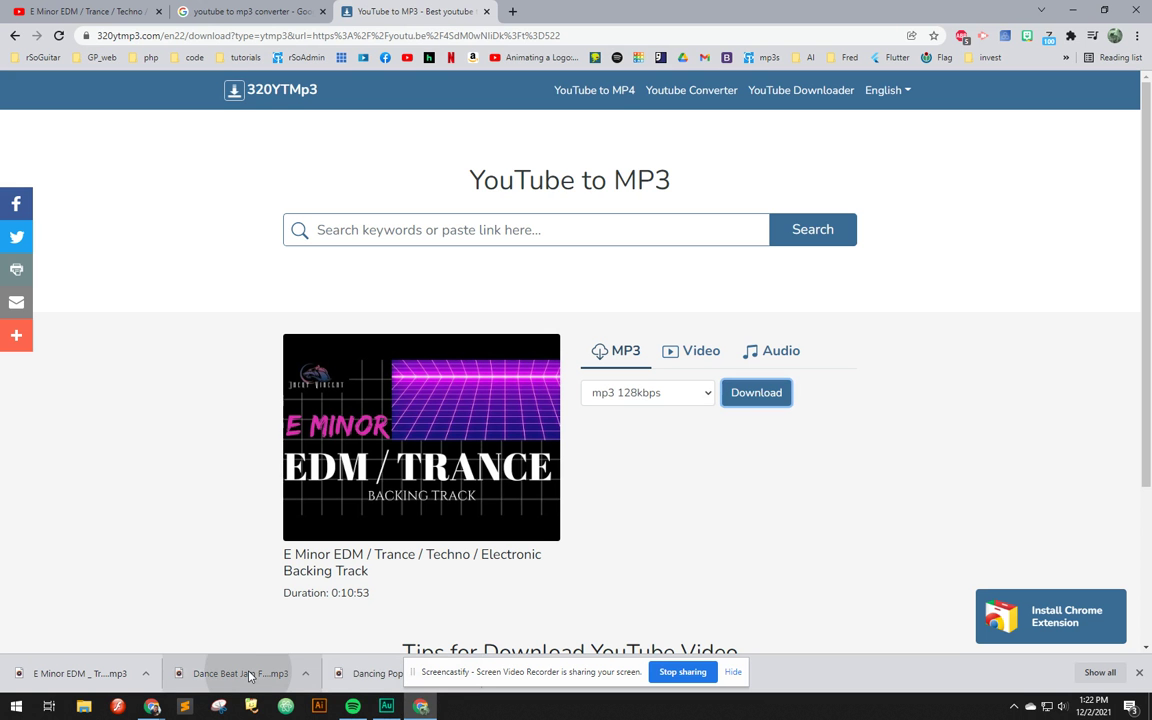
pyautogui.moveTo(245, 673); pyautogui.dragTo(390, 262)
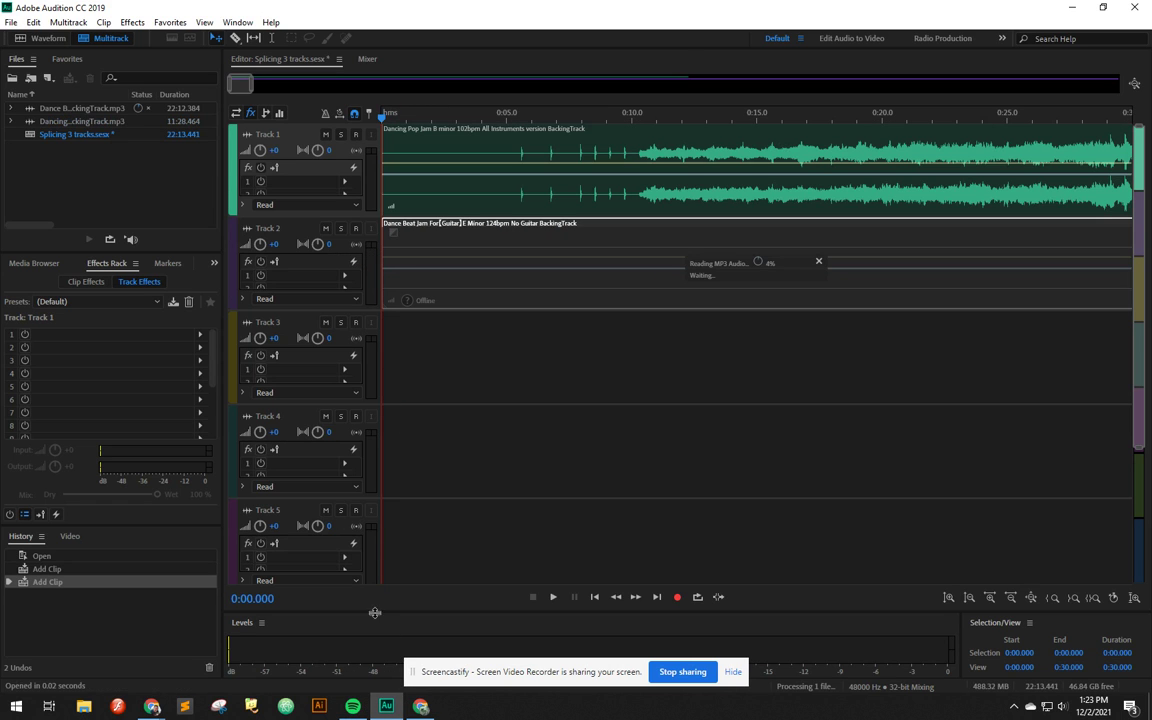
pyautogui.click(420, 706)
pyautogui.moveTo(90, 672); pyautogui.dragTo(386, 347)
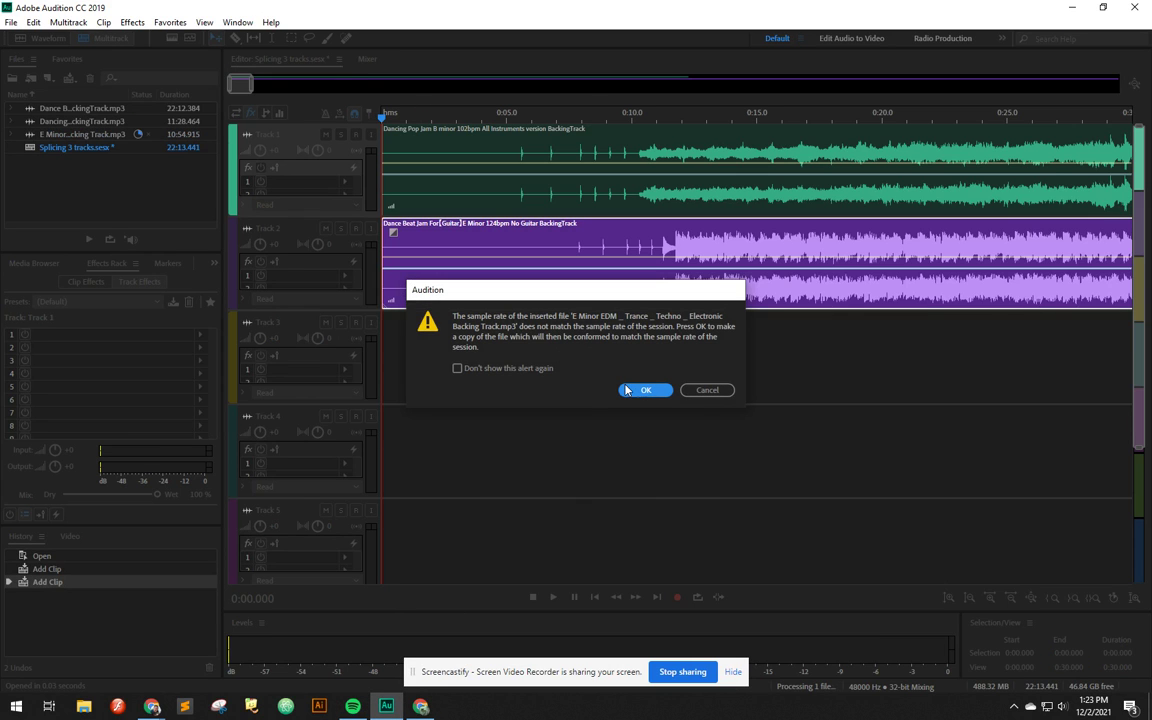
# - Accept resampling the E Minor EDM file to 48000 Hz, then zoom out to the full session
pyautogui.click(640, 391)
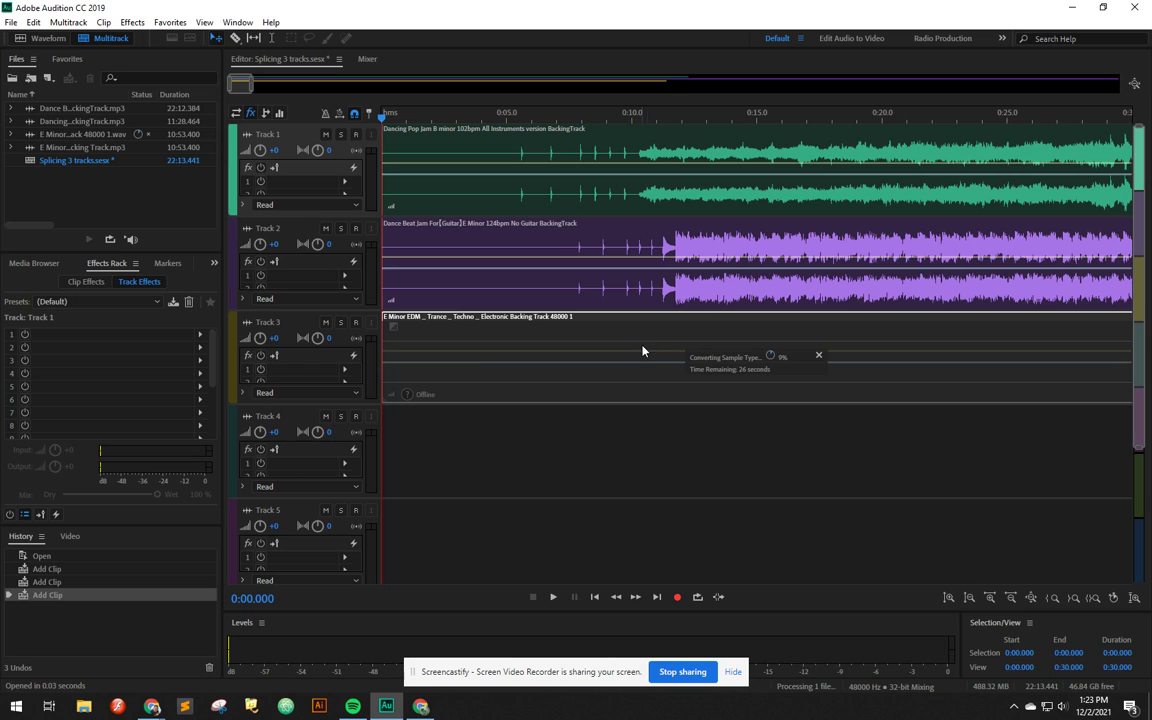
pyautogui.scroll(-5, 616, 257)
pyautogui.scroll(-2, 1078, 243)
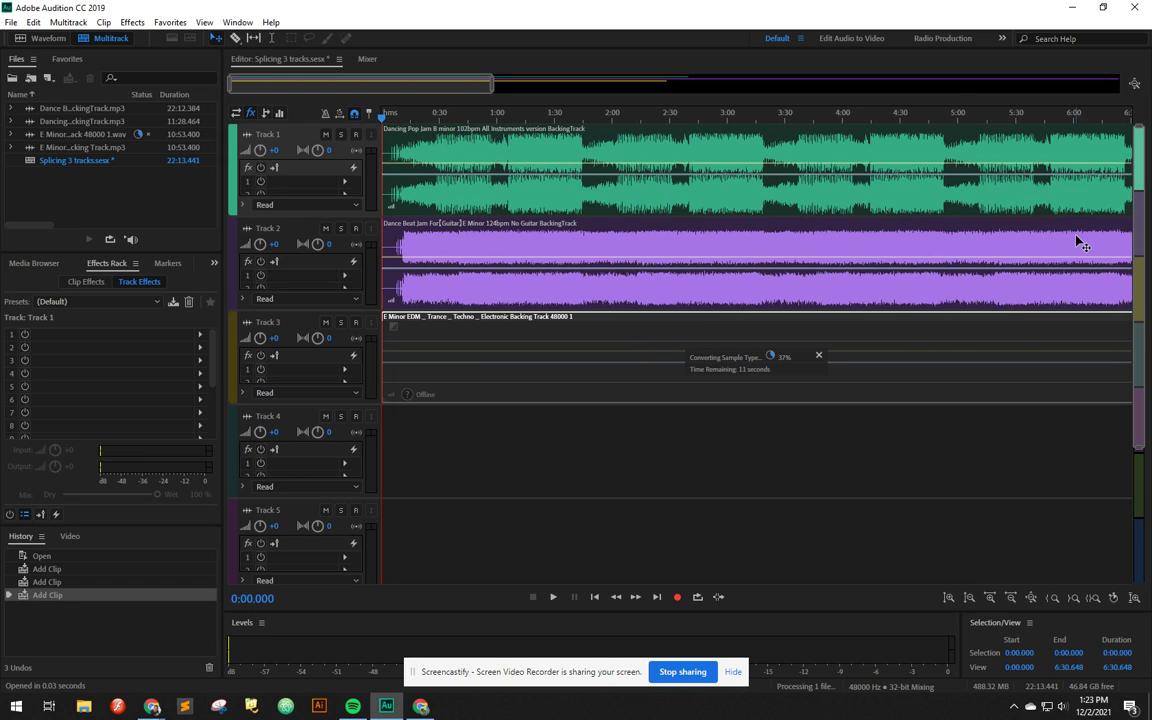
pyautogui.click(1031, 598)
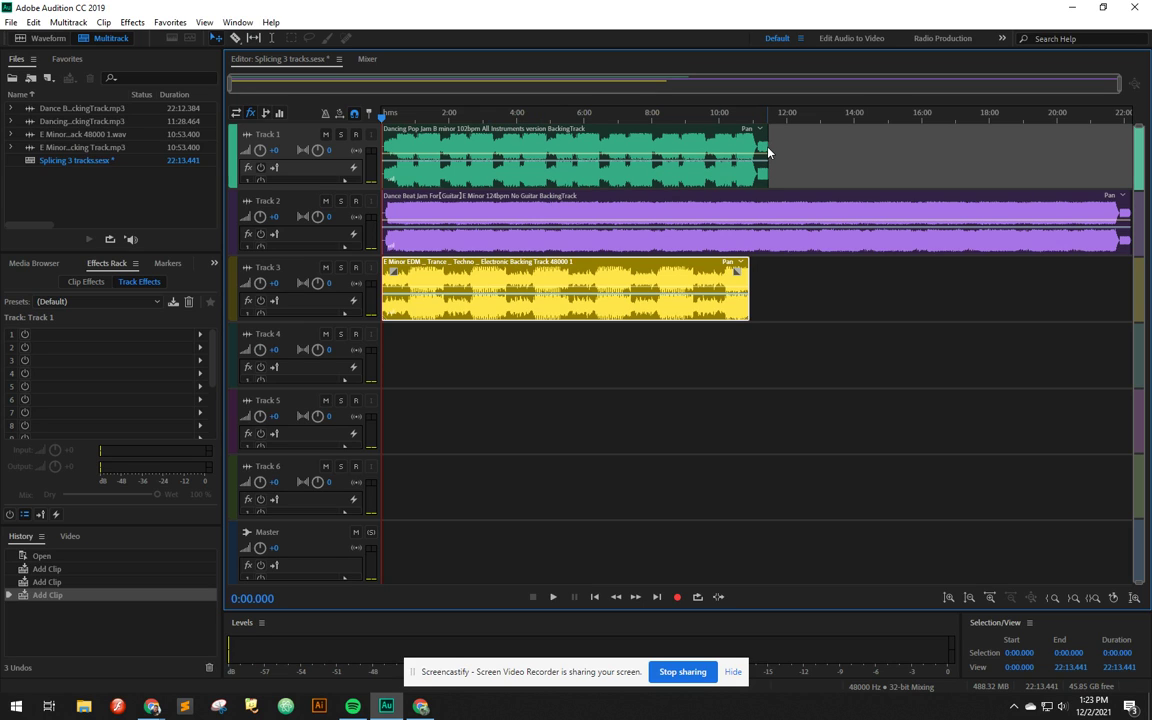
# - Save, shorten the Dancing Pop clip's end, and slide Track 2's clip to about 1:35, trimming its end
pyautogui.hotkey('ctrl', 's')
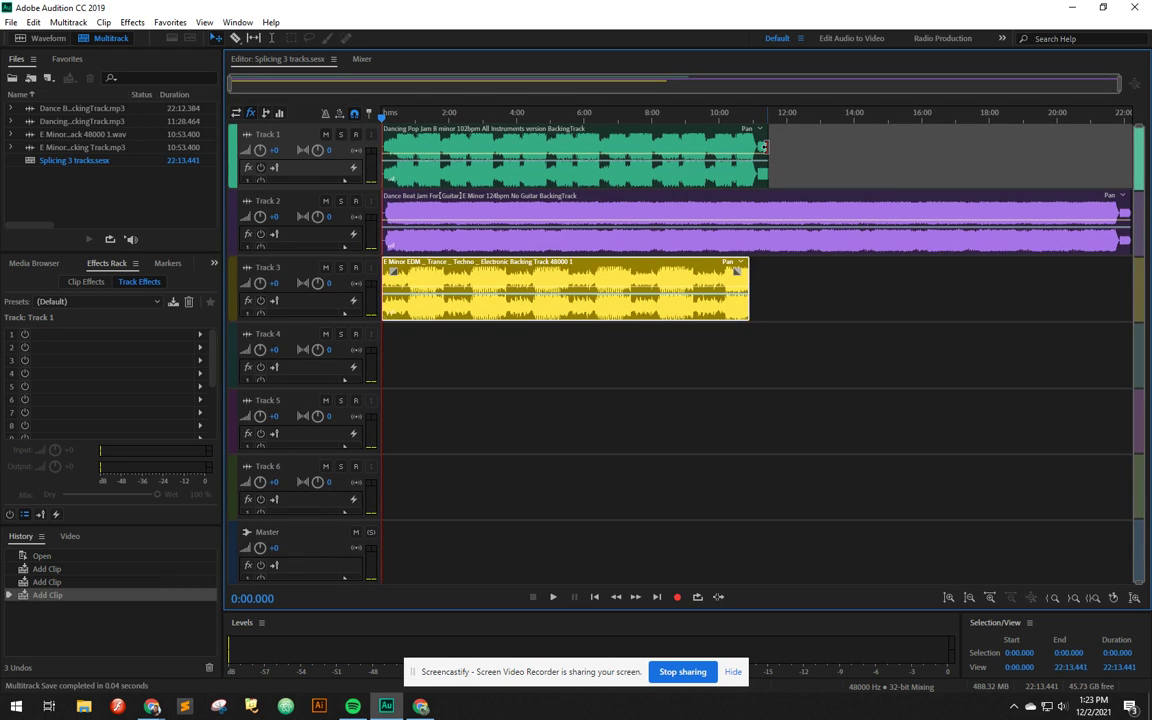
pyautogui.moveTo(763, 146); pyautogui.dragTo(447, 155)
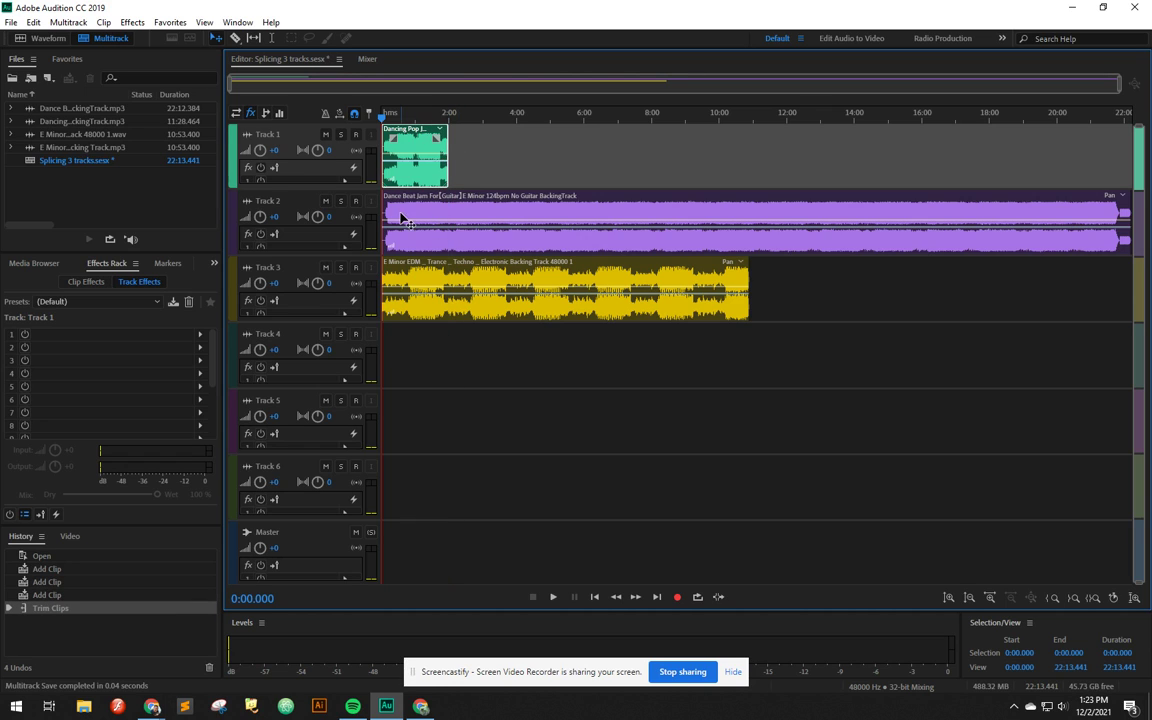
pyautogui.moveTo(398, 214); pyautogui.dragTo(452, 211)
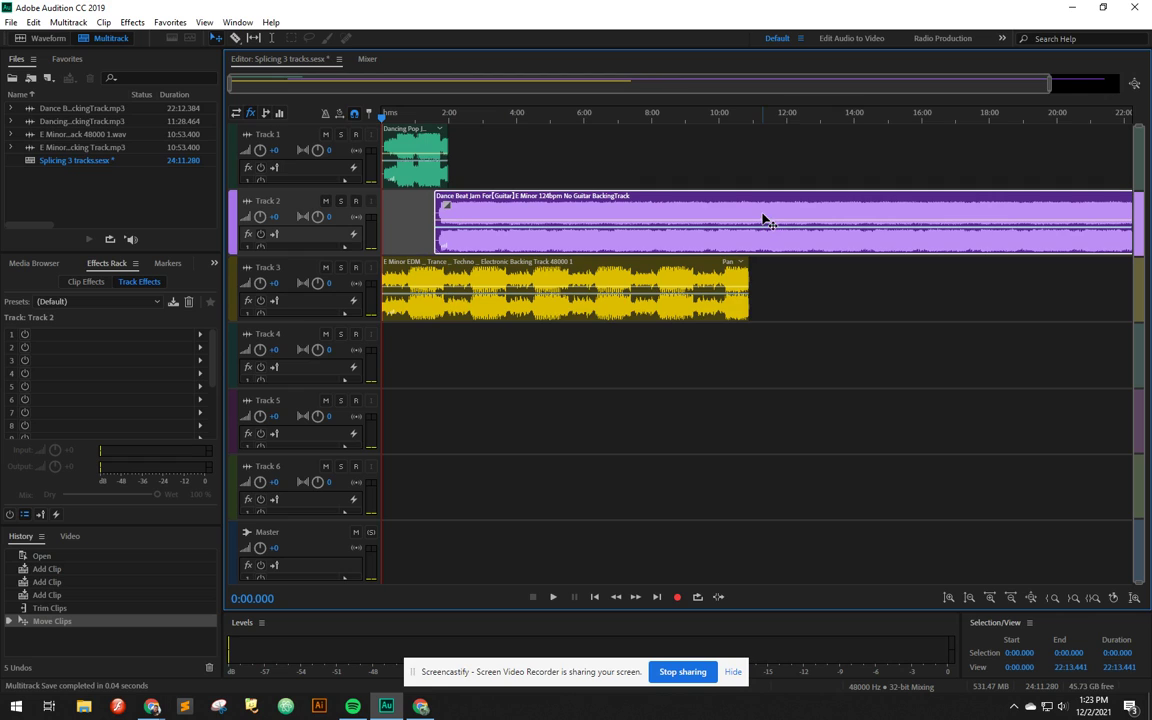
pyautogui.scroll(-1, 770, 222)
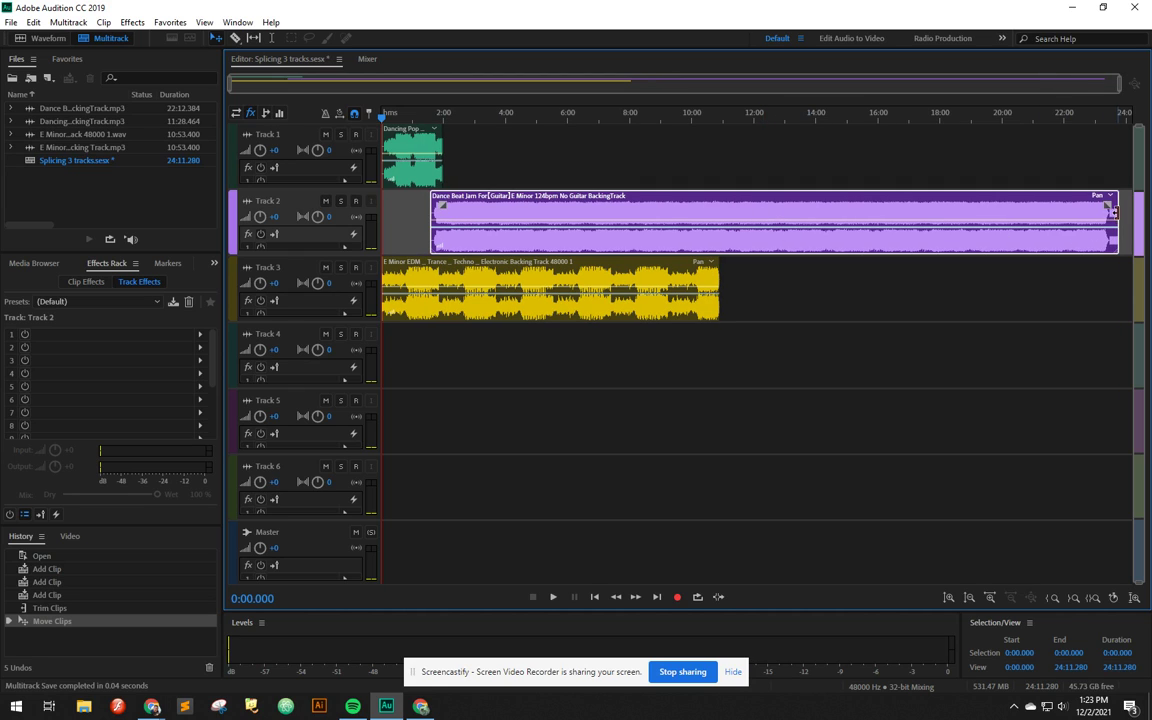
pyautogui.moveTo(1112, 210); pyautogui.dragTo(488, 216)
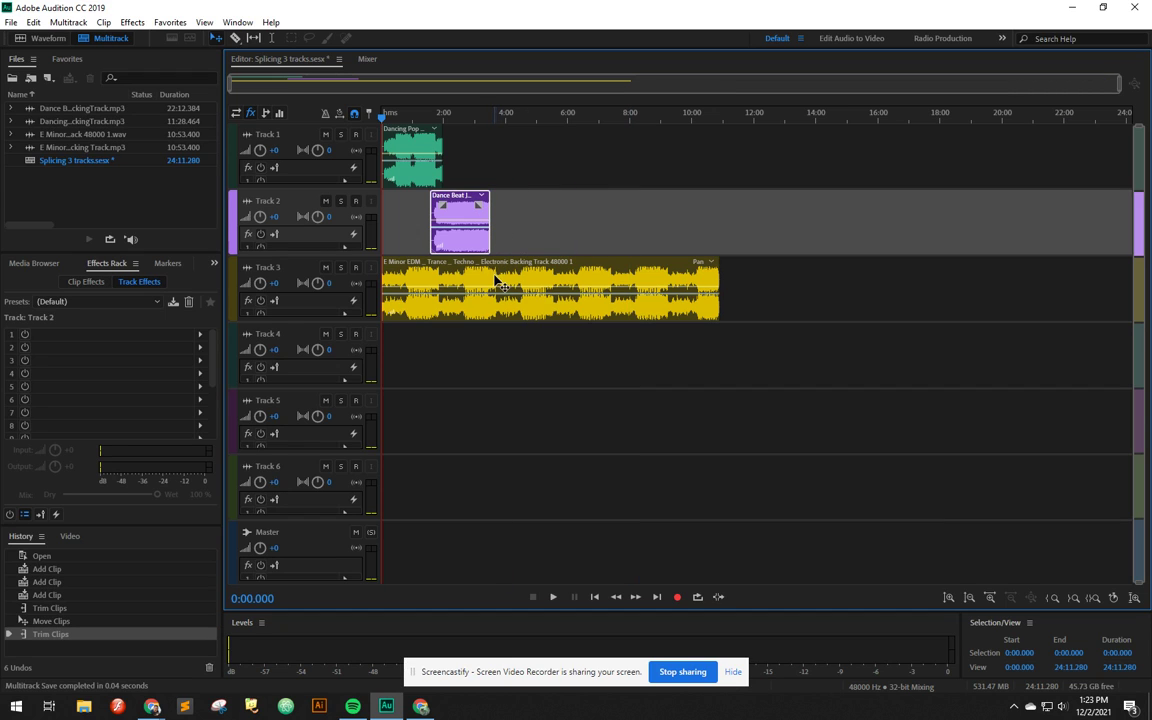
# - Move the Track 3 clip after Track 2's, trim it short, and set the playhead to 1:23
pyautogui.moveTo(490, 287); pyautogui.dragTo(580, 273)
pyautogui.moveTo(811, 280); pyautogui.dragTo(535, 281)
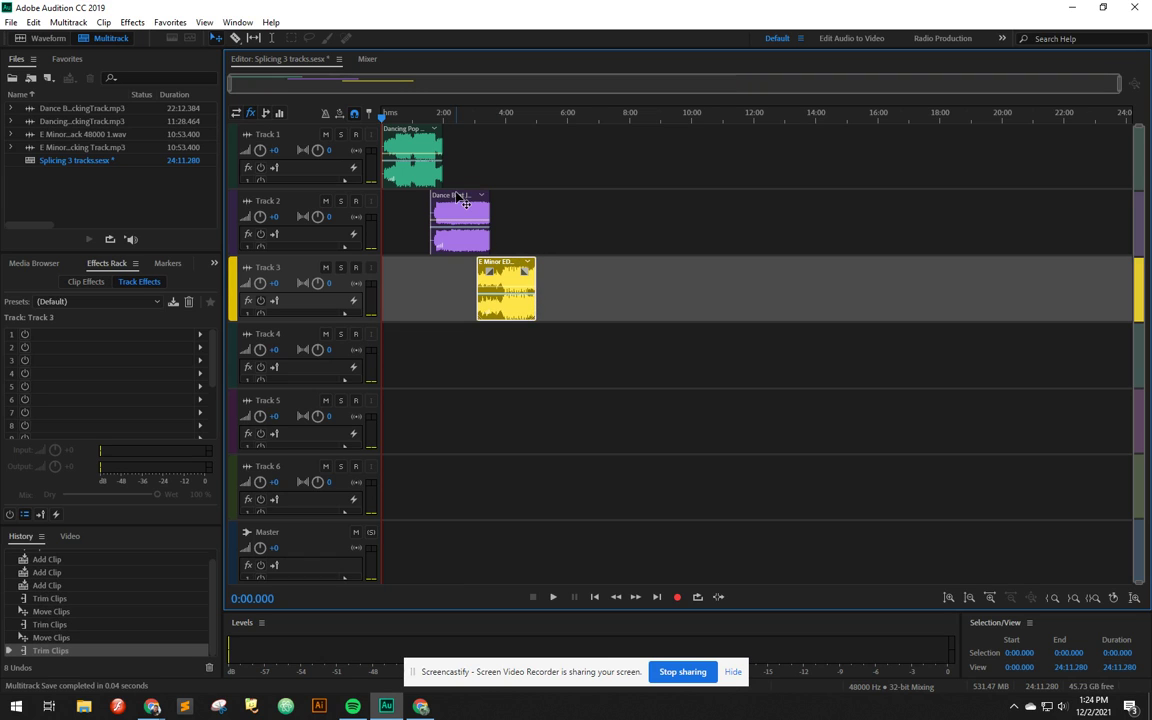
pyautogui.click(425, 116)
# - Play from 1:23.498 while trying Yeti, High Definition and USB Sound Device outputs, ending on USB
pyautogui.press('space')
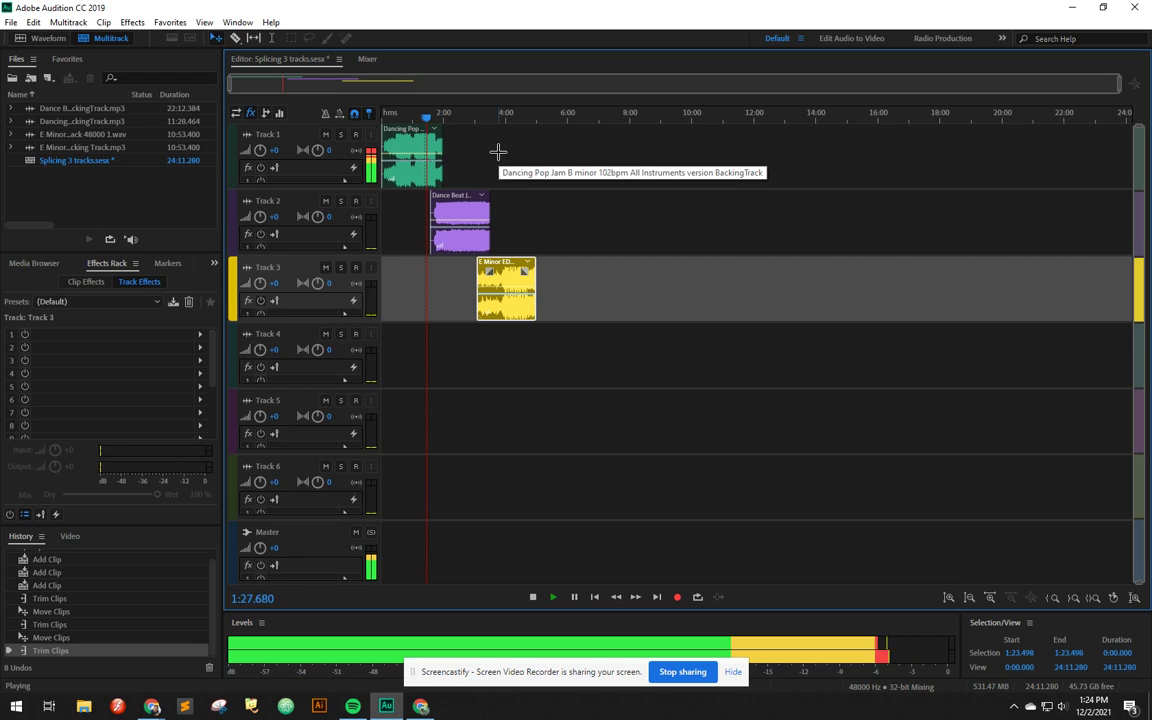
pyautogui.click(1066, 708)
pyautogui.click(1050, 645)
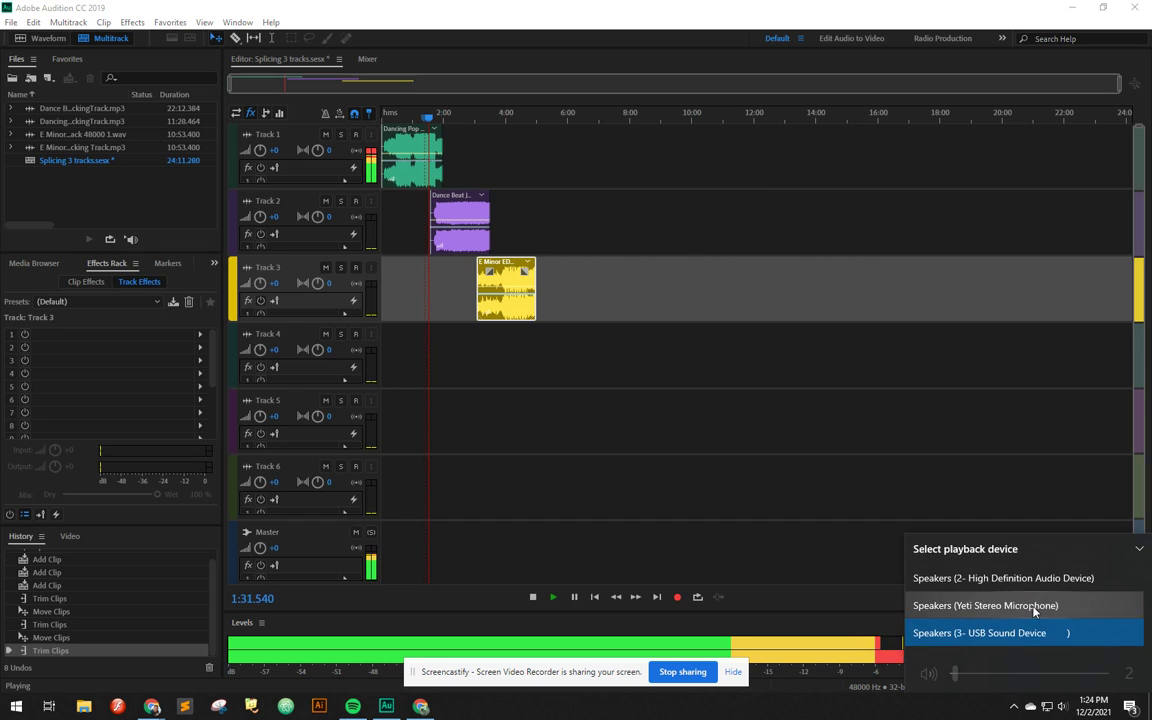
pyautogui.click(1030, 606)
pyautogui.click(1040, 640)
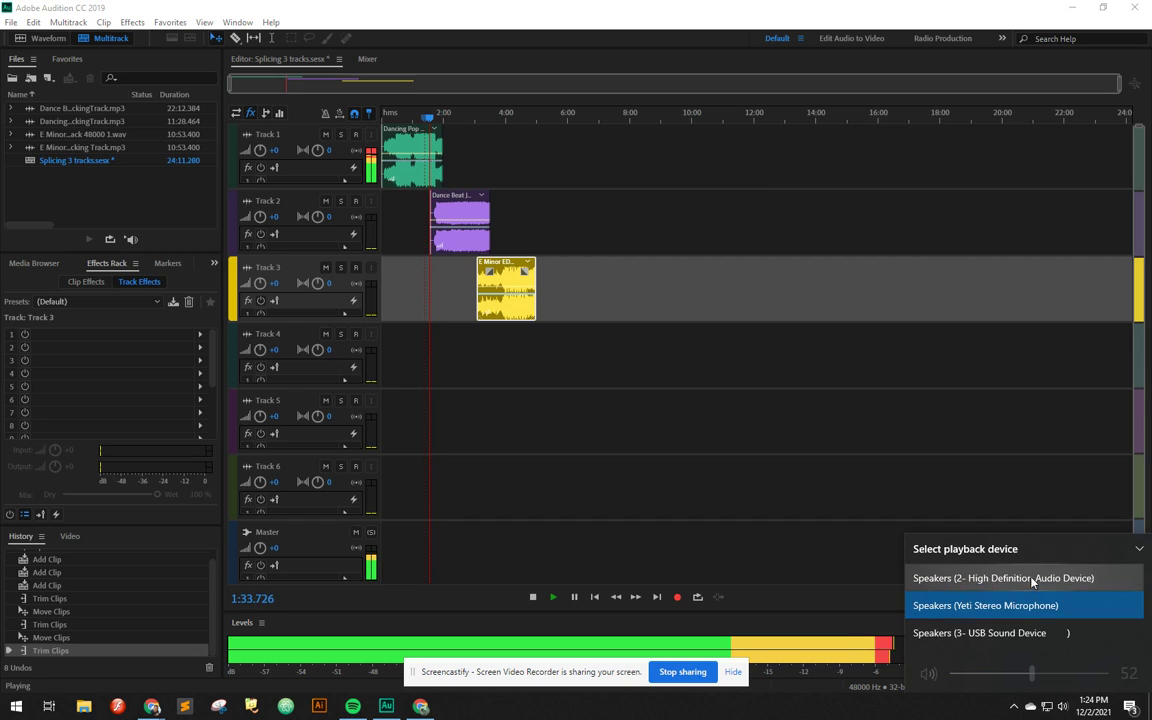
pyautogui.click(1029, 579)
pyautogui.click(1035, 632)
pyautogui.click(1034, 630)
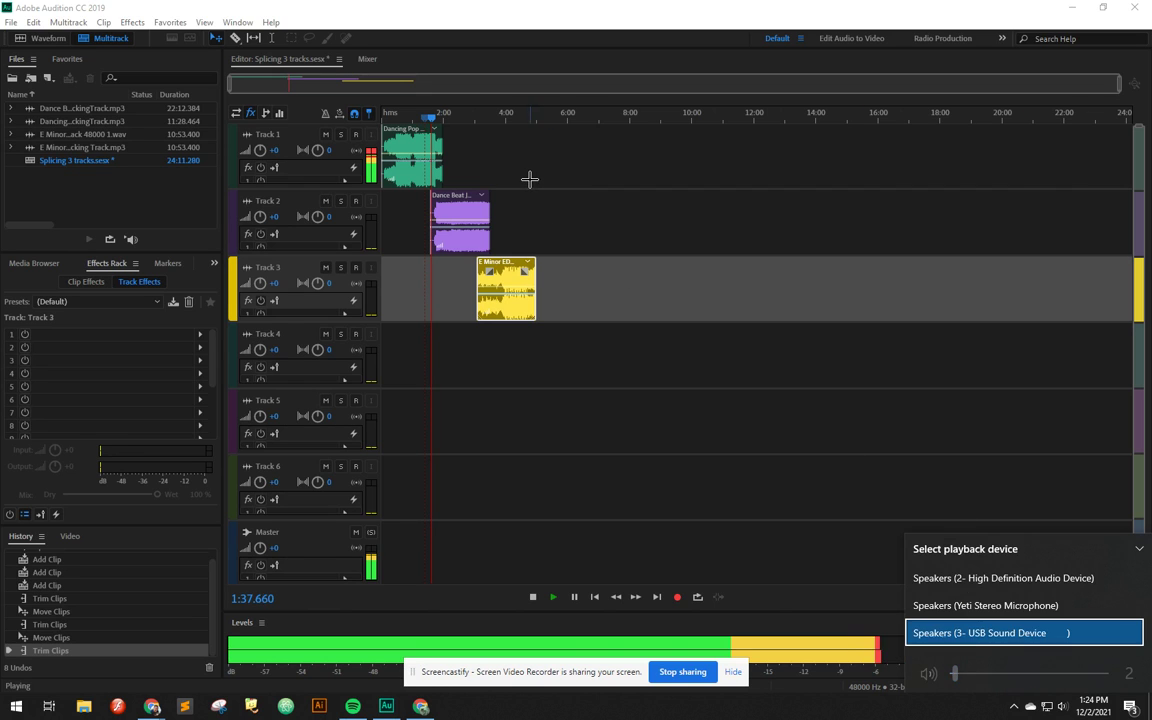
# - Close the device panel, select Track 3, and stop playback at 1:24.839
pyautogui.click(764, 326)
pyautogui.click(440, 292)
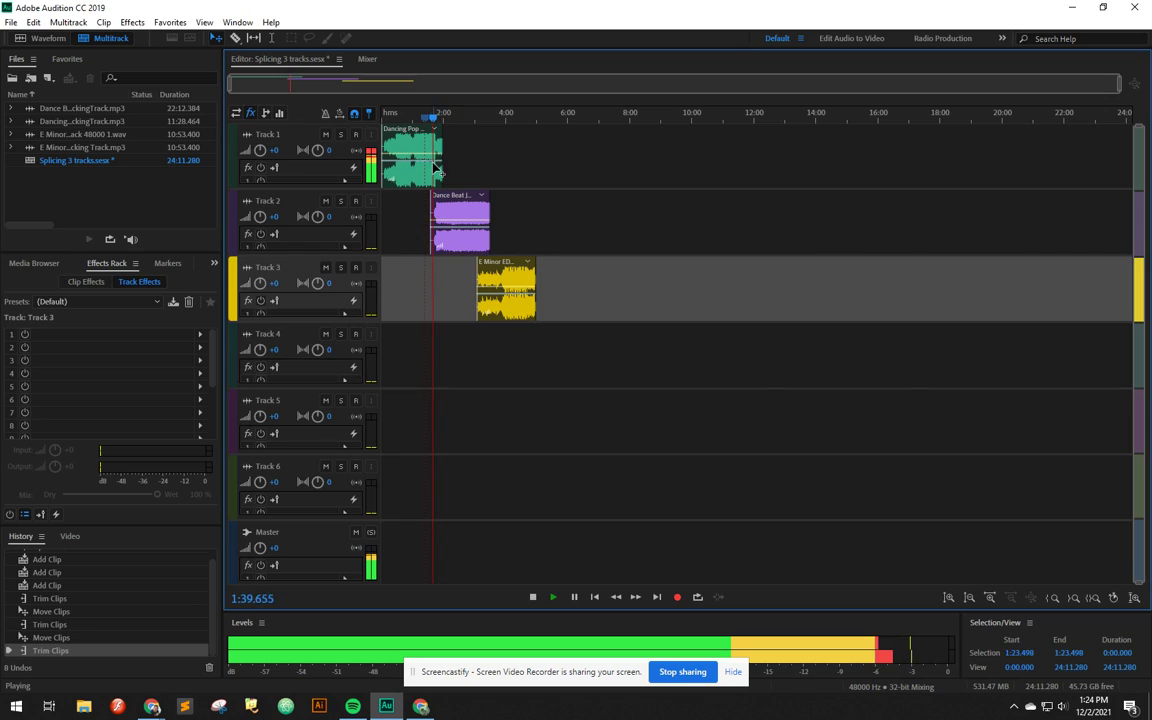
pyautogui.click(426, 118)
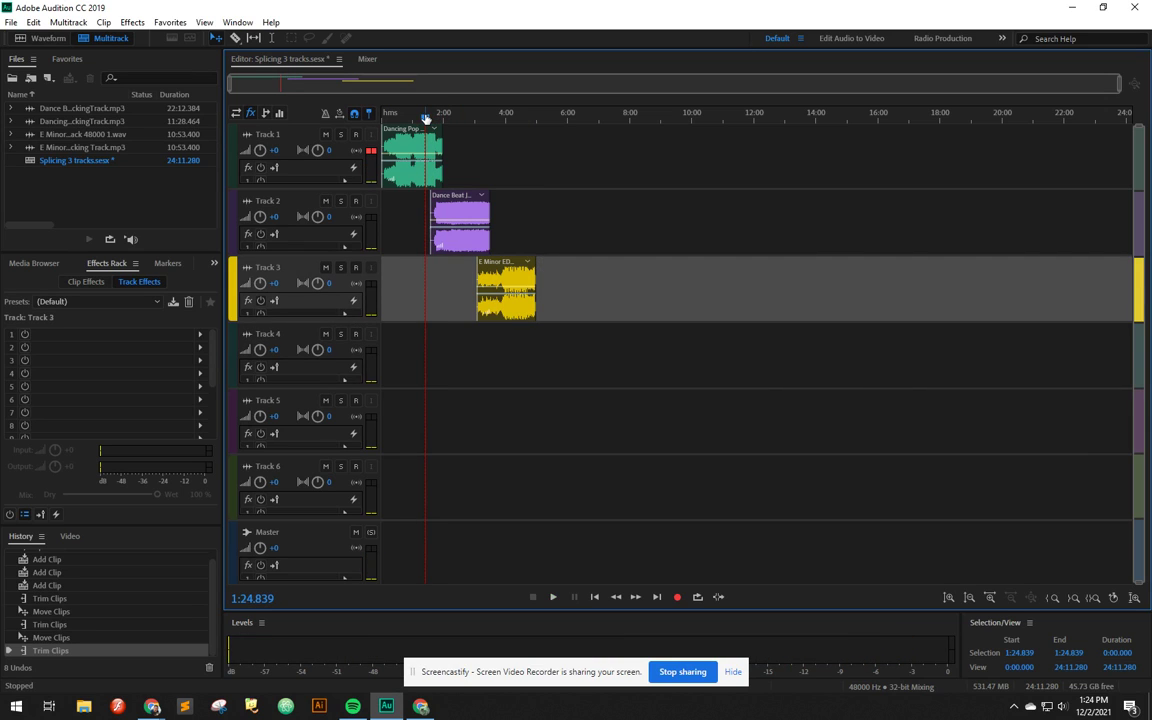
# - Set Audition's default output to Speakers (2- High Definition Audio Device) in Audio Hardware preferences
pyautogui.hotkey('ctrl', 'k')
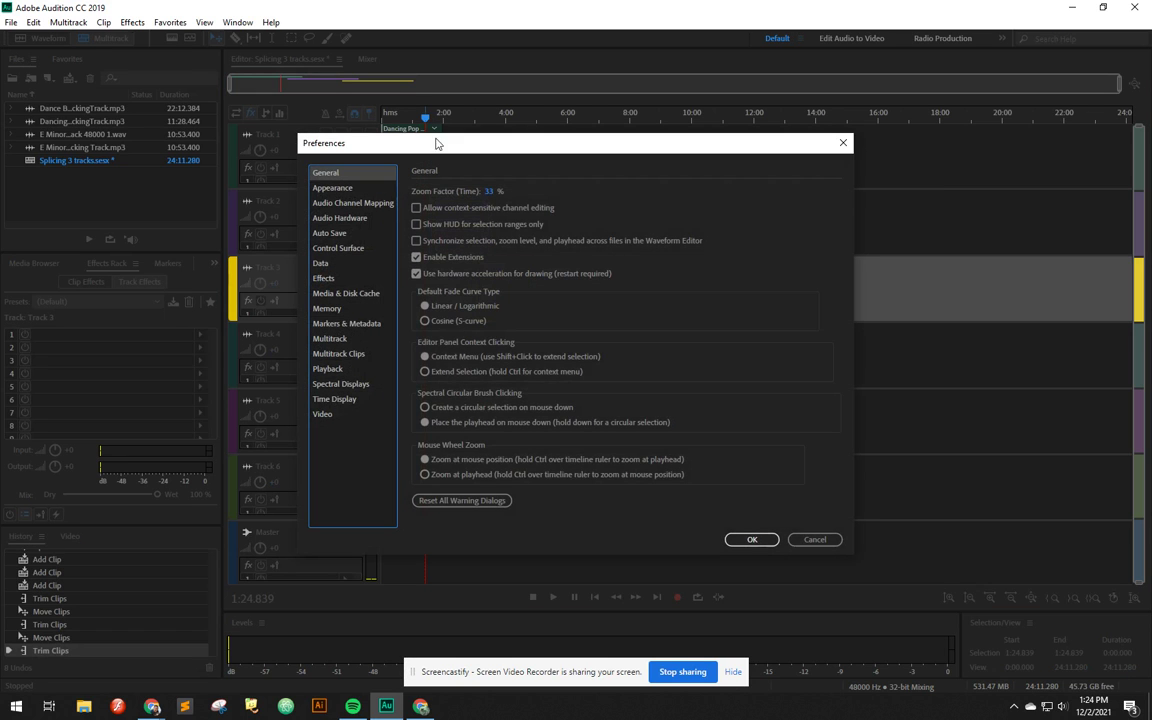
pyautogui.click(340, 218)
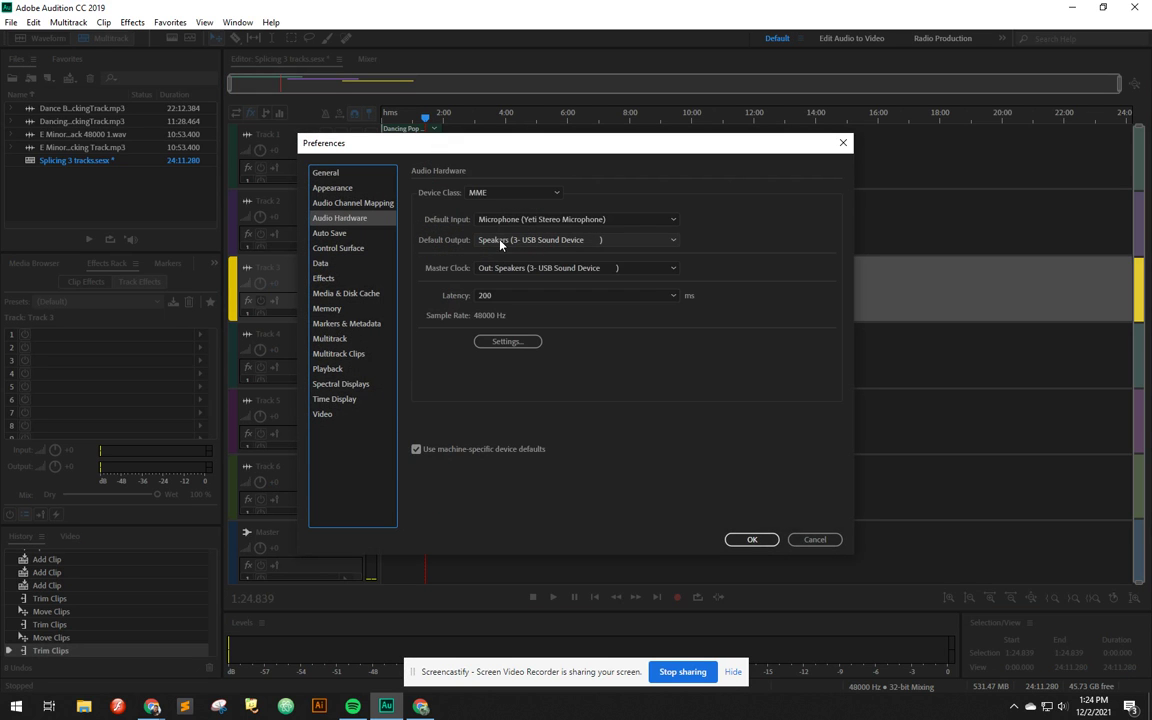
pyautogui.click(531, 243)
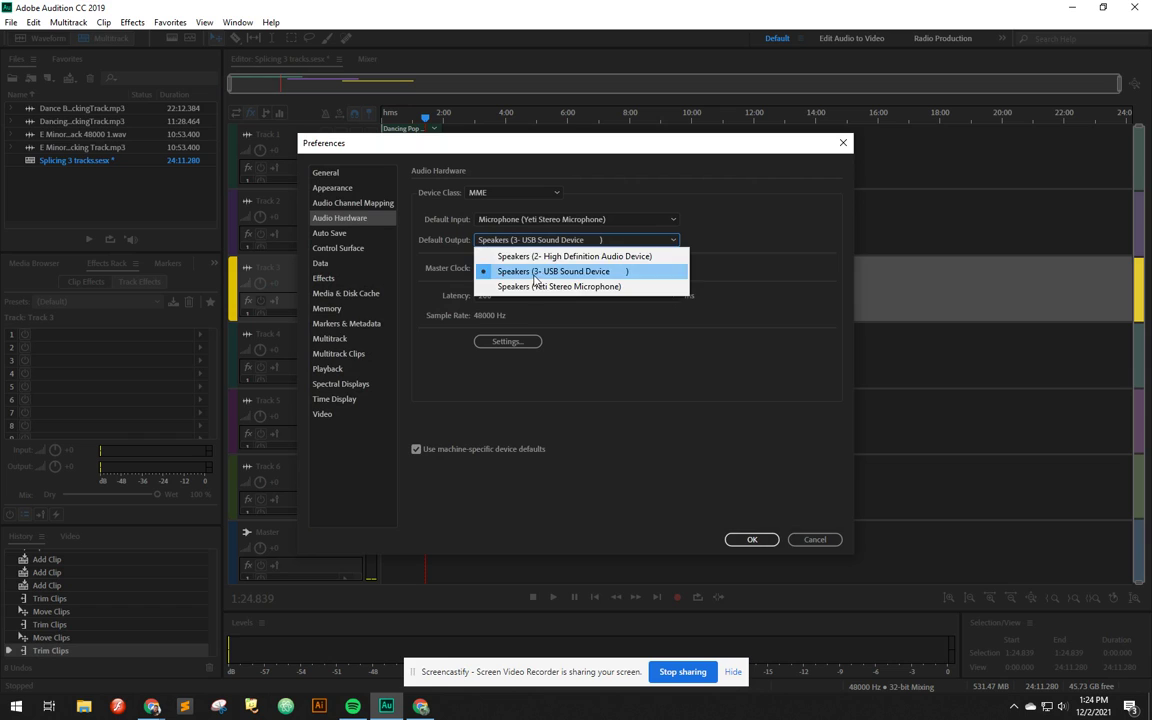
pyautogui.click(535, 257)
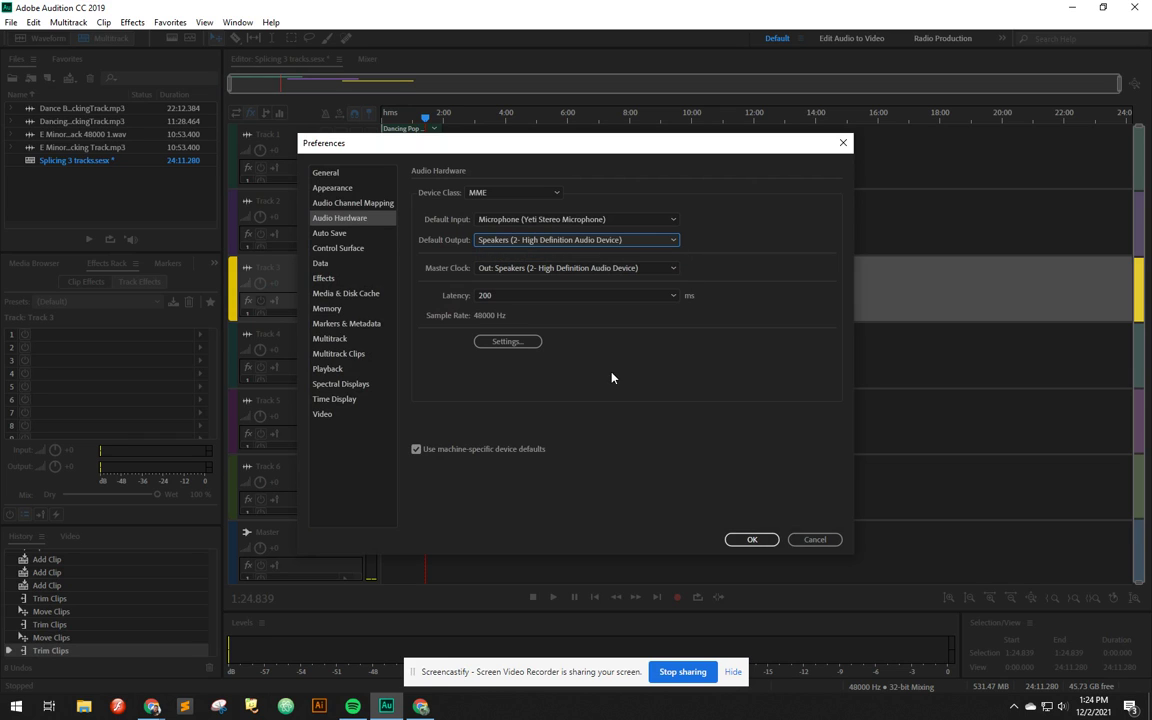
pyautogui.click(750, 540)
pyautogui.press('space')
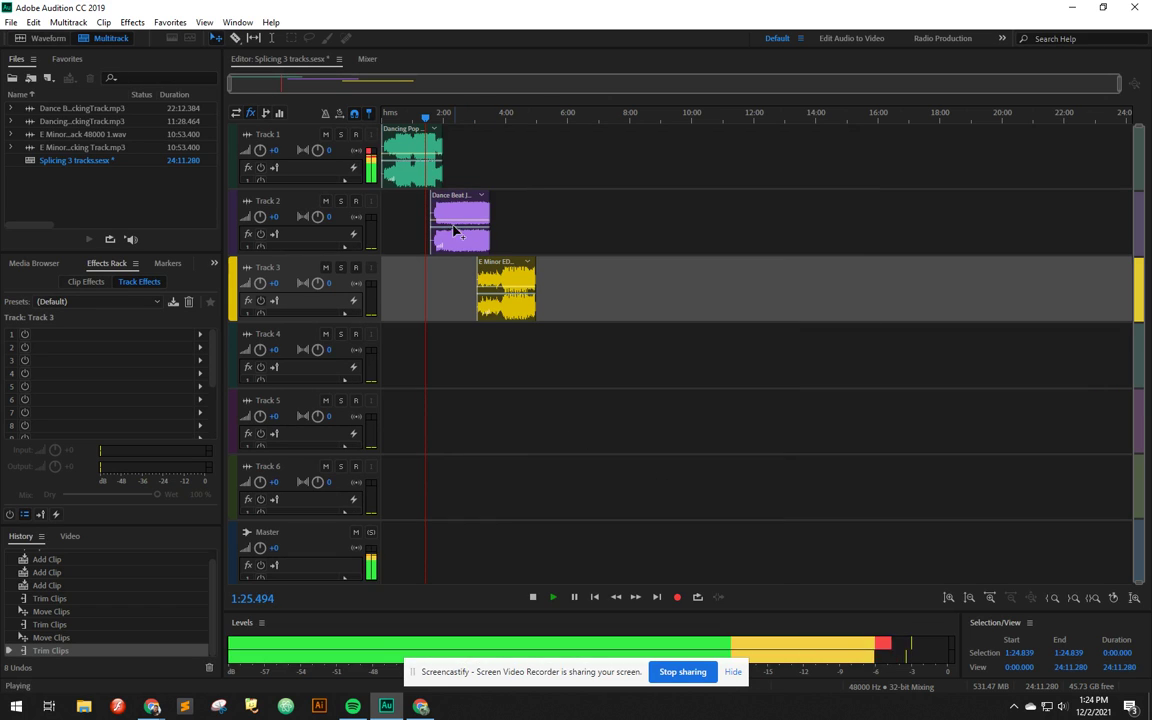
pyautogui.press('space')
pyautogui.press('space')
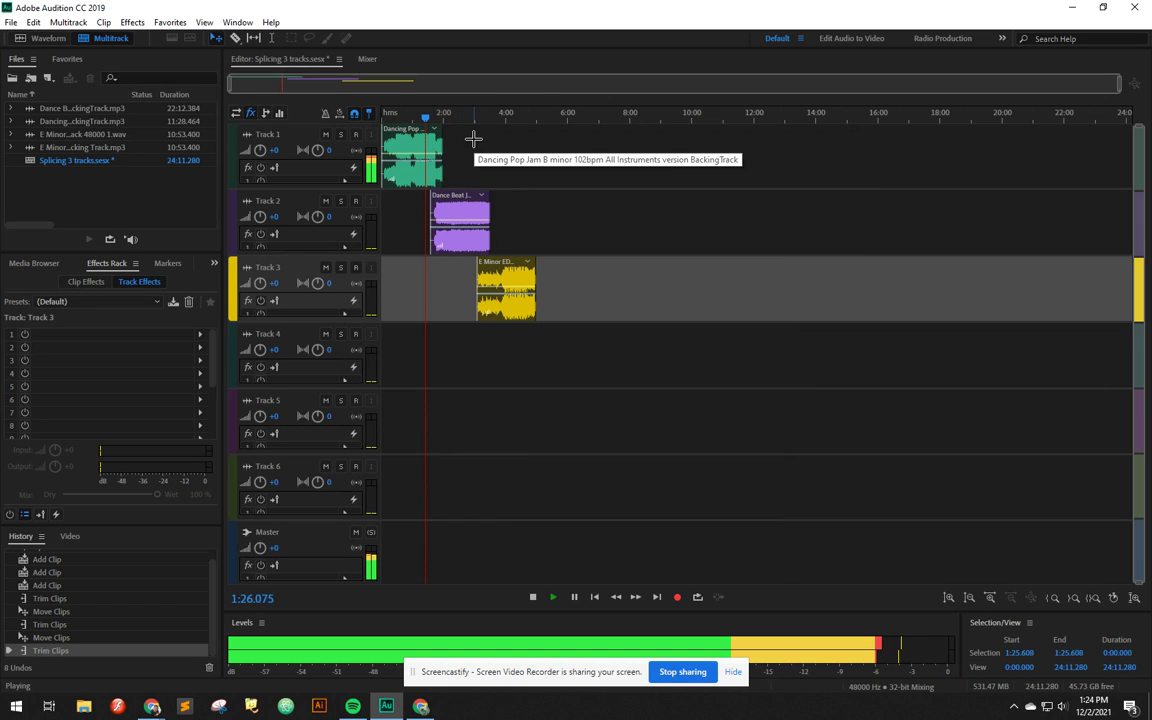
pyautogui.scroll(5, 444, 117)
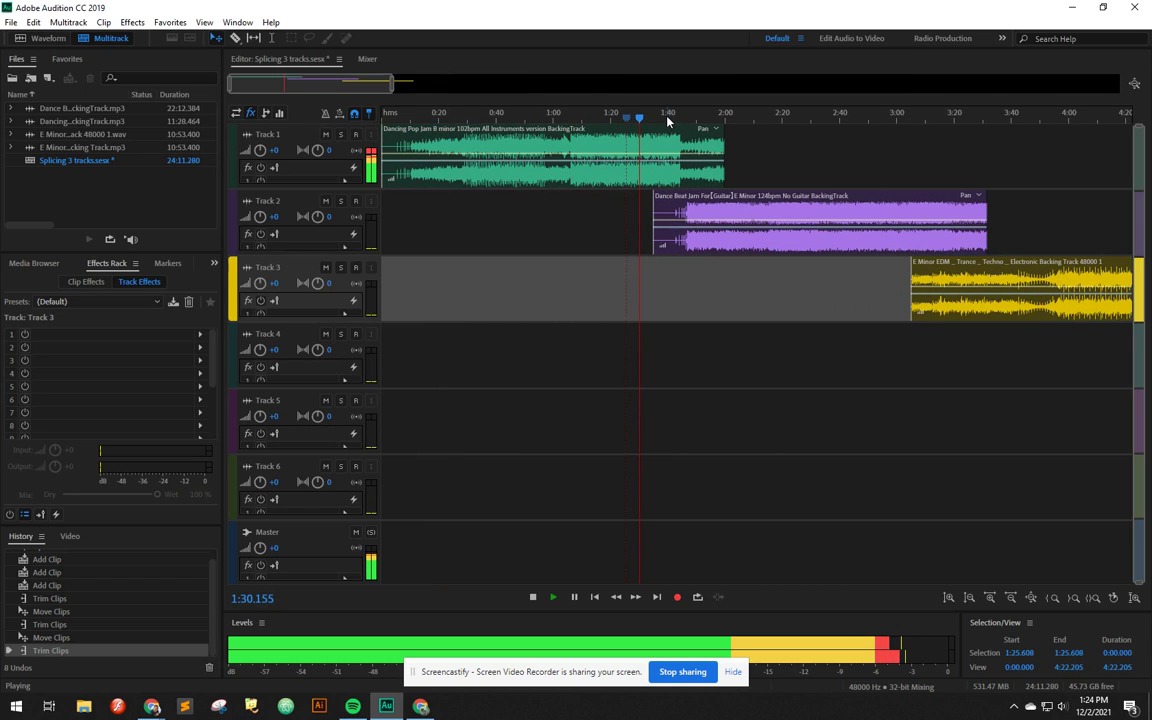
pyautogui.click(656, 117)
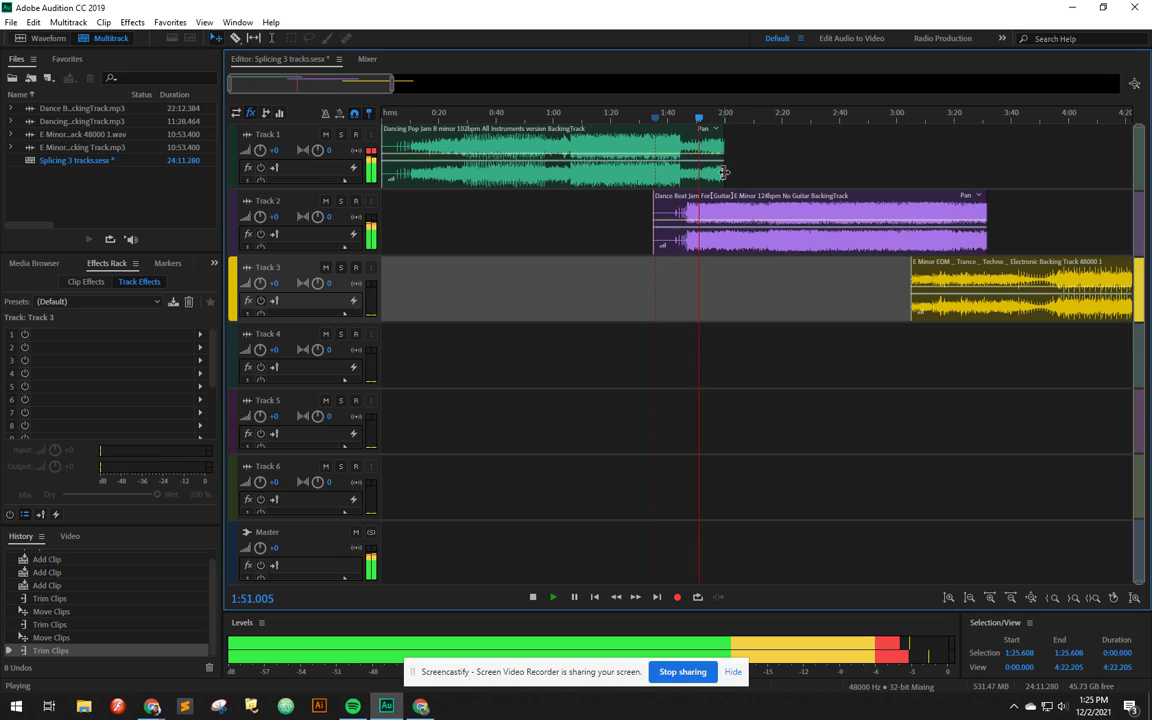
pyautogui.press('space')
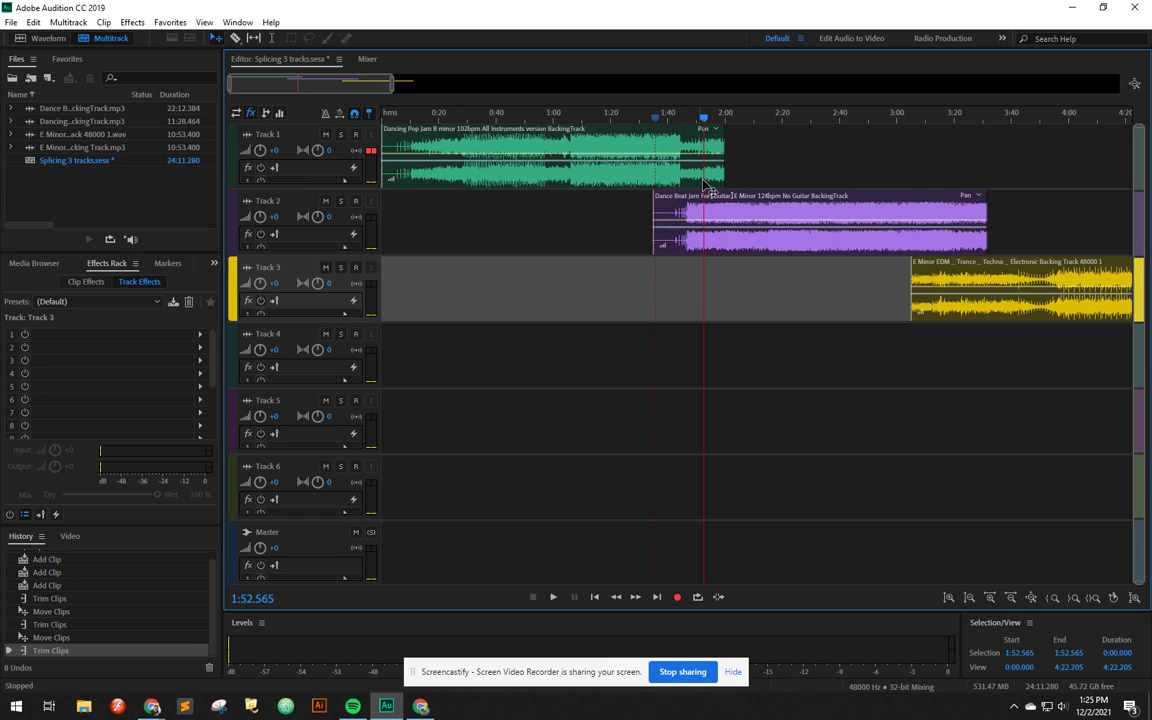
# - Trim the Dancing Pop clip to end near 1:47 and give it a short fade-out
pyautogui.click(703, 178)
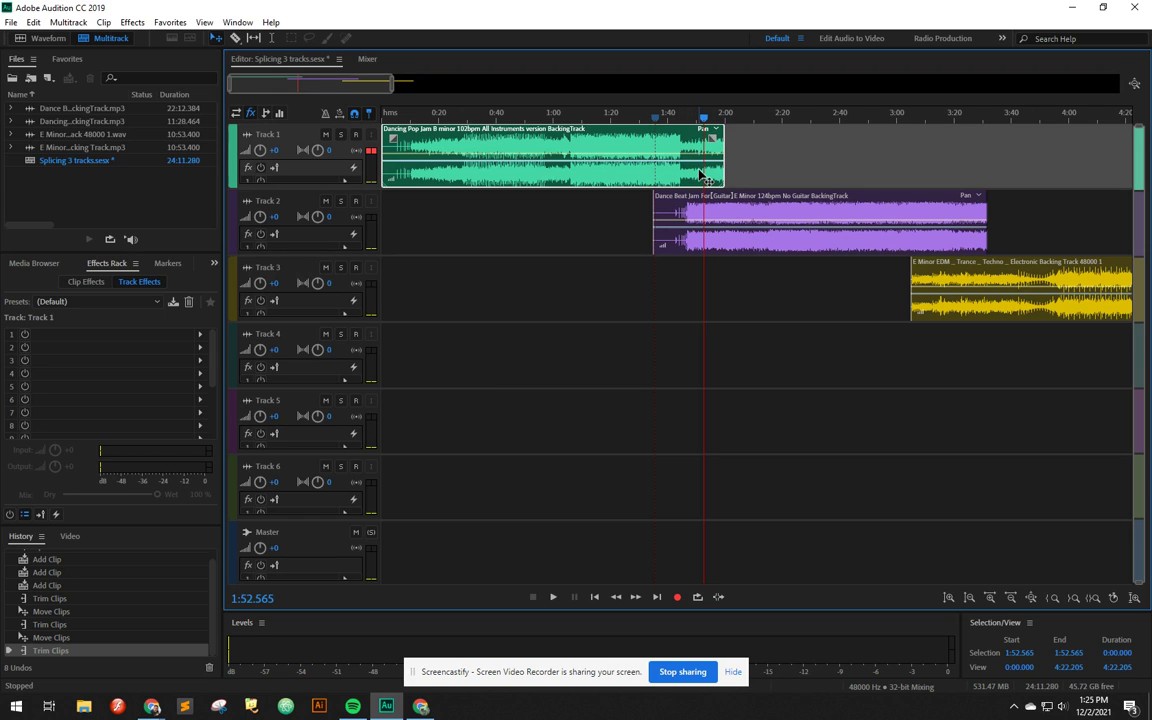
pyautogui.scroll(3, 703, 178)
pyautogui.moveTo(806, 174); pyautogui.dragTo(717, 178)
pyautogui.click(718, 118)
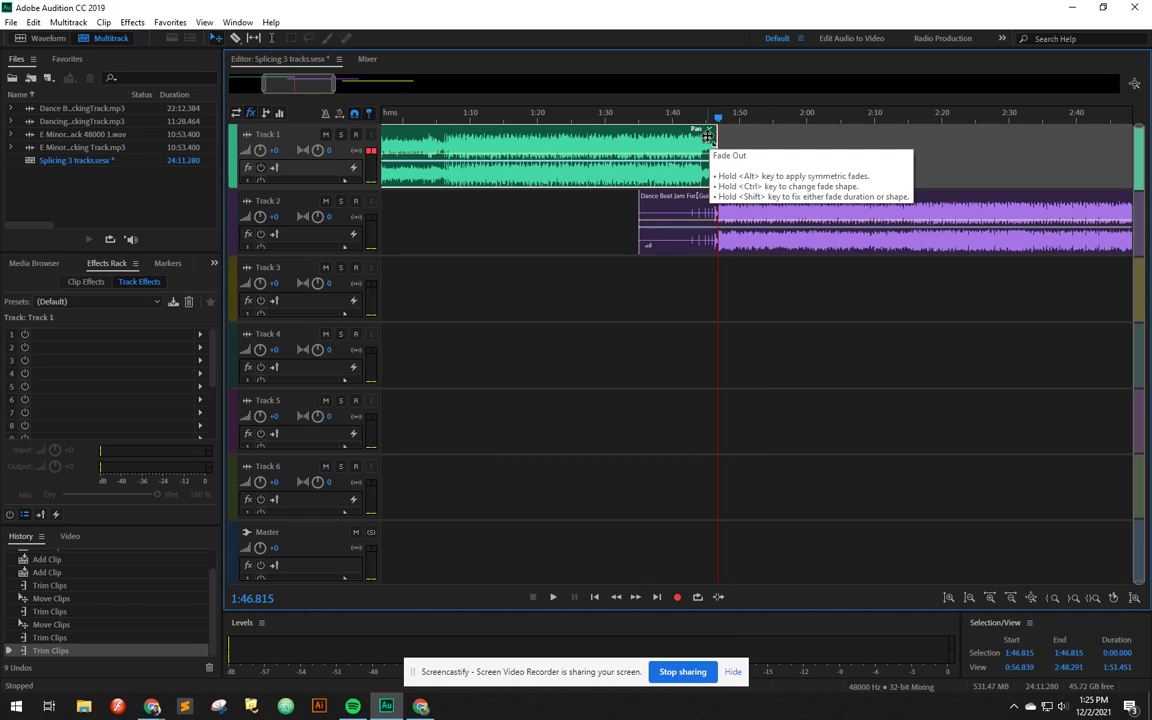
pyautogui.moveTo(706, 136); pyautogui.dragTo(697, 135)
# - Trim the Track 2 clip's start later and play the transition from 1:41.725
pyautogui.click(678, 117)
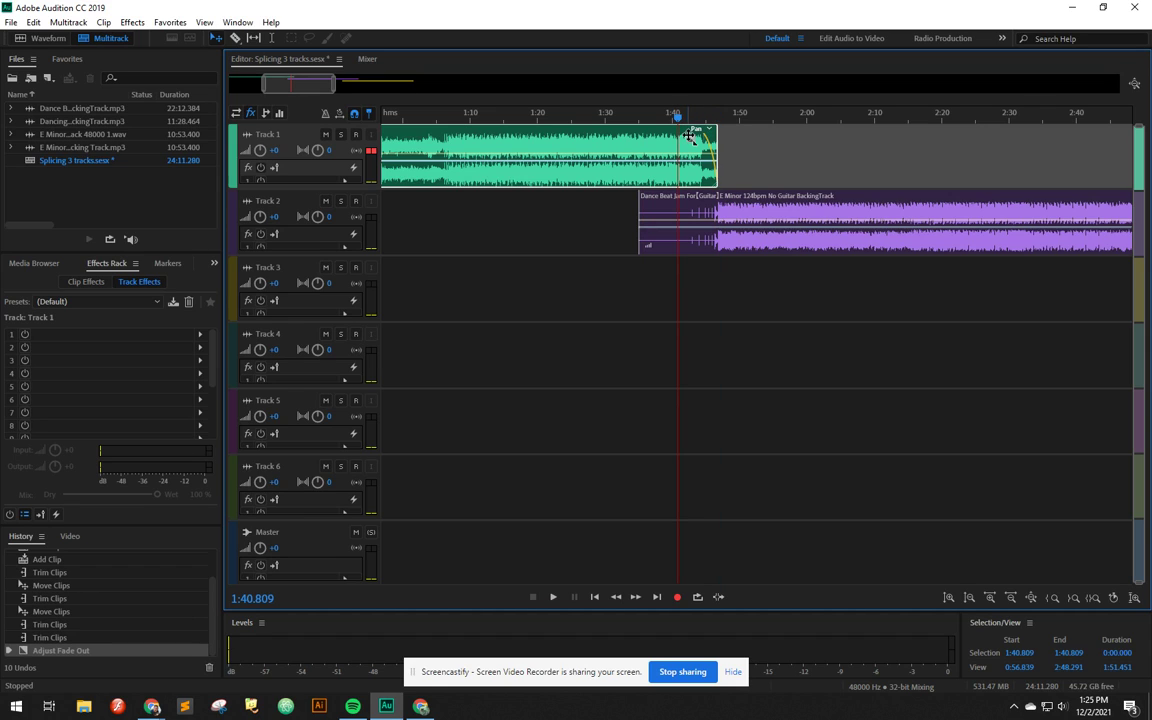
pyautogui.moveTo(646, 213); pyautogui.dragTo(688, 204)
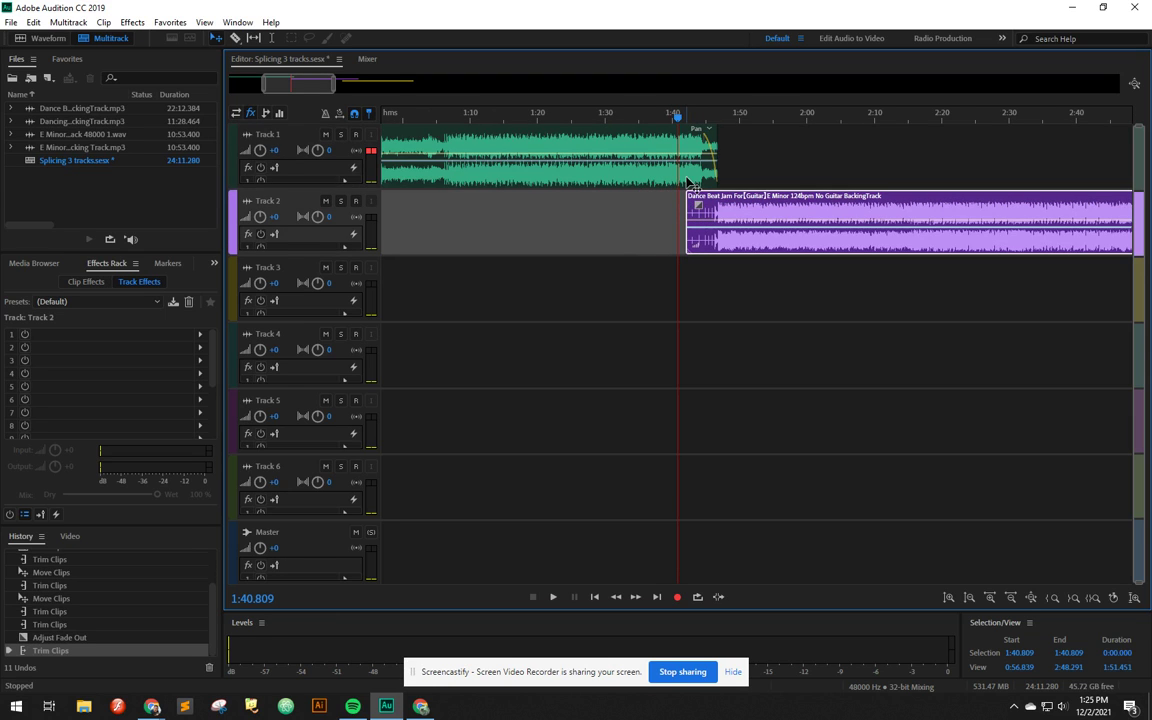
pyautogui.click(684, 117)
pyautogui.press('space')
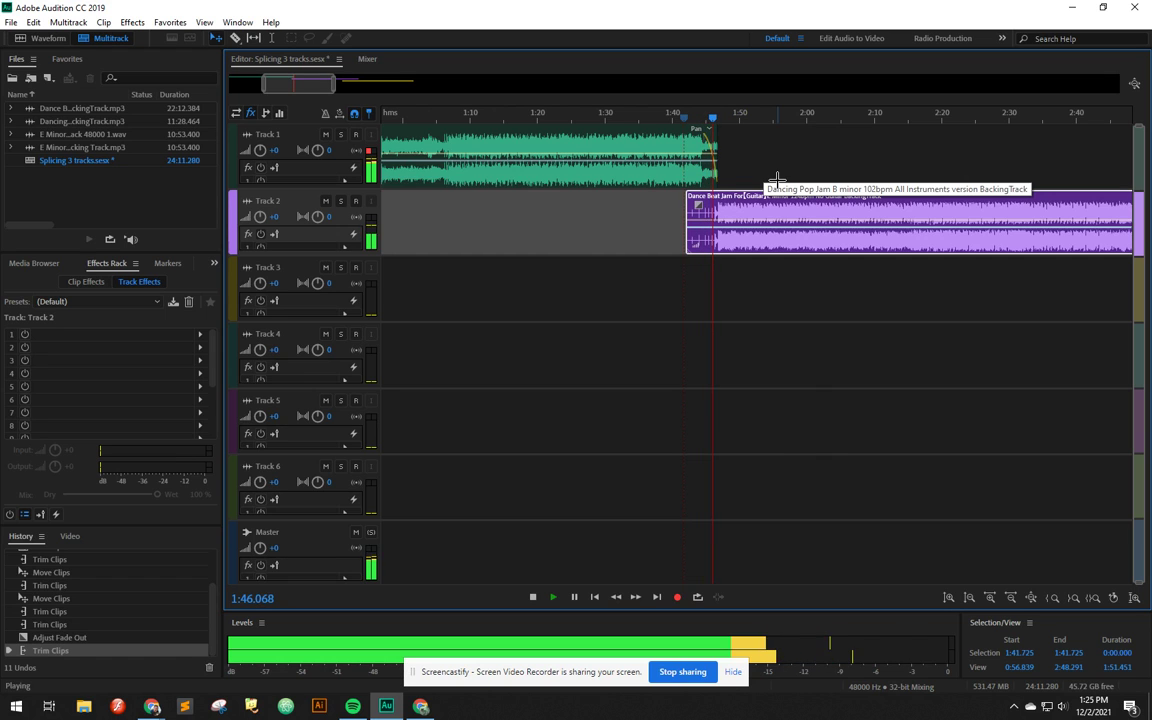
# - Trim more off the Track 2 clip's start and listen to the transition from before the fade
pyautogui.press('space')
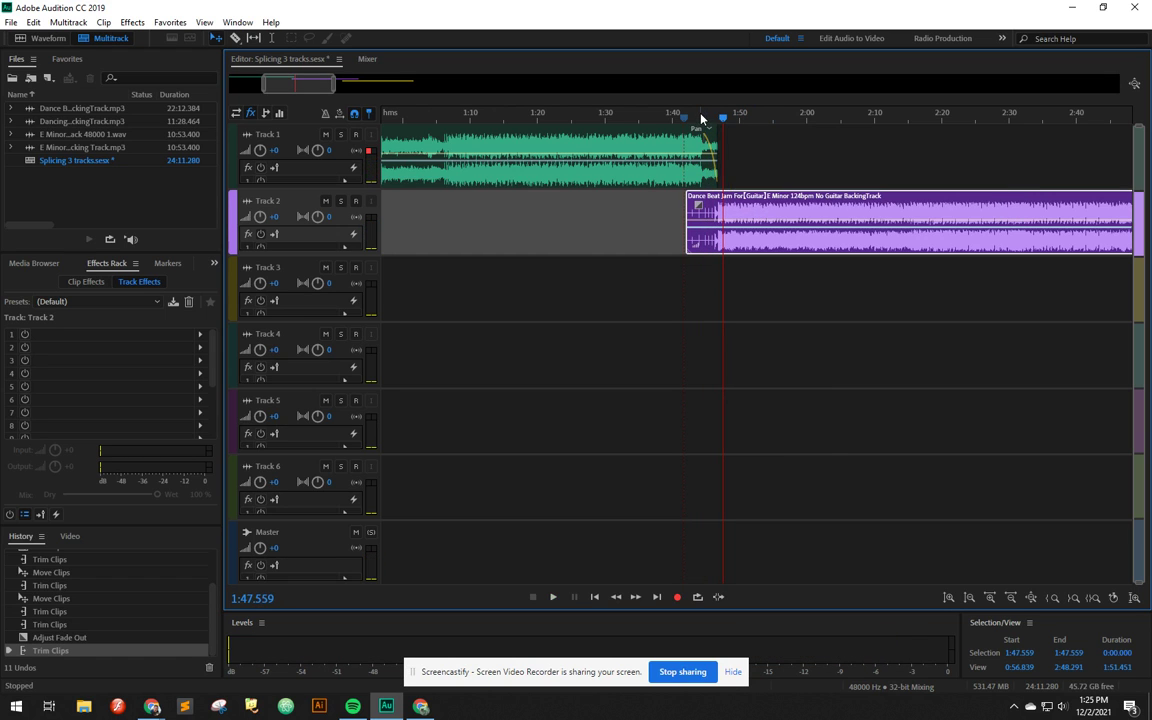
pyautogui.click(701, 160)
pyautogui.scroll(3, 760, 222)
pyautogui.scroll(2, 760, 222)
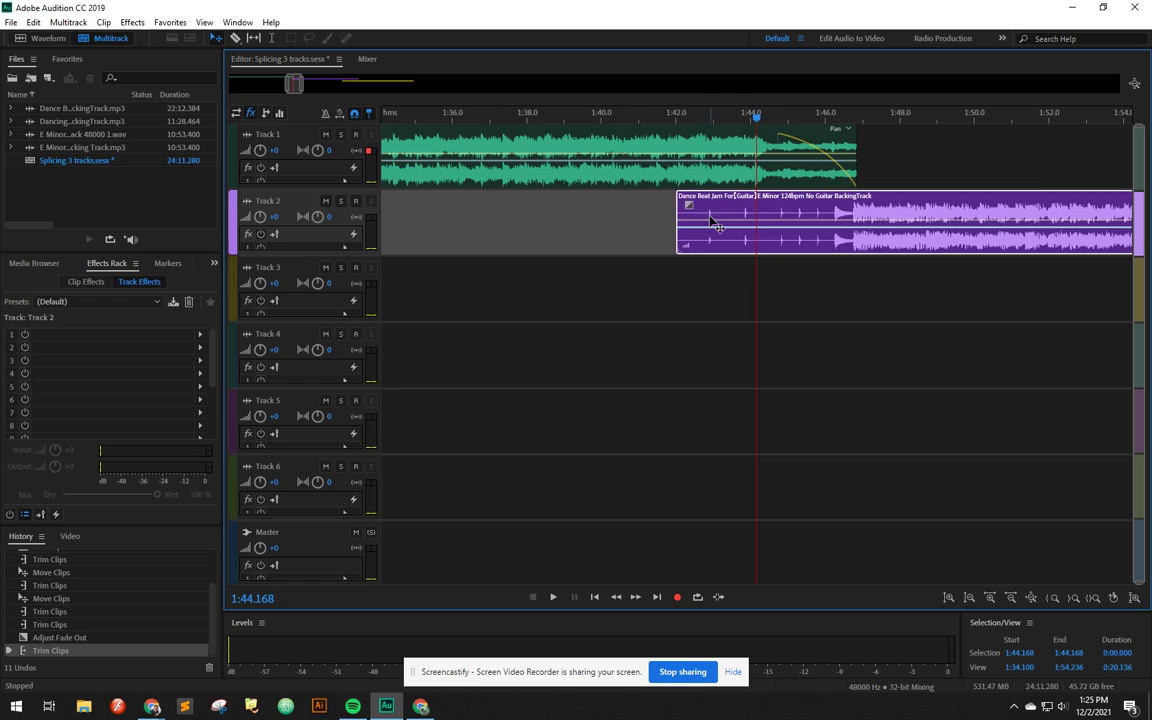
pyautogui.moveTo(677, 208); pyautogui.dragTo(774, 208)
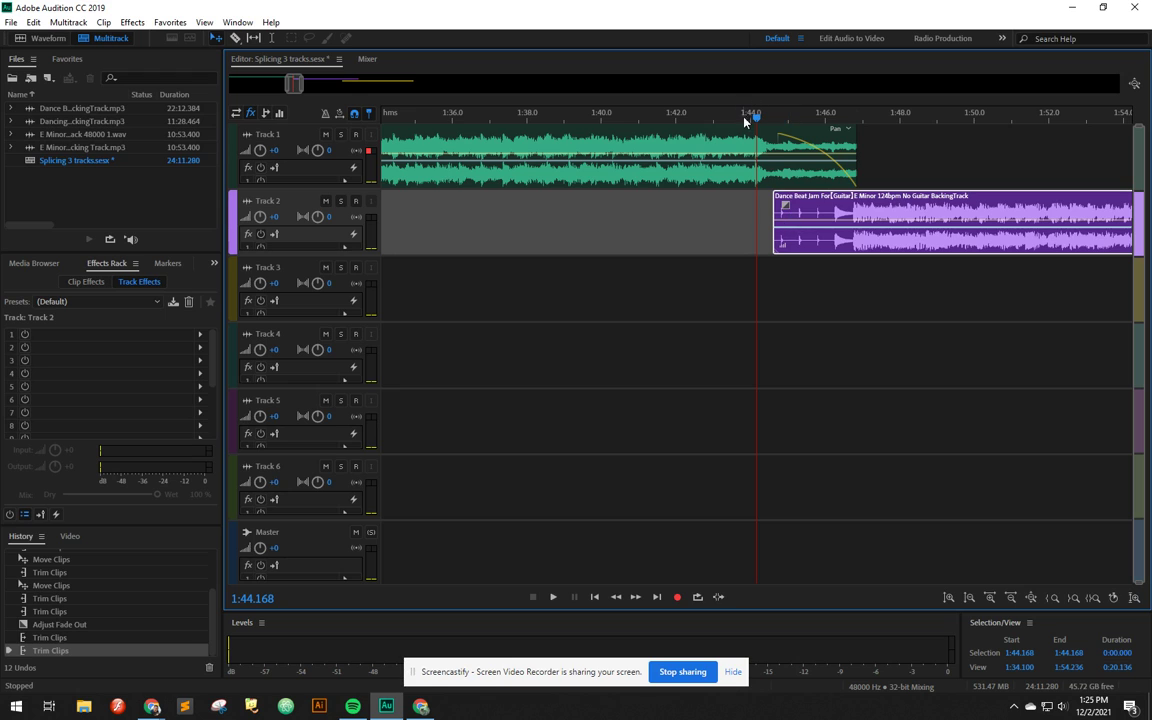
pyautogui.click(744, 121)
pyautogui.press('space')
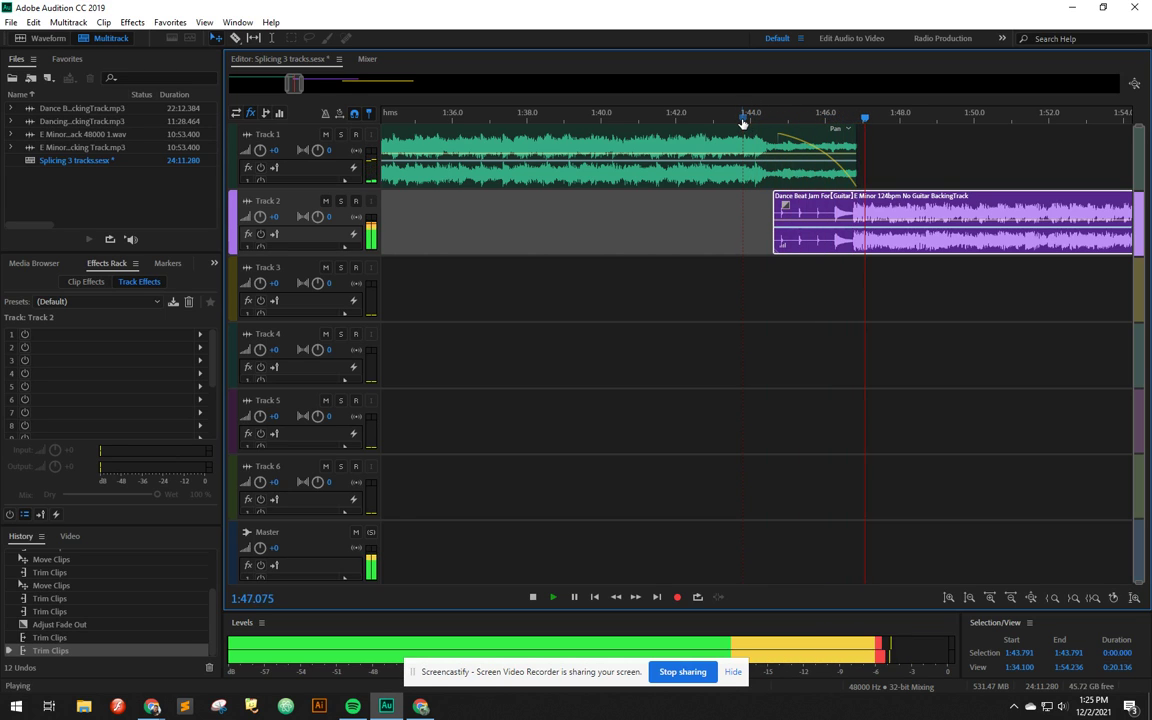
pyautogui.press('space')
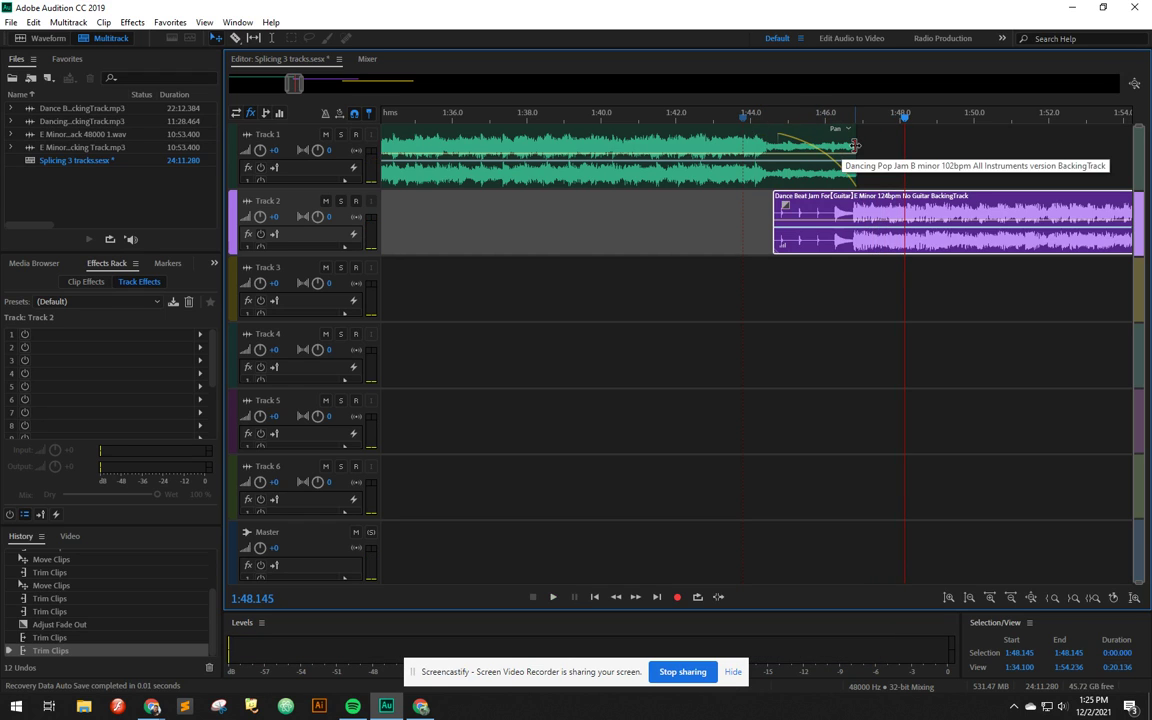
# - Extend the Track 1 clip's end slightly and replay the transition
pyautogui.moveTo(856, 145); pyautogui.dragTo(865, 144)
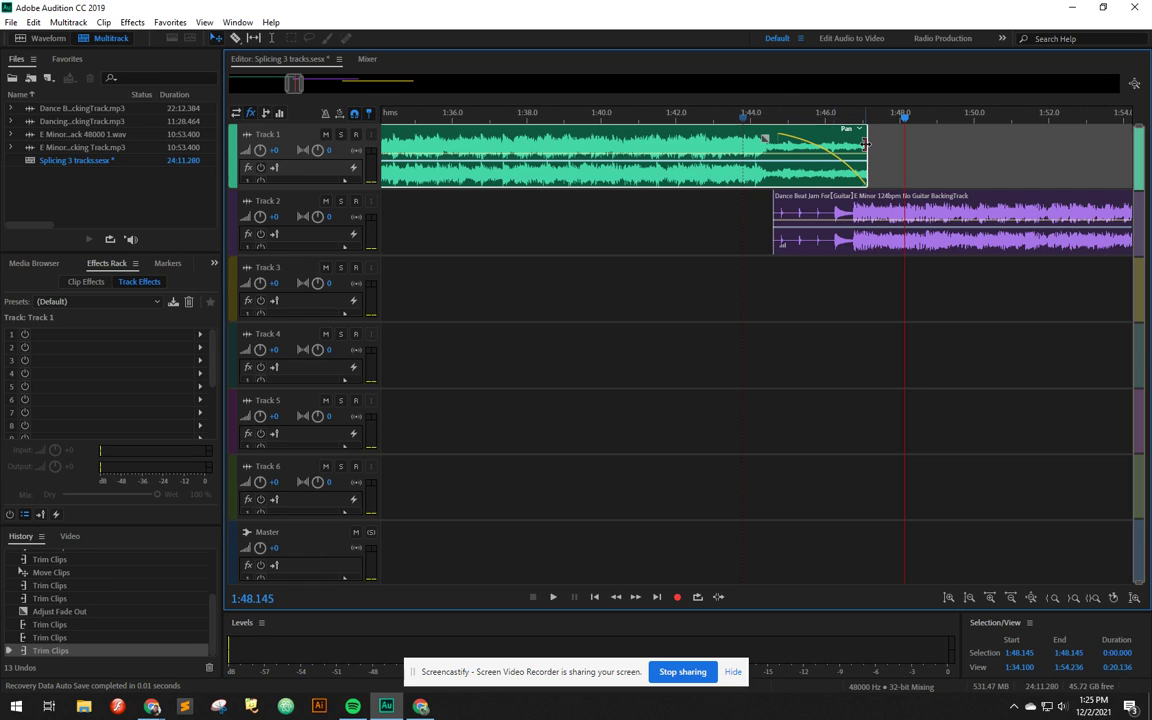
pyautogui.click(735, 119)
pyautogui.press('space')
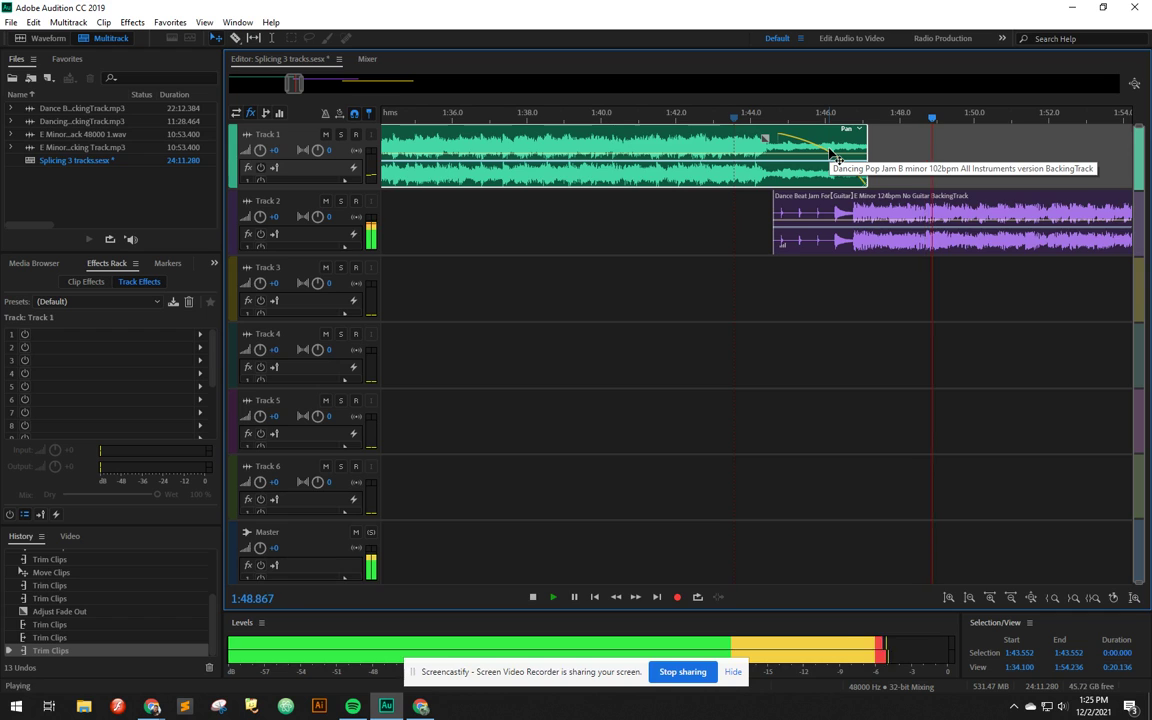
pyautogui.press('space')
pyautogui.scroll(-5, 833, 158)
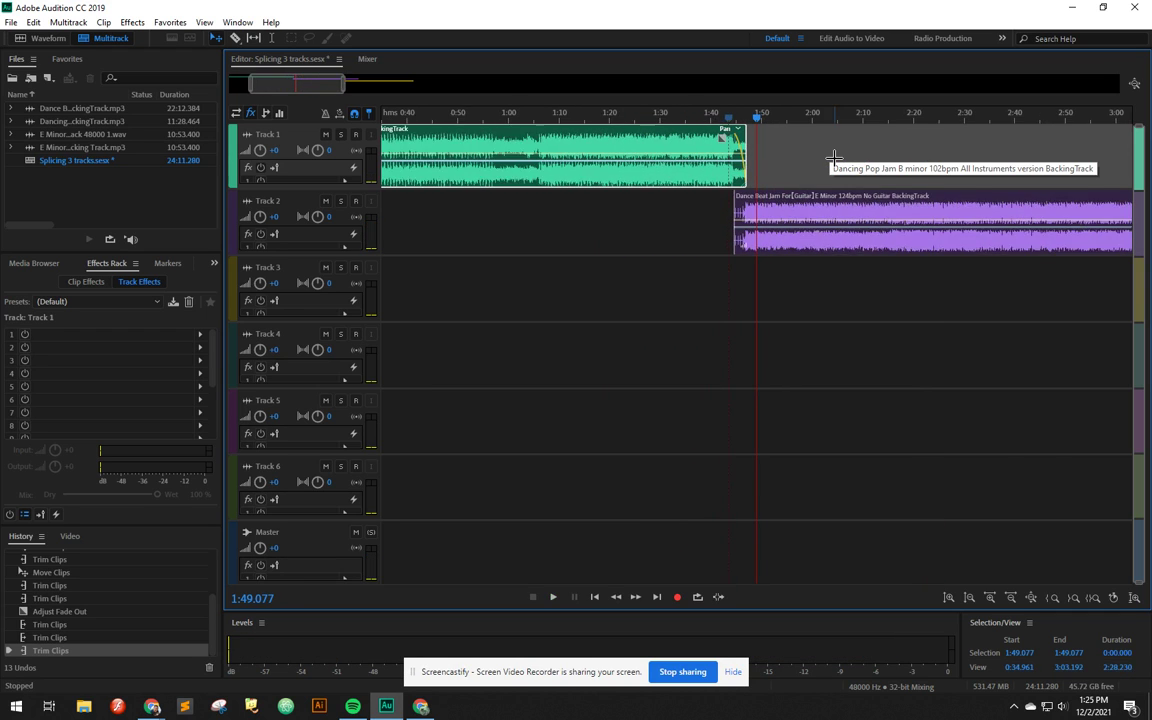
# - Shorten the Dance Beat Jam clip's end and move the E Minor EDM clip onto Track 2
pyautogui.scroll(-2, 833, 158)
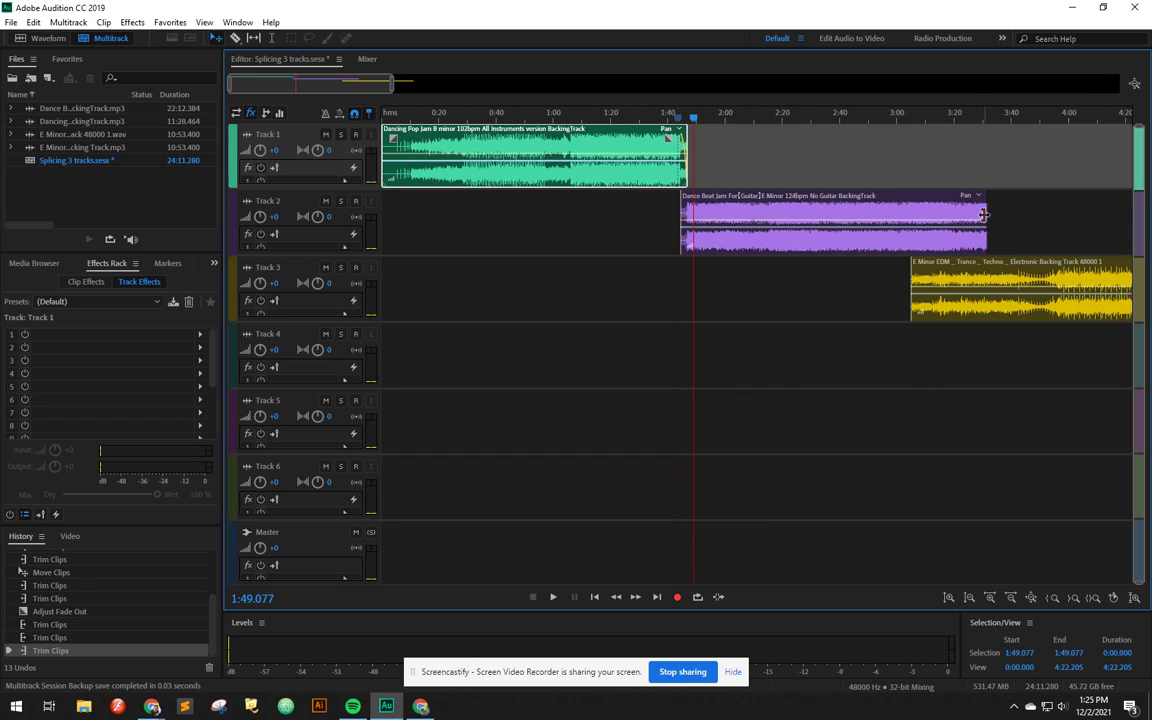
pyautogui.moveTo(984, 214); pyautogui.dragTo(925, 207)
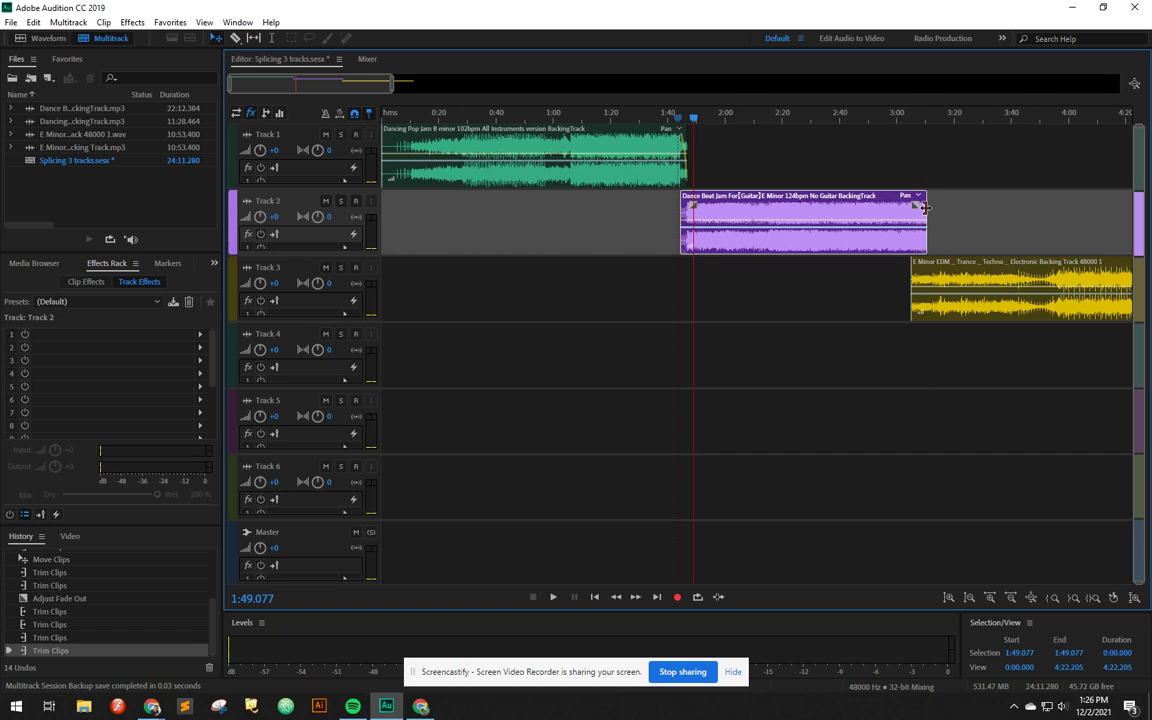
pyautogui.click(957, 270)
pyautogui.moveTo(957, 270); pyautogui.dragTo(943, 240)
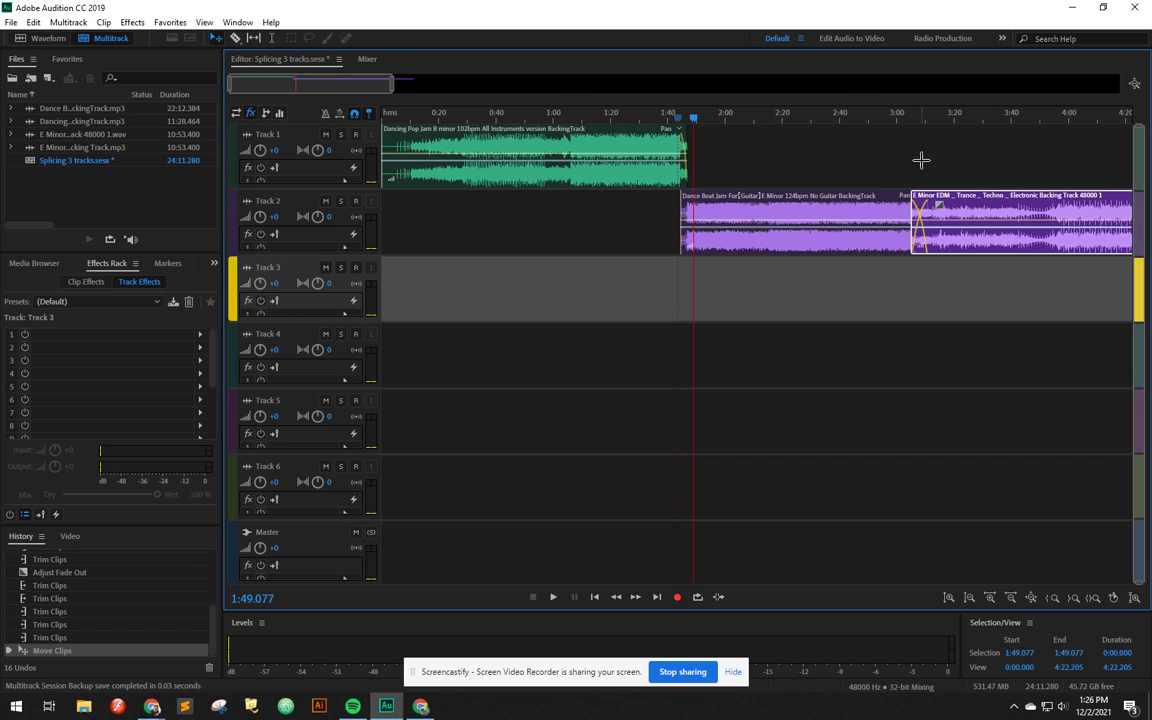
# - Slide the E Minor EDM clip left to about 2:54, lengthening its crossfade
pyautogui.click(918, 118)
pyautogui.scroll(5, 916, 118)
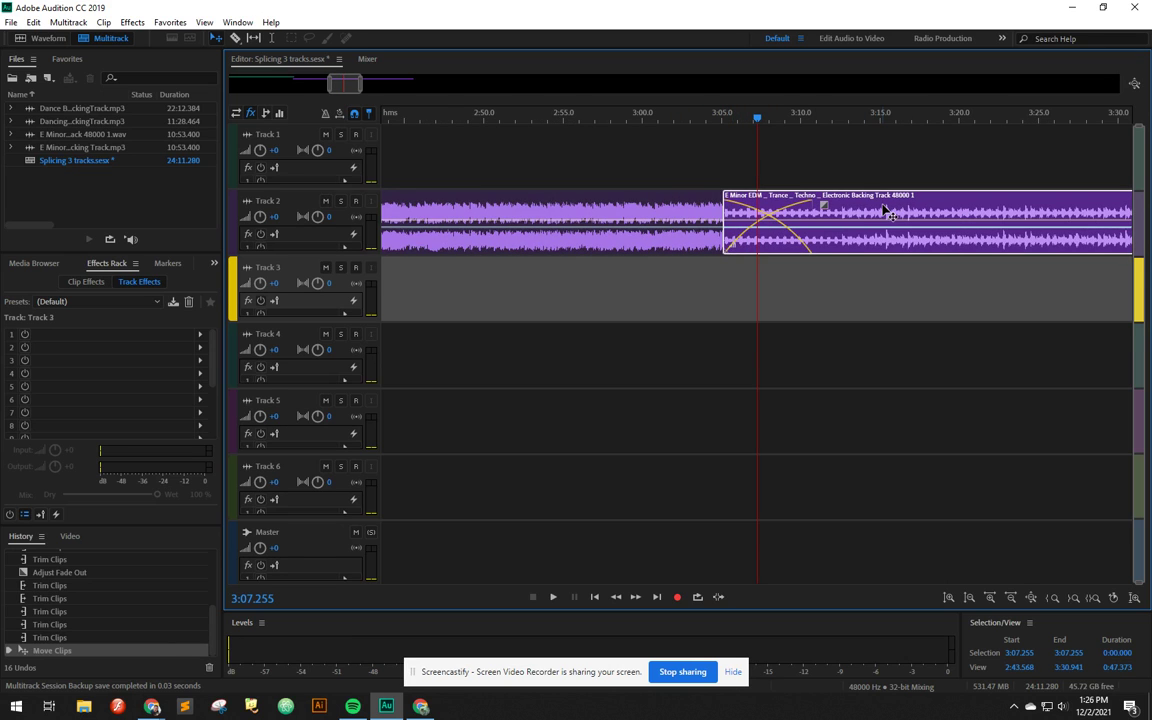
pyautogui.moveTo(886, 211); pyautogui.dragTo(698, 208)
pyautogui.click(454, 116)
pyautogui.press('space')
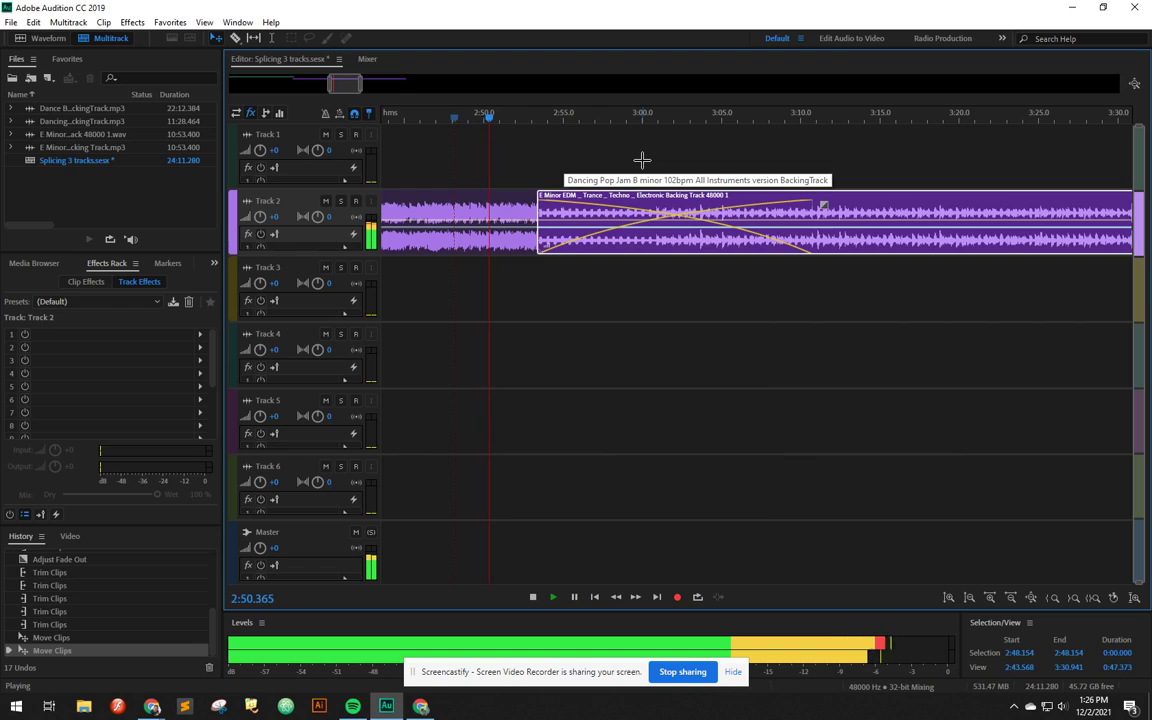
pyautogui.scroll(-3, 642, 160)
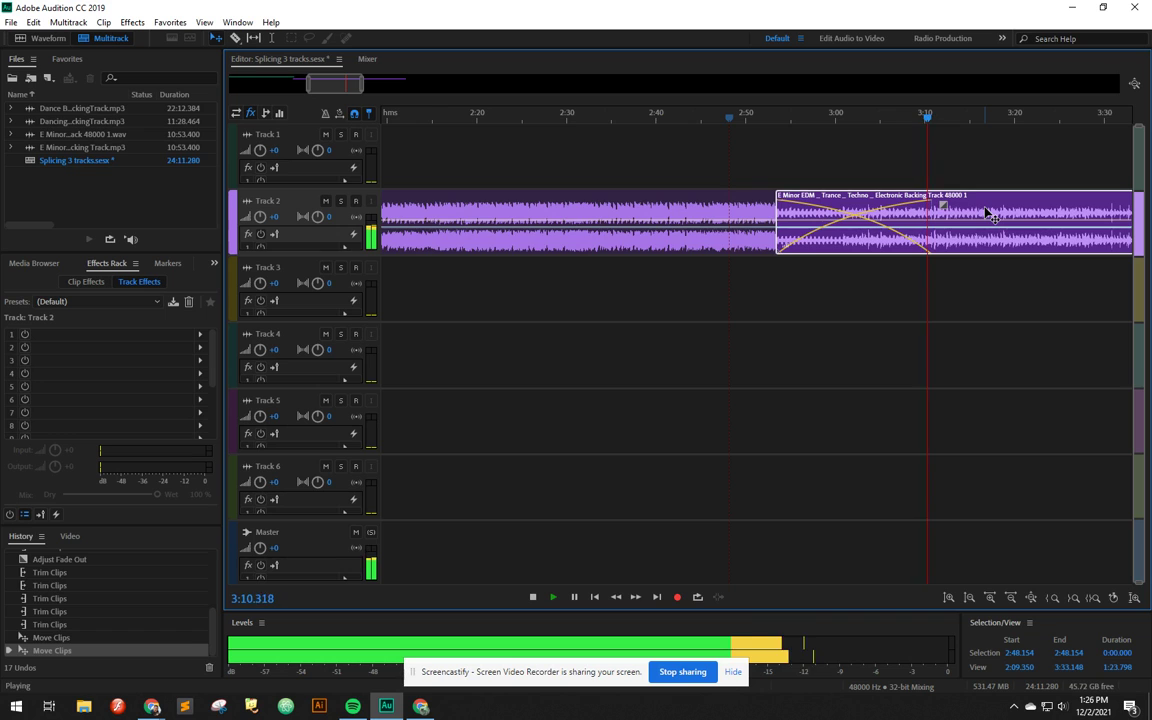
pyautogui.scroll(-5, 986, 214)
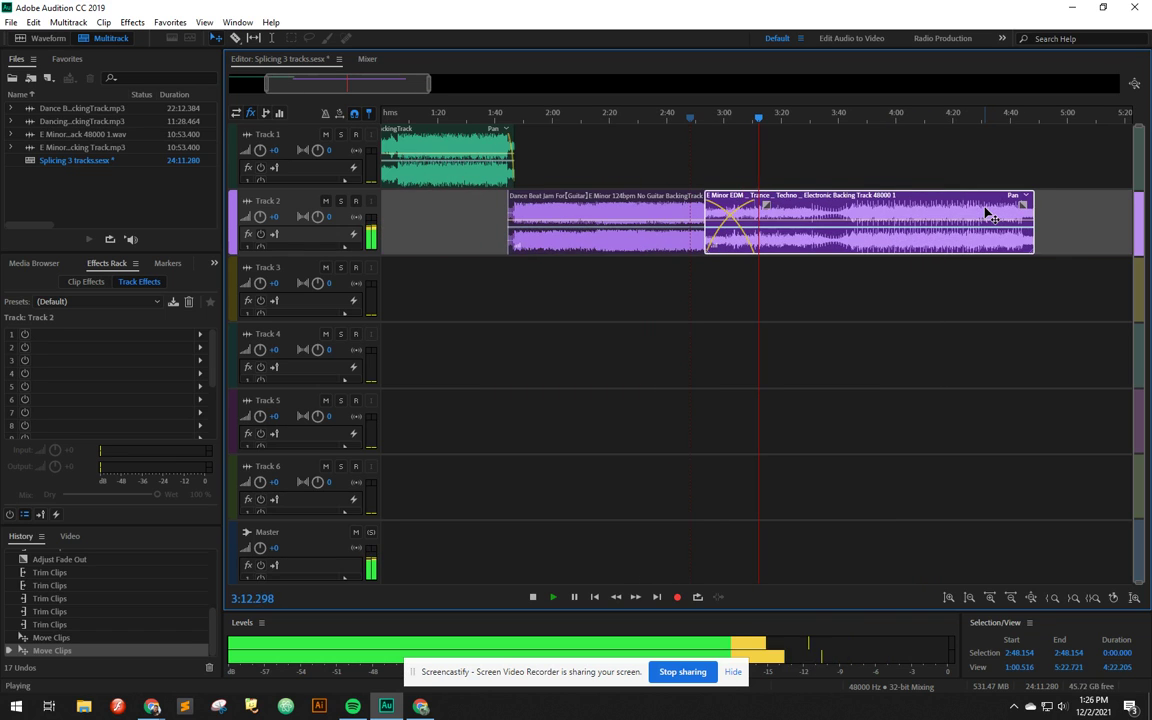
pyautogui.press('space')
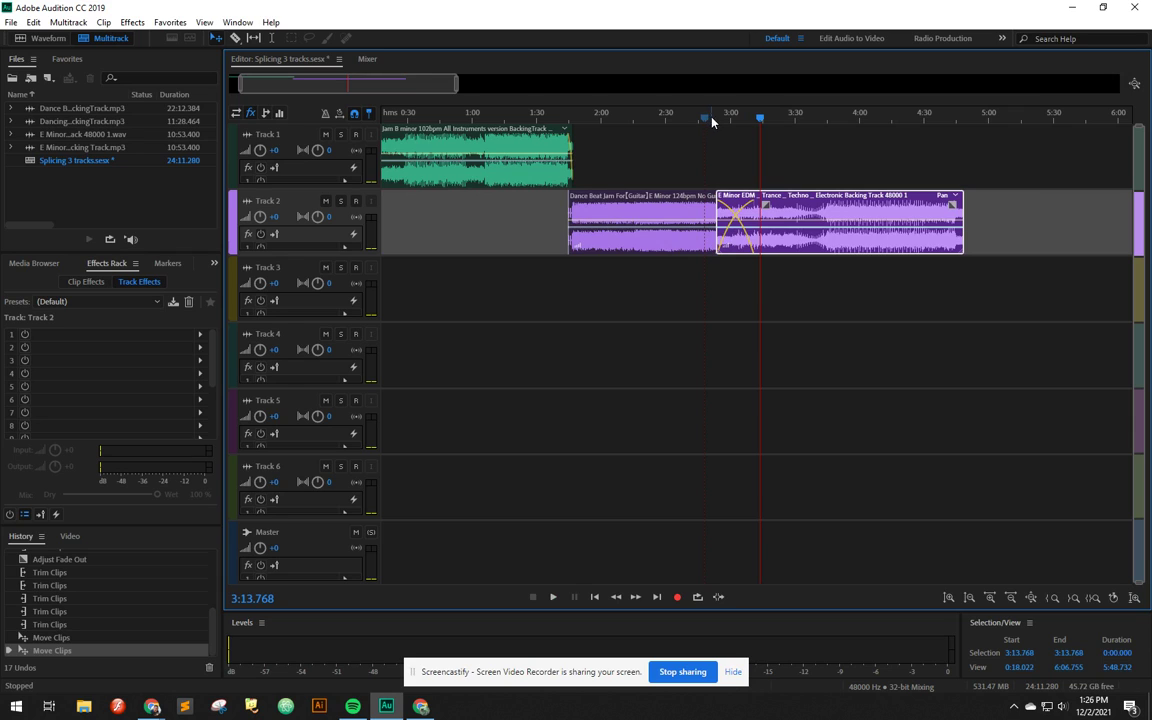
pyautogui.click(657, 209)
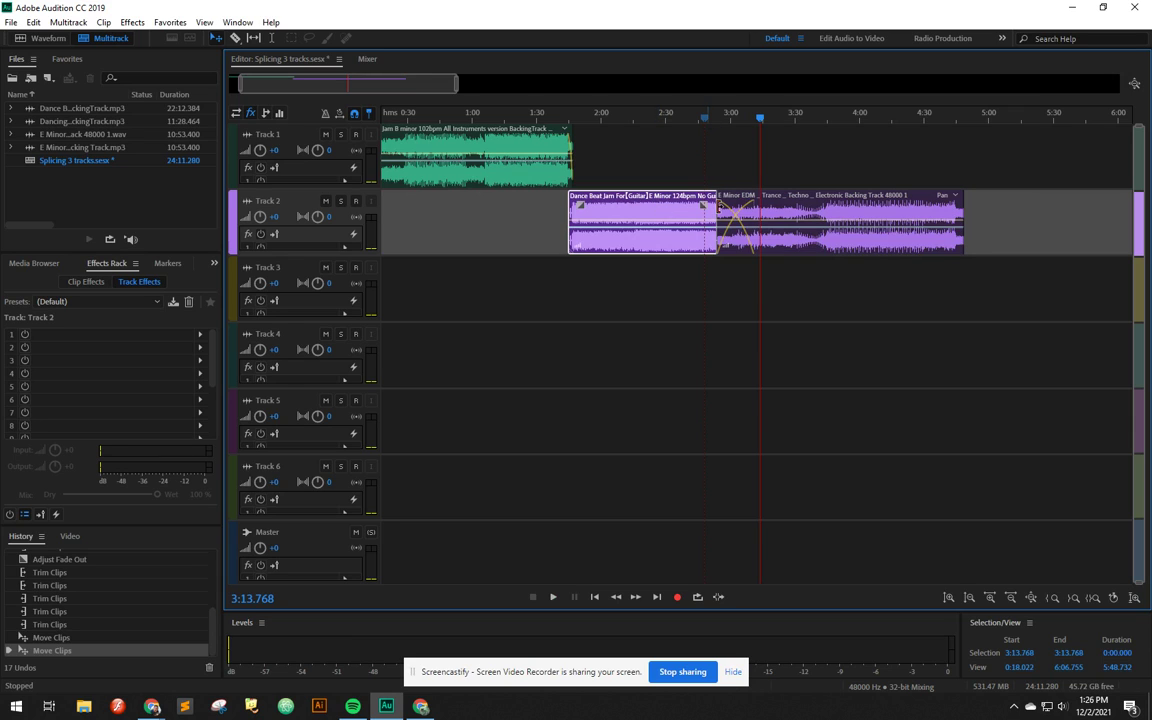
pyautogui.click(797, 215)
pyautogui.click(633, 205)
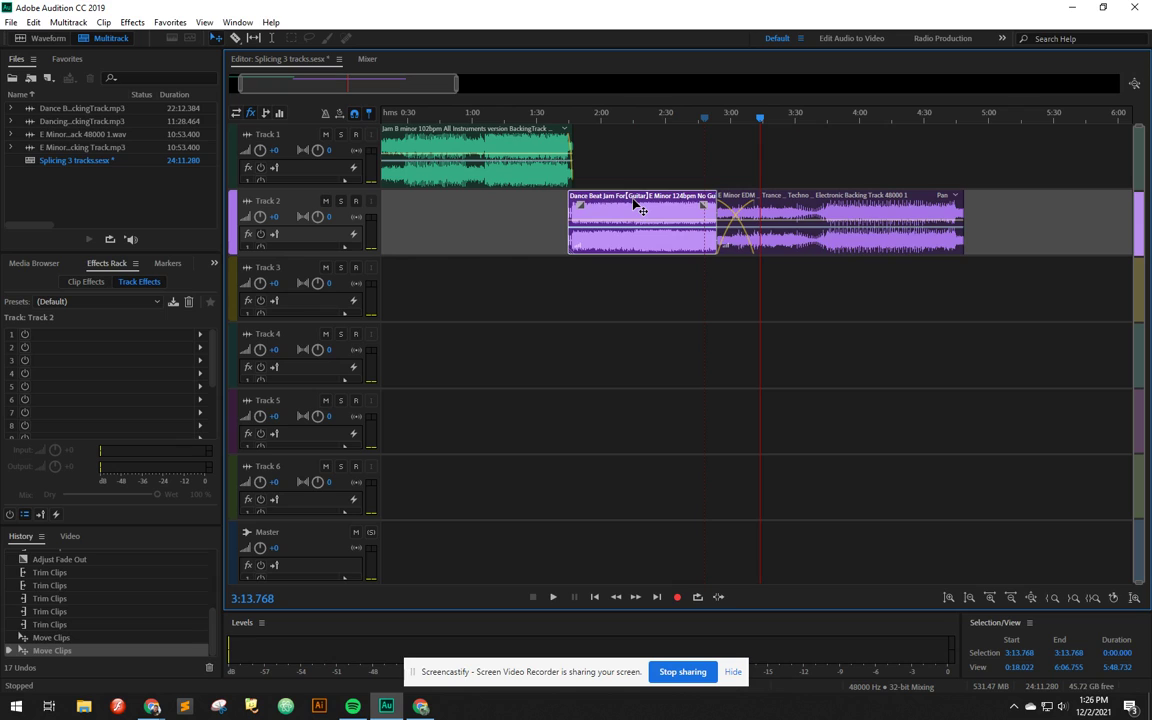
pyautogui.moveTo(633, 202)
pyautogui.mouseDown()
pyautogui.moveTo(632, 168)
pyautogui.moveTo(636, 205)
pyautogui.mouseUp()
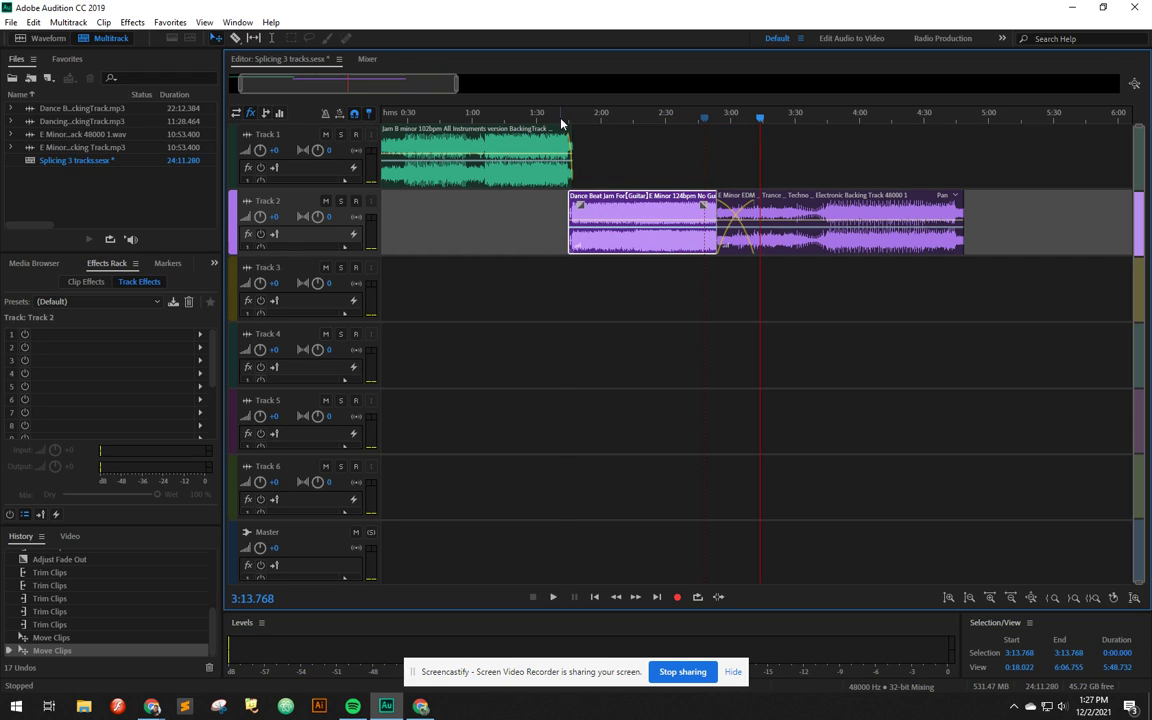
# - Save the Splicing 3 tracks session, then review the E Minor EDM clip from about 1:40 to 4:35
pyautogui.click(558, 120)
pyautogui.hotkey('ctrl', 's')
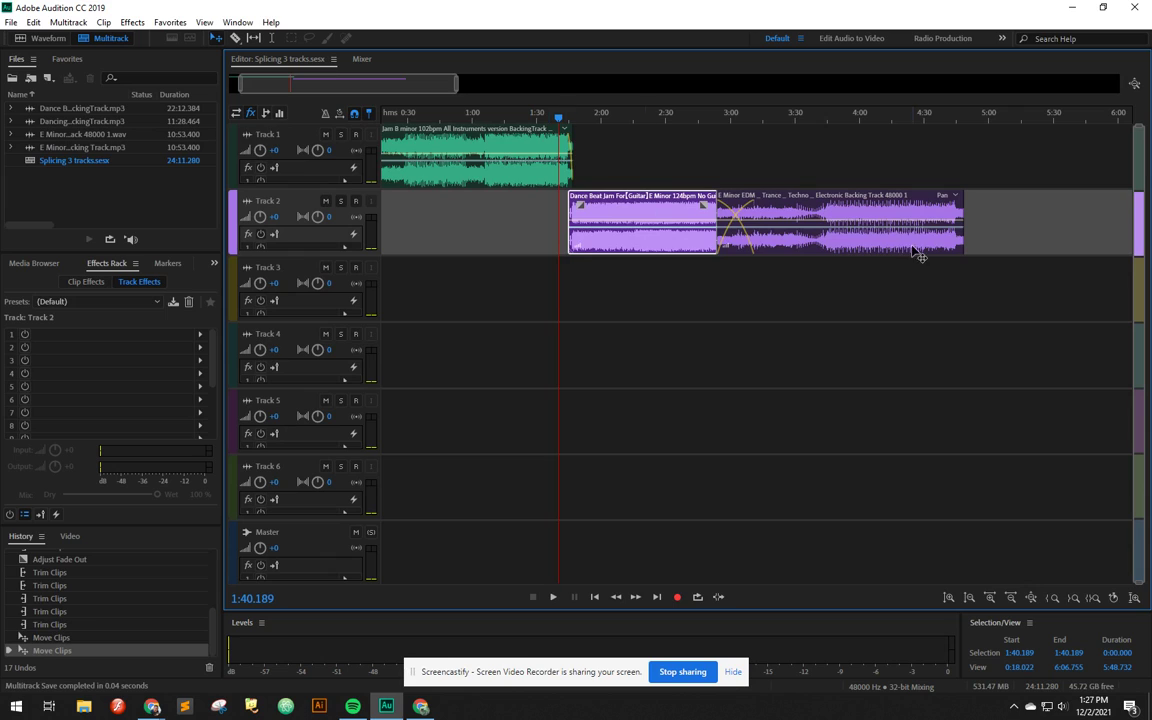
pyautogui.click(731, 121)
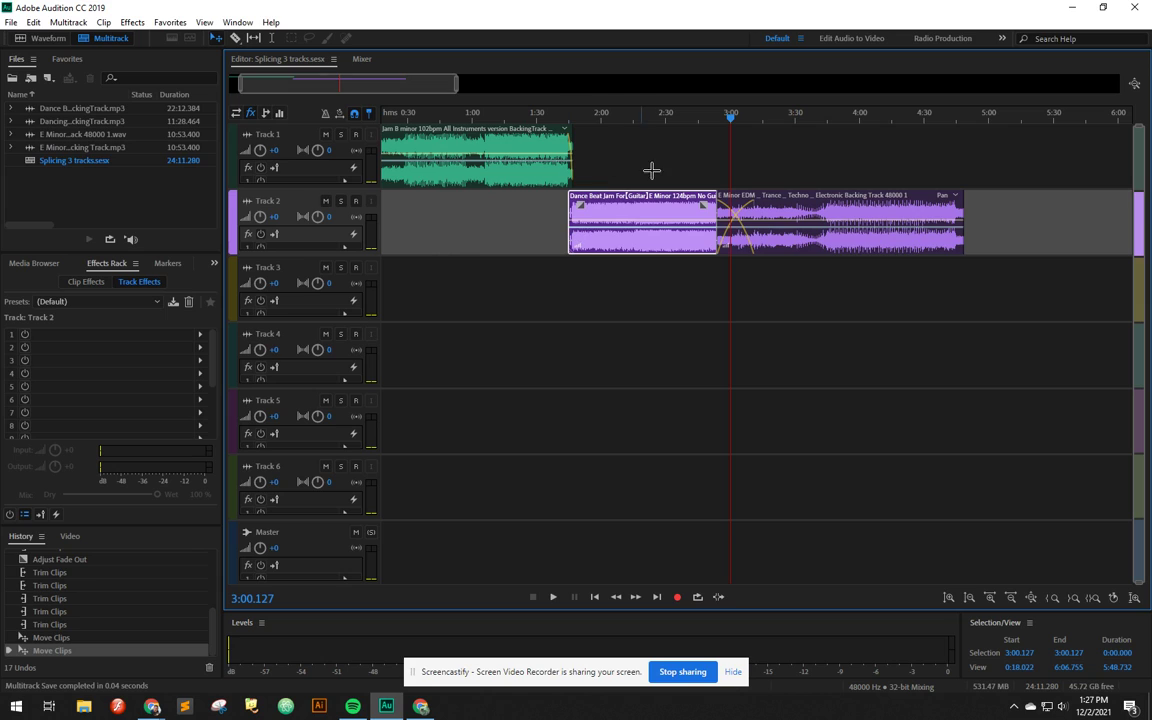
pyautogui.click(673, 118)
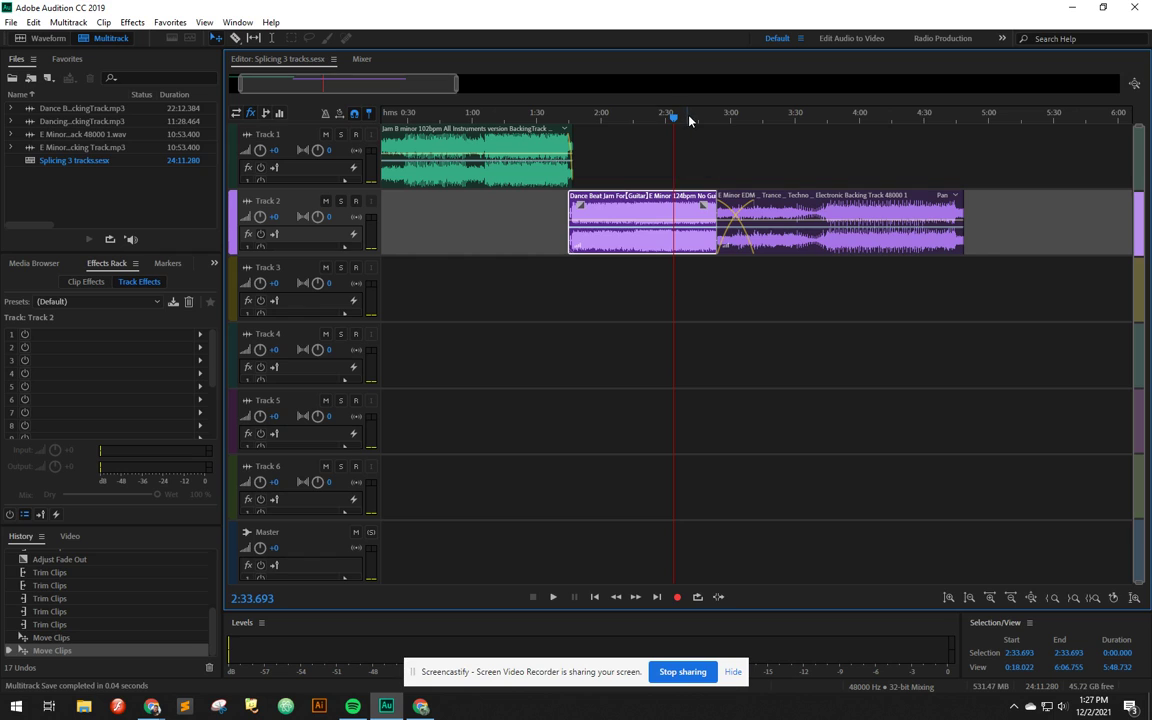
pyautogui.moveTo(670, 117); pyautogui.dragTo(965, 120)
pyautogui.click(955, 208)
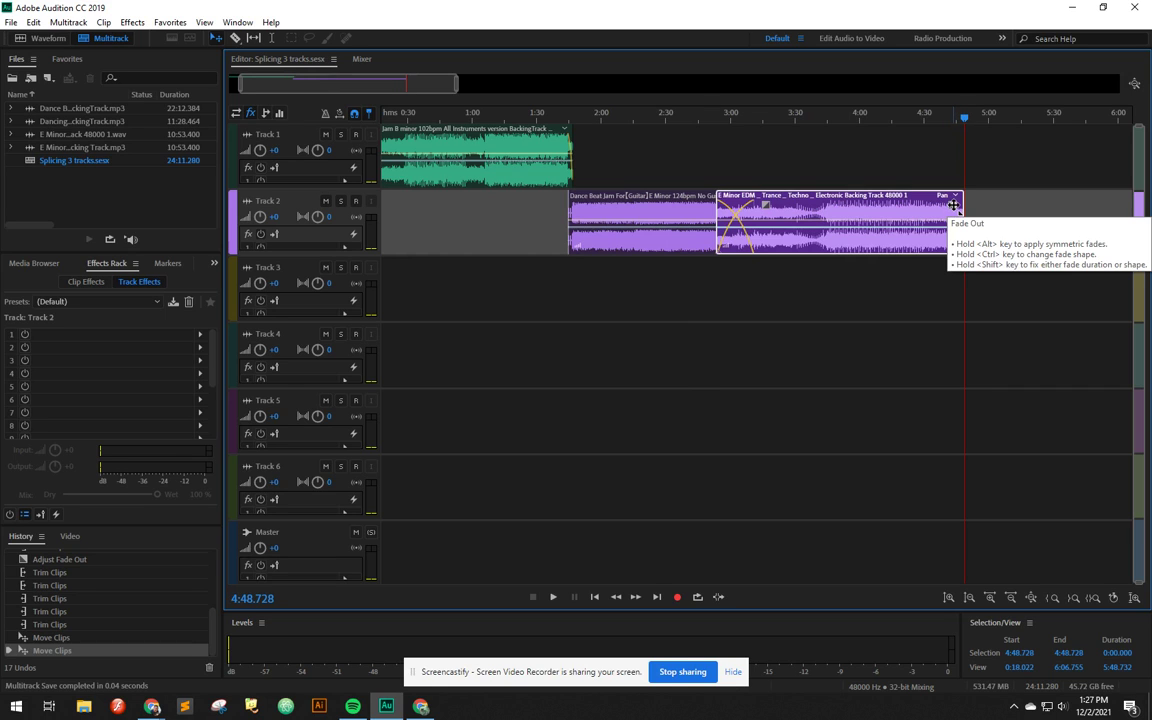
pyautogui.click(936, 118)
# - Drag a long fade-out into the end of the E Minor EDM clip
pyautogui.click(910, 118)
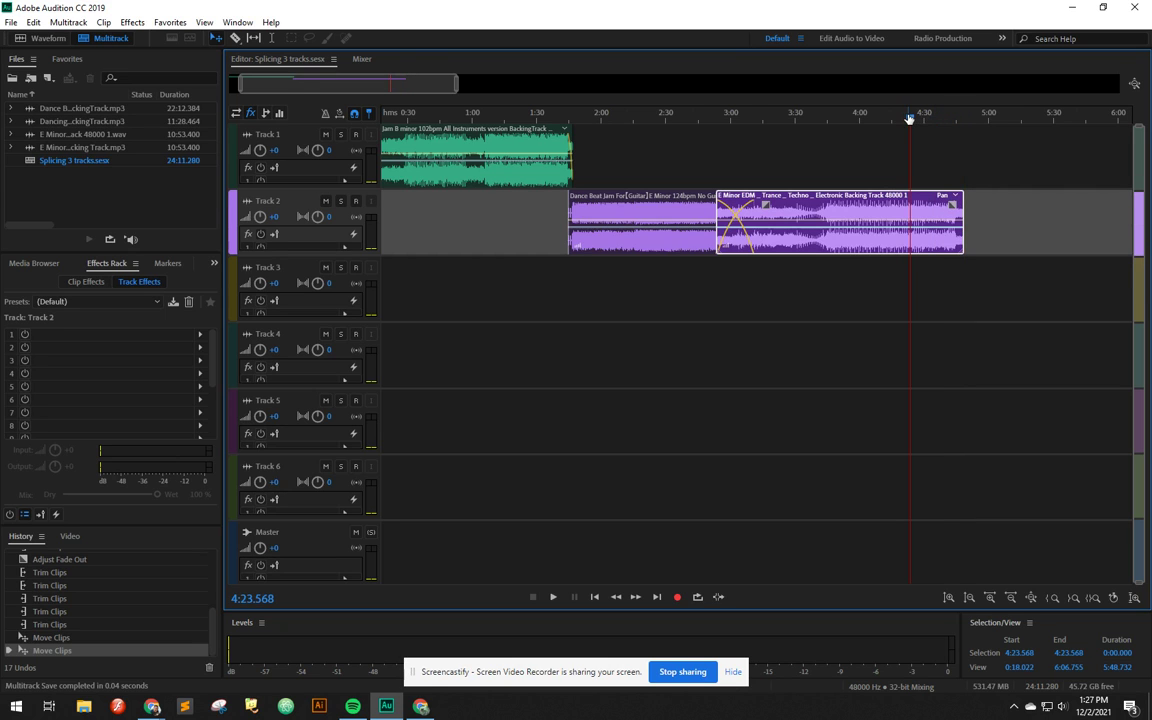
pyautogui.scroll(3, 910, 118)
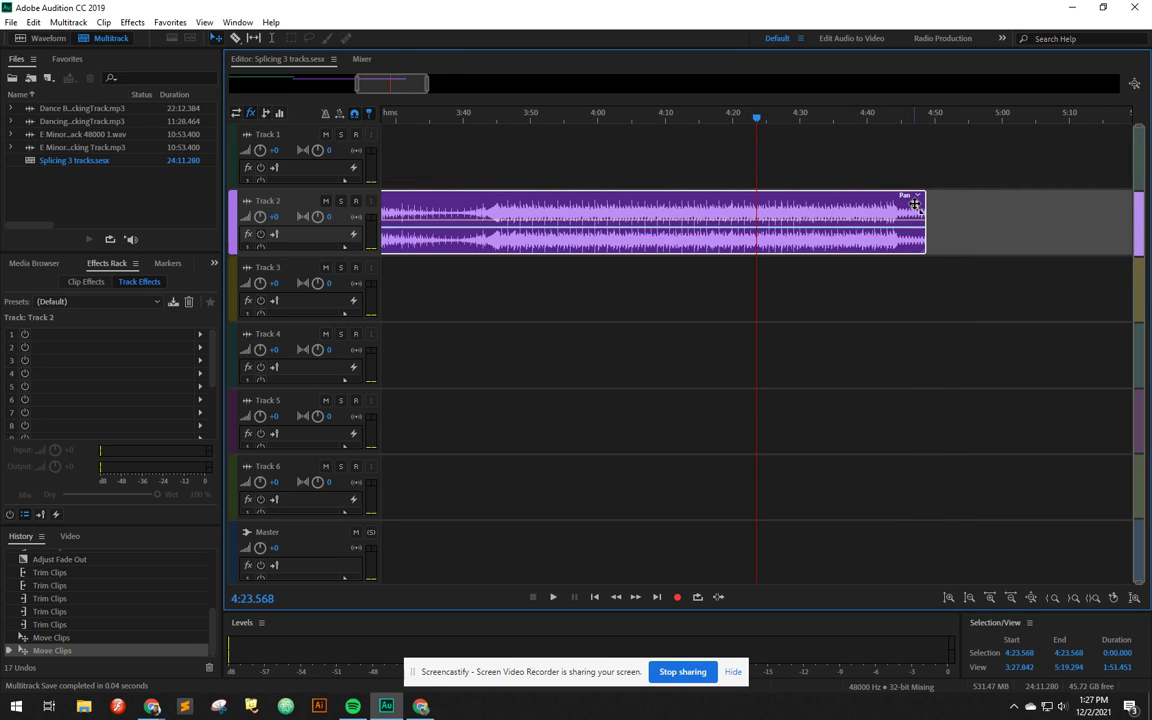
pyautogui.moveTo(914, 204); pyautogui.dragTo(746, 203)
# - Play back the ending to hear the fade-out, then save the session
pyautogui.press('space')
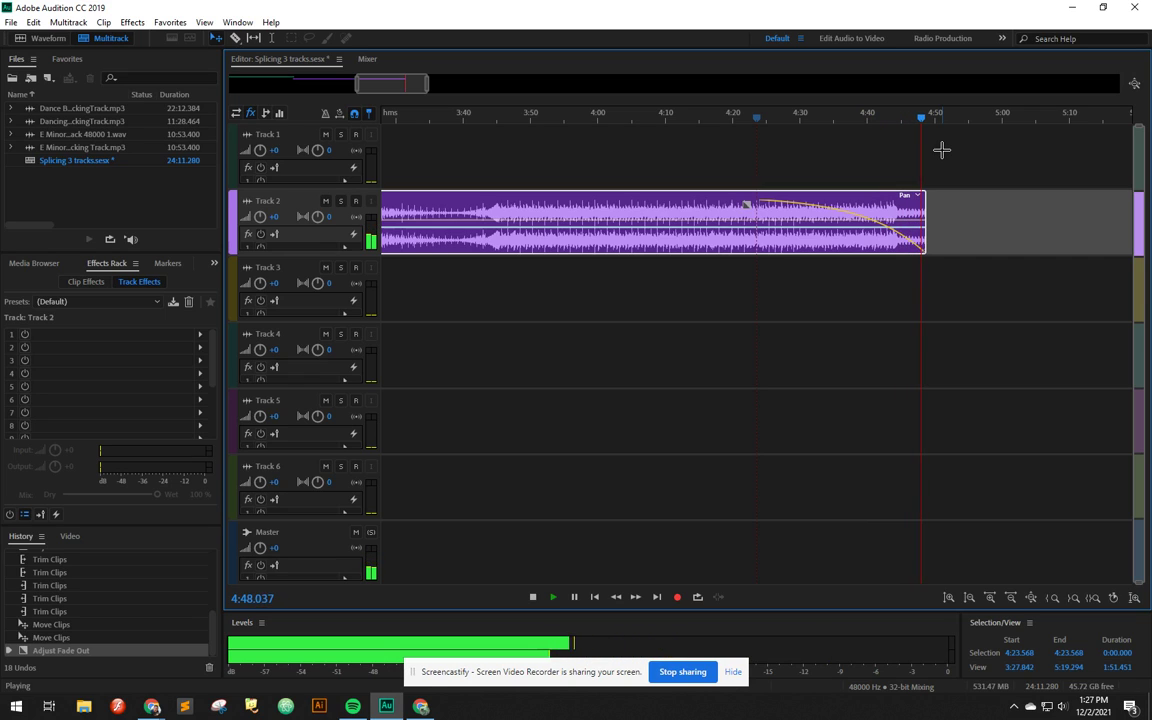
pyautogui.press('space')
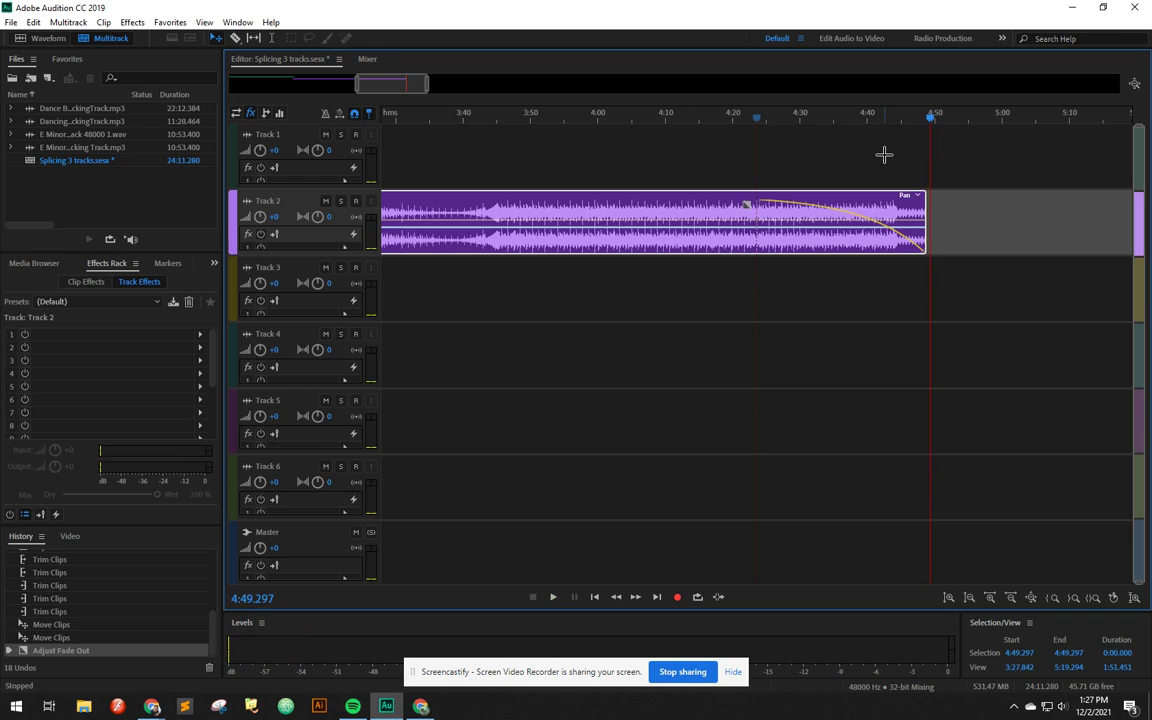
pyautogui.hotkey('ctrl', 's')
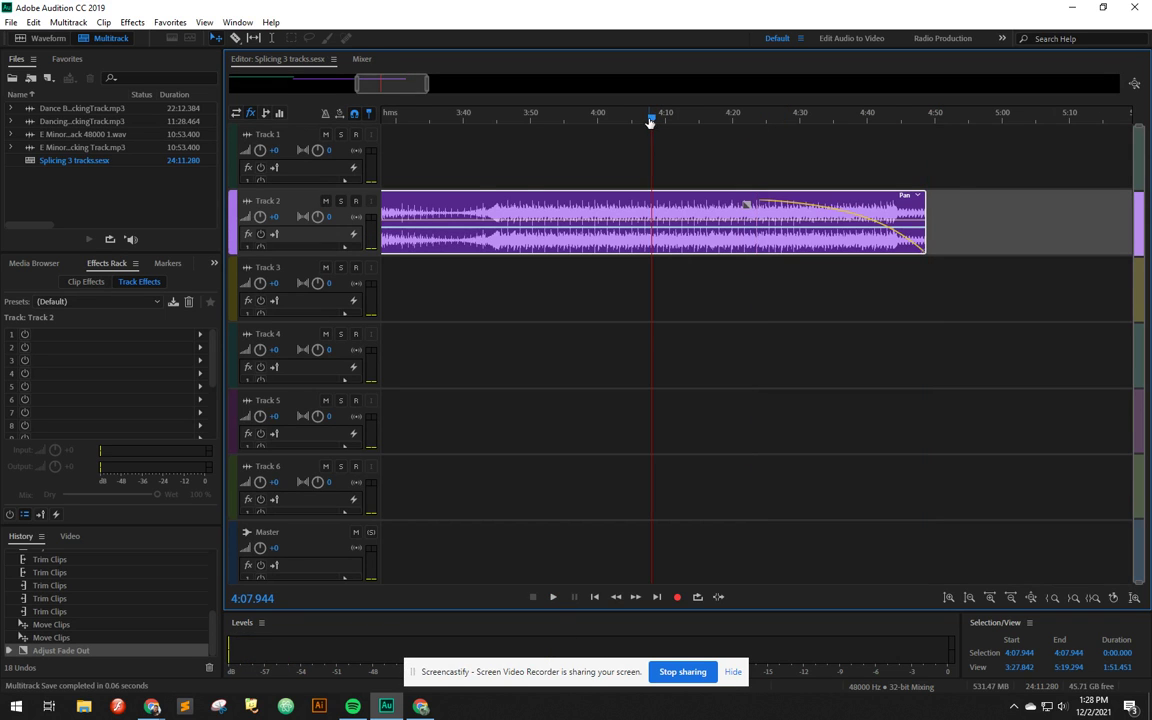